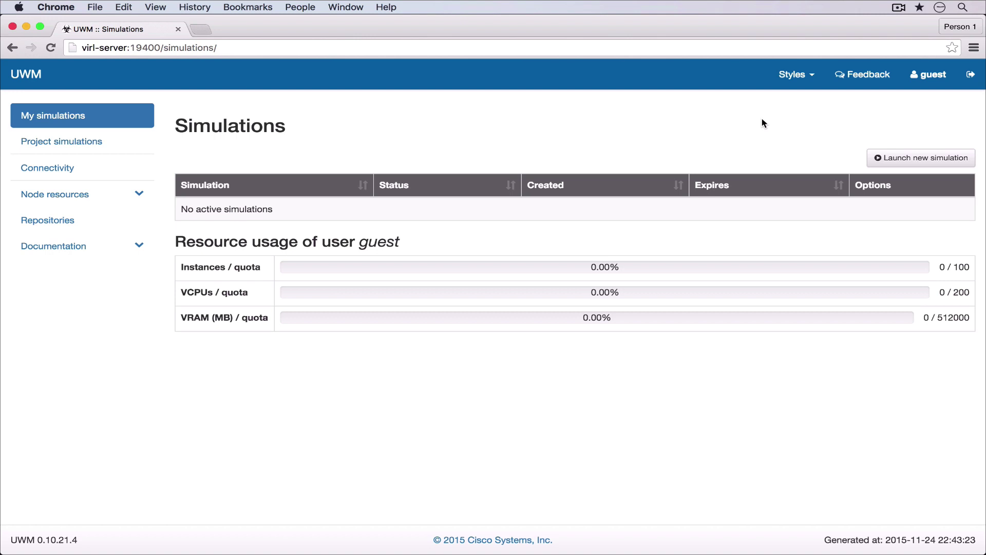
# Launch a new simulation from UWM, opening an empty topology in VIRL Editor Alpha.
pyautogui.click(904, 160)
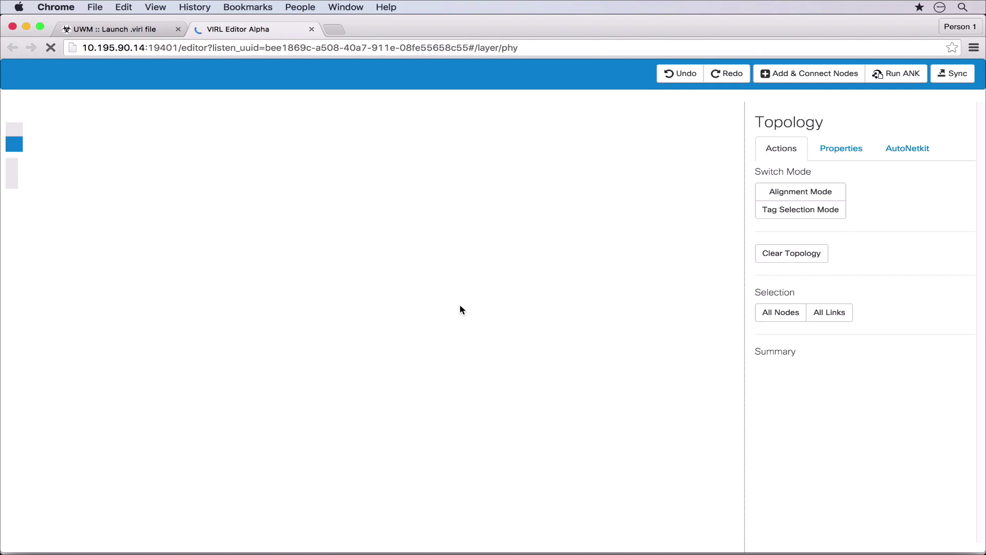
# Place three IOSv routers on the canvas and auto-connect them into a triangle.
pyautogui.click(795, 75)
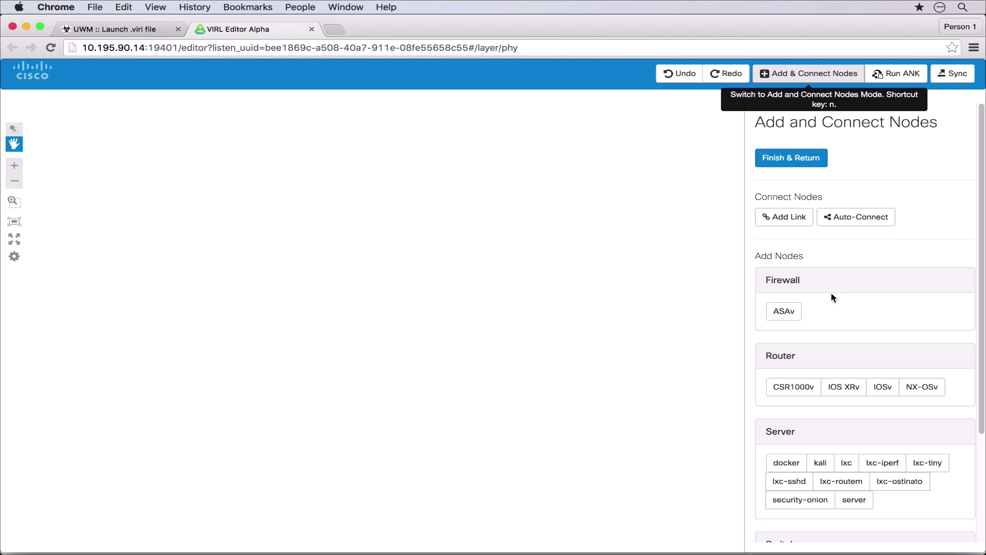
pyautogui.click(884, 388)
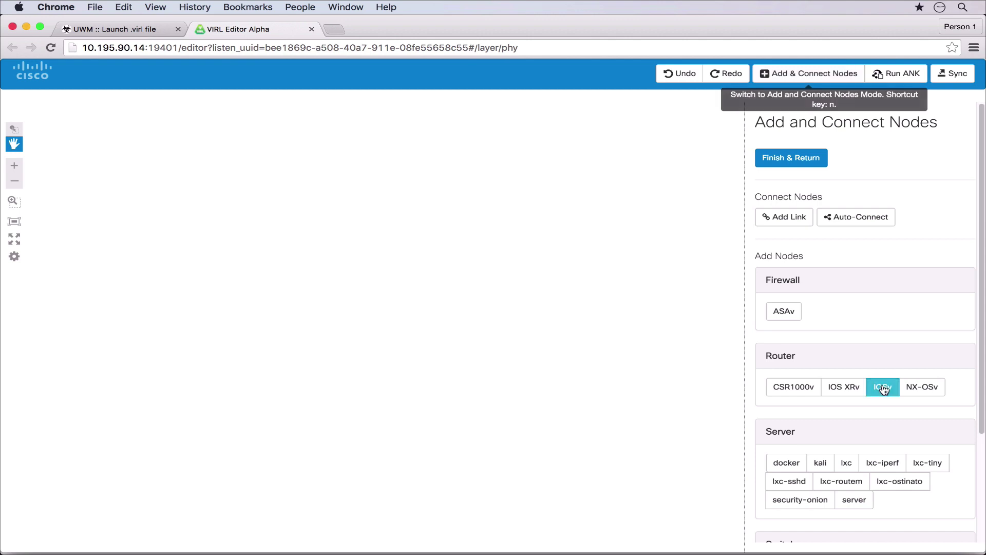
pyautogui.click(260, 267)
pyautogui.click(258, 411)
pyautogui.click(380, 337)
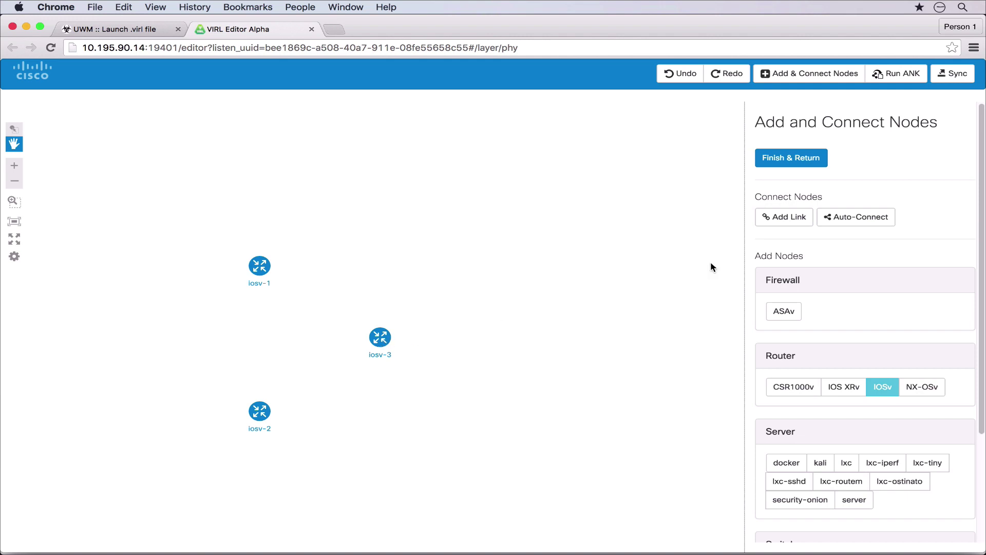
pyautogui.click(854, 220)
# Generate configurations with AutoNetkit and view iosv-3's generated config.
pyautogui.click(897, 73)
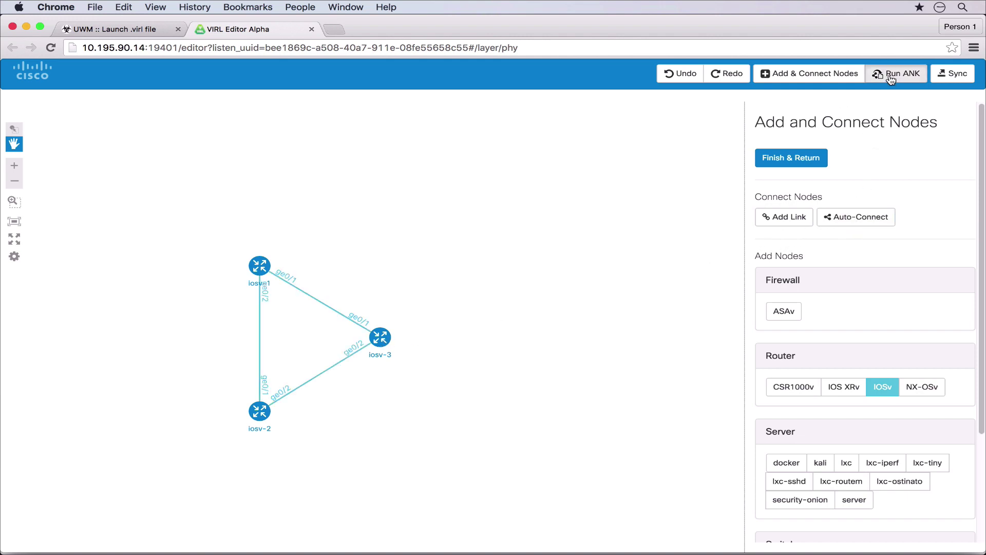
pyautogui.click(774, 154)
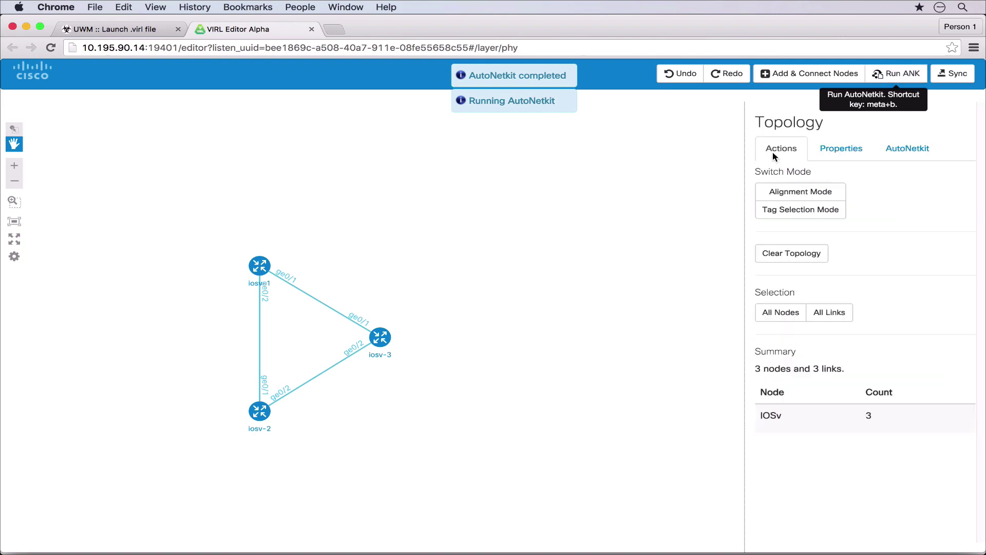
pyautogui.click(380, 338)
pyautogui.click(884, 156)
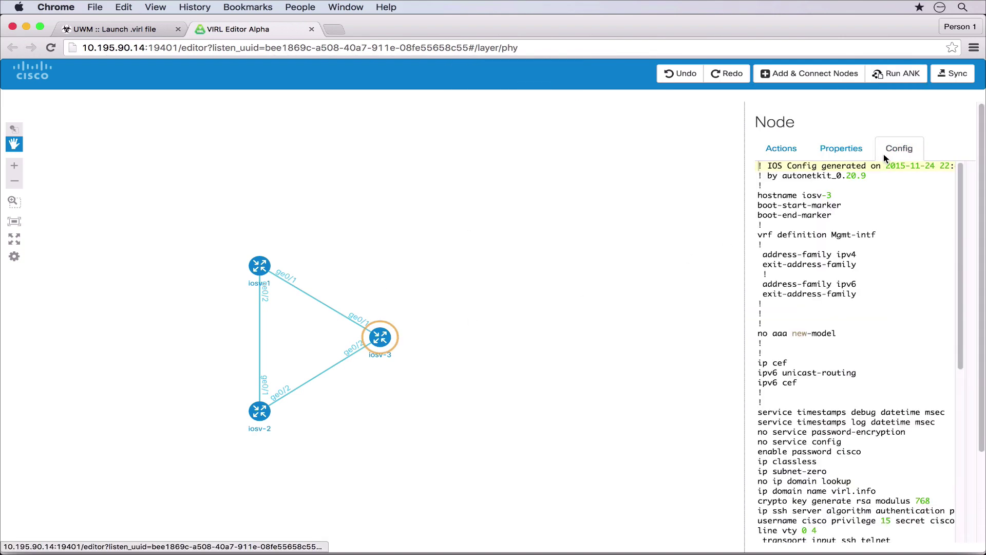
pyautogui.scroll(-10, 848, 282)
pyautogui.scroll(10, 848, 282)
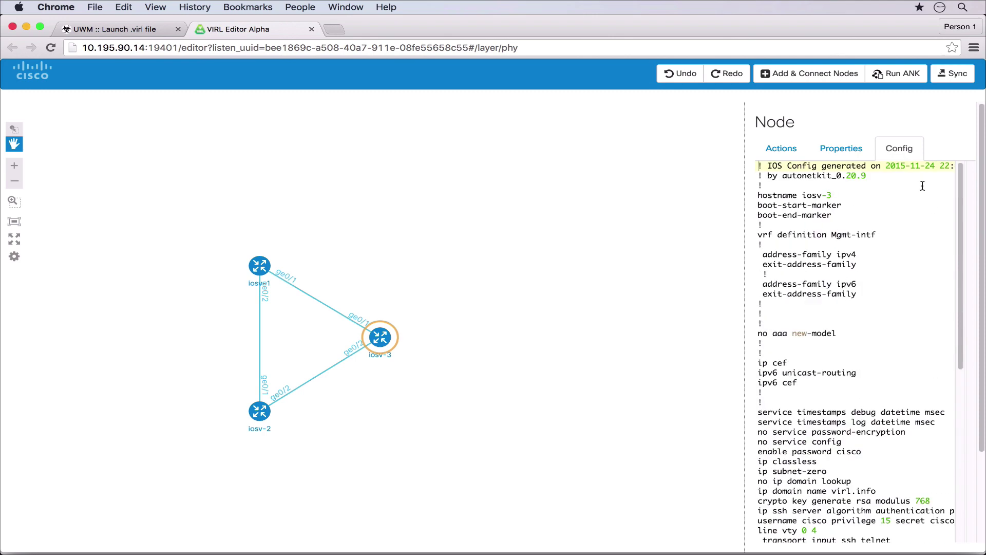
# Sync the three-router topology to UWM, preview its diagram on the Launch page, and return to the editor.
pyautogui.click(952, 74)
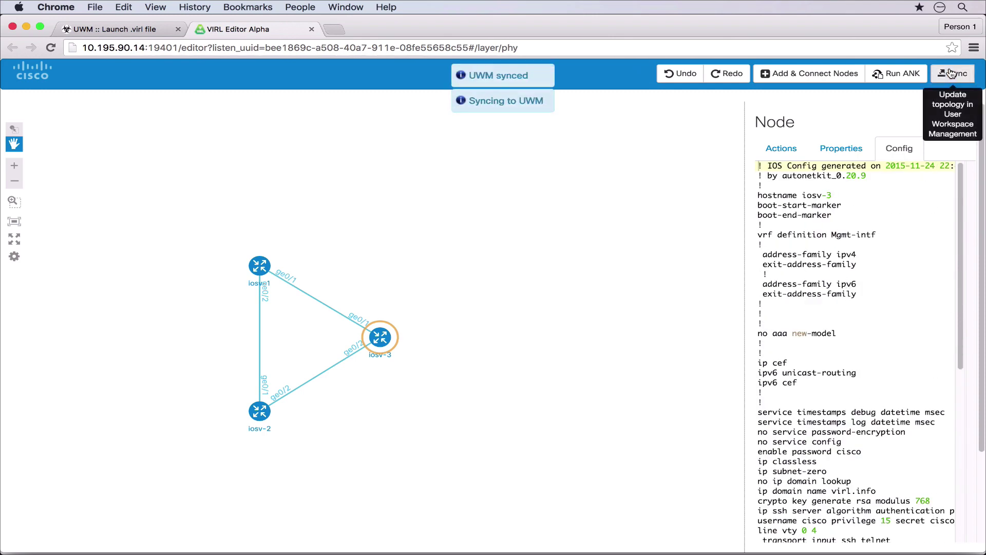
pyautogui.click(151, 30)
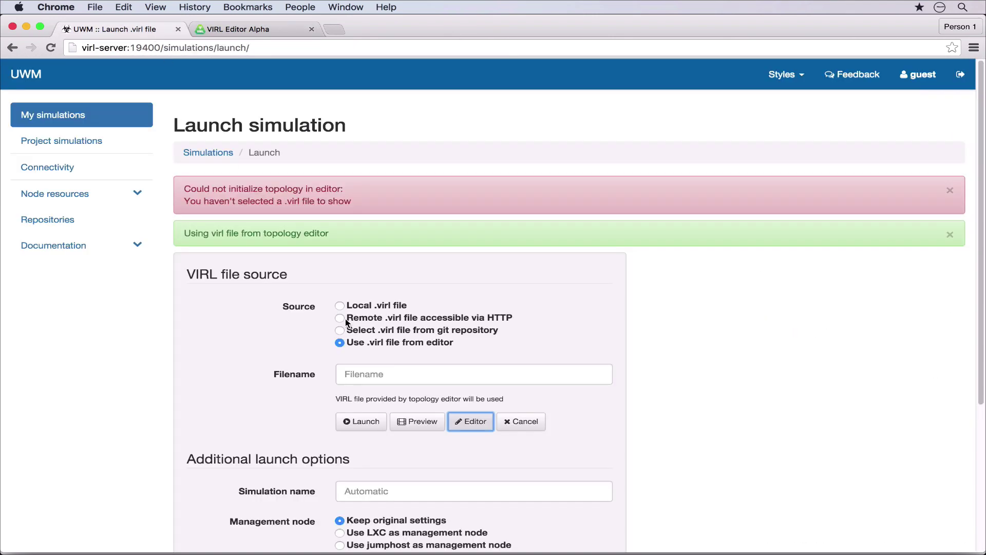
pyautogui.click(439, 420)
pyautogui.scroll(-4, 730, 378)
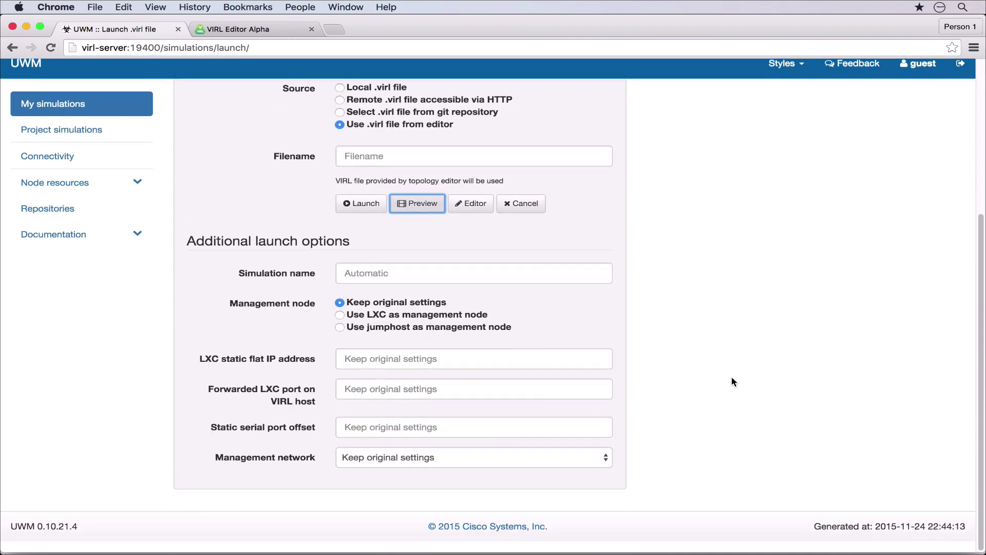
pyautogui.scroll(-5, 757, 216)
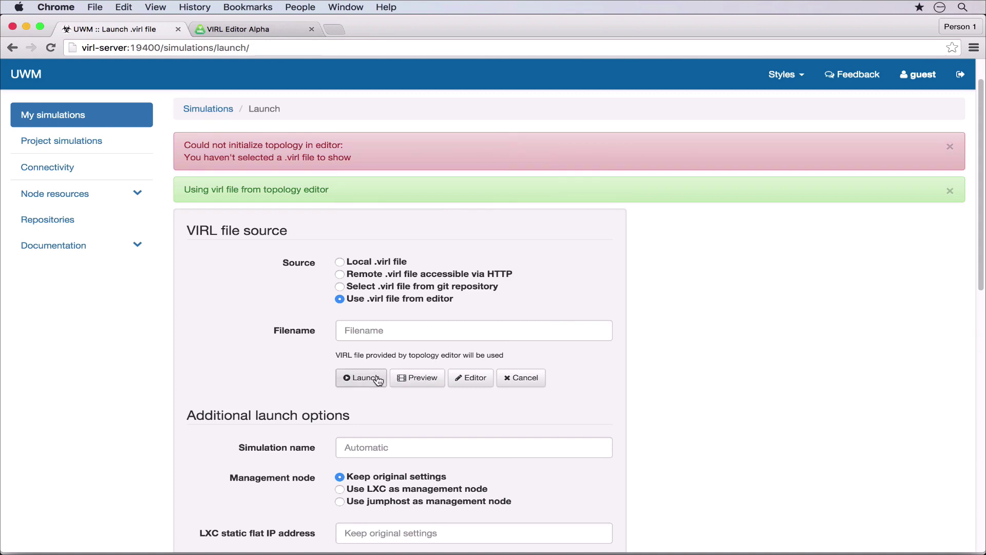
pyautogui.click(256, 31)
# Clear the existing topology and switch the browser to presentation mode.
pyautogui.click(514, 210)
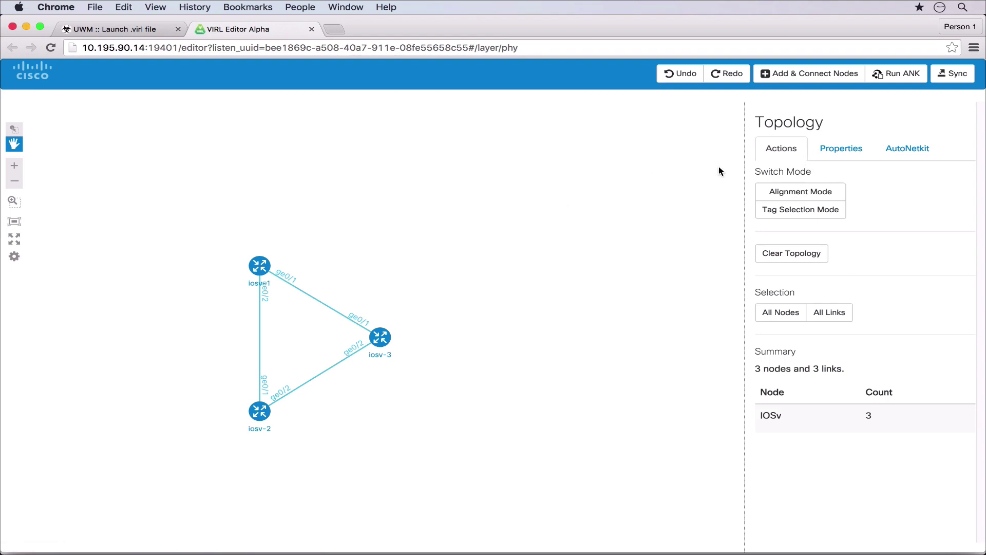
pyautogui.click(810, 254)
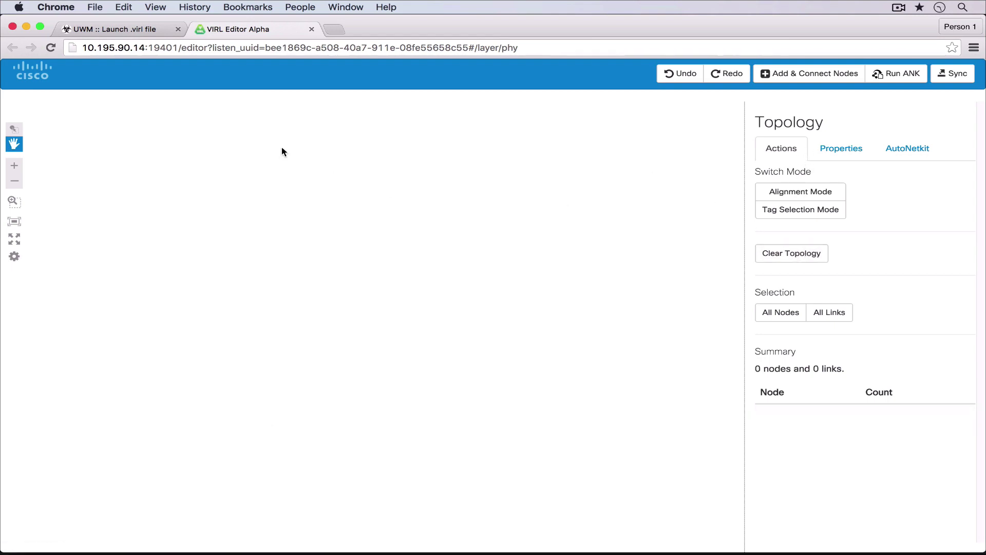
pyautogui.click(162, 6)
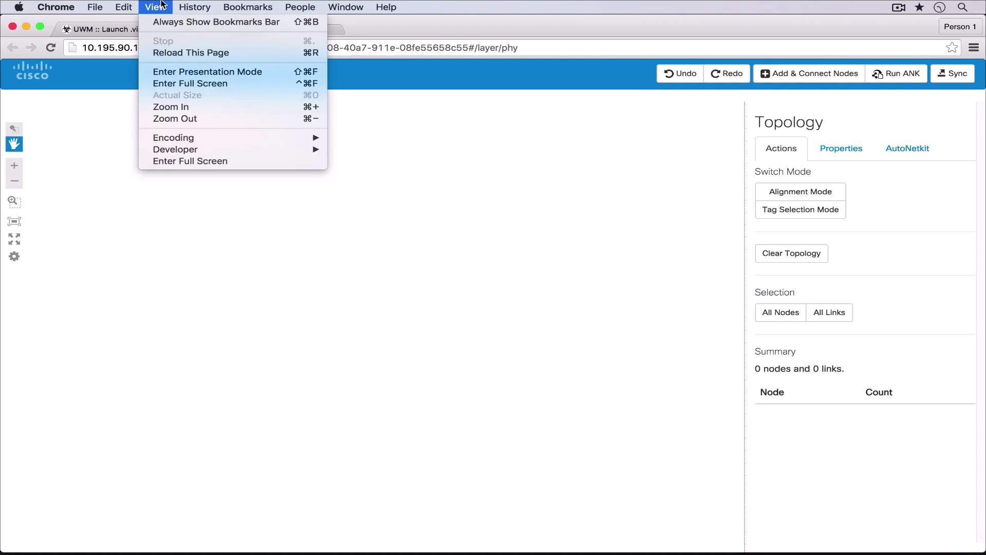
pyautogui.click(191, 73)
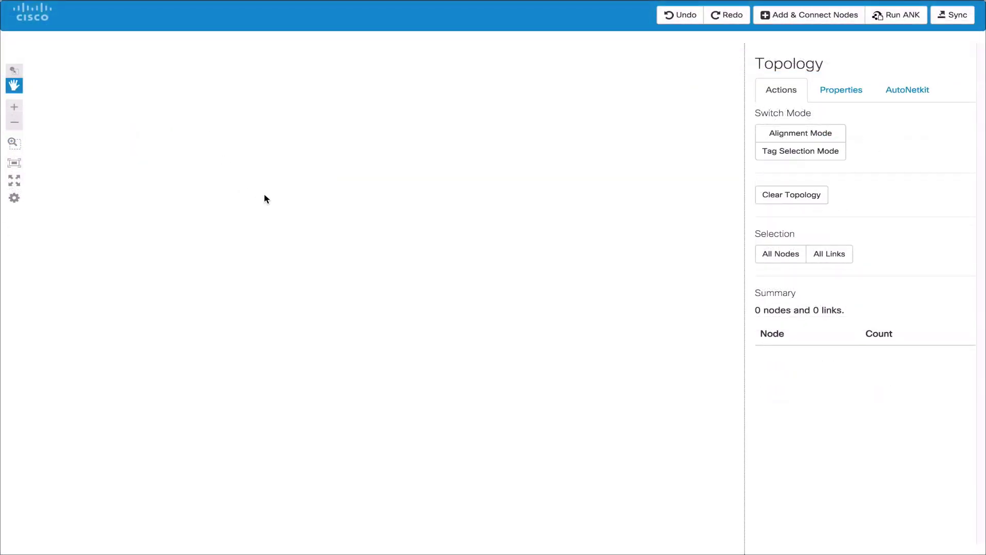
# Place four IOSv routers in a diamond, flanked by ASAv firewalls asav-1 and asav-2.
pyautogui.click(804, 26)
pyautogui.click(879, 330)
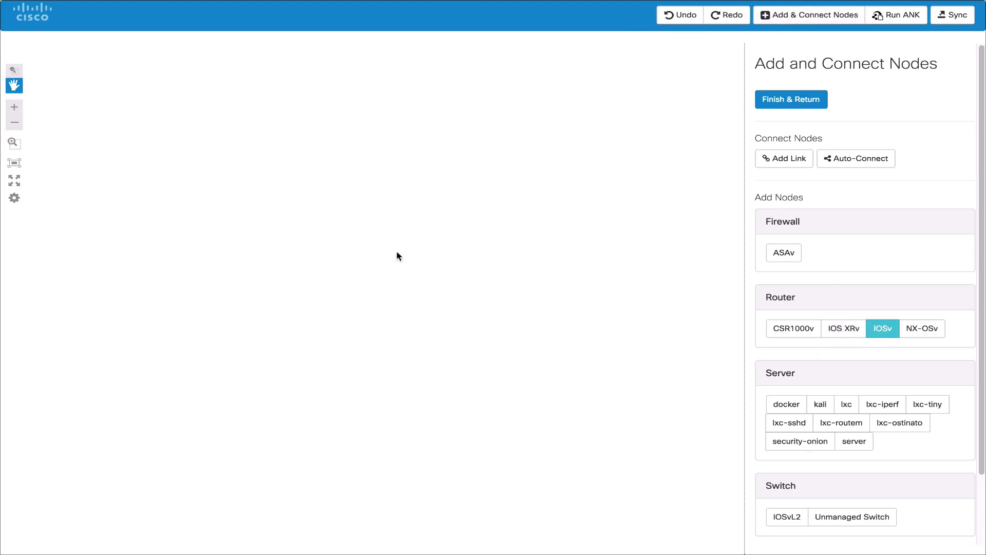
pyautogui.click(352, 264)
pyautogui.click(348, 375)
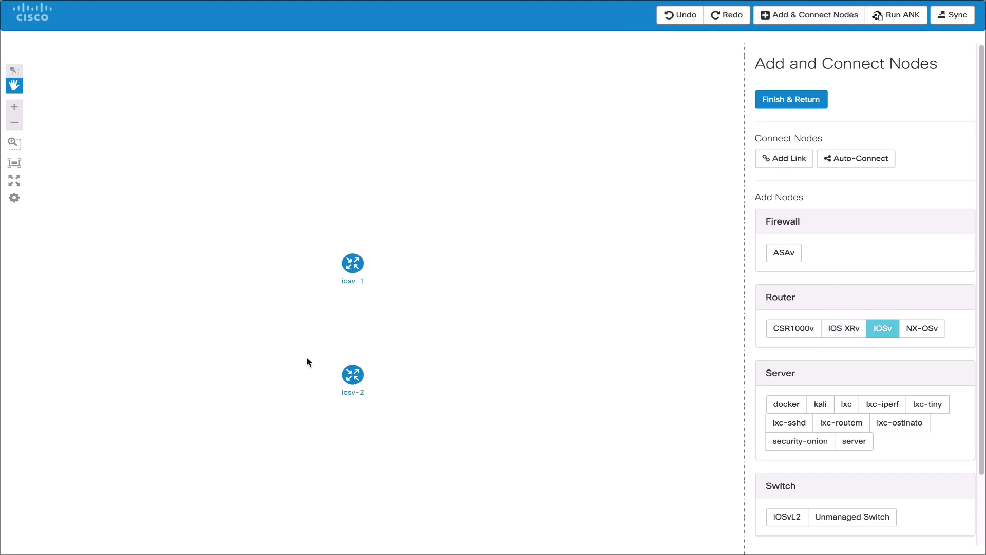
pyautogui.click(248, 320)
pyautogui.click(442, 321)
pyautogui.click(791, 255)
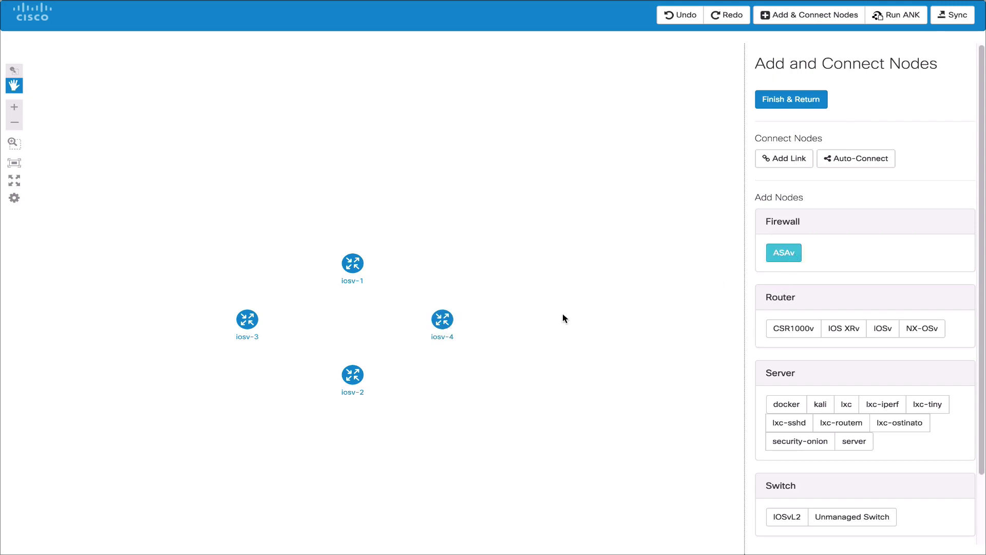
pyautogui.click(563, 319)
pyautogui.click(156, 318)
# Add IOSvL2 switch iosvl2-1 below iosv-2 and router iosv-5 at the lower left.
pyautogui.scroll(-3, 865, 262)
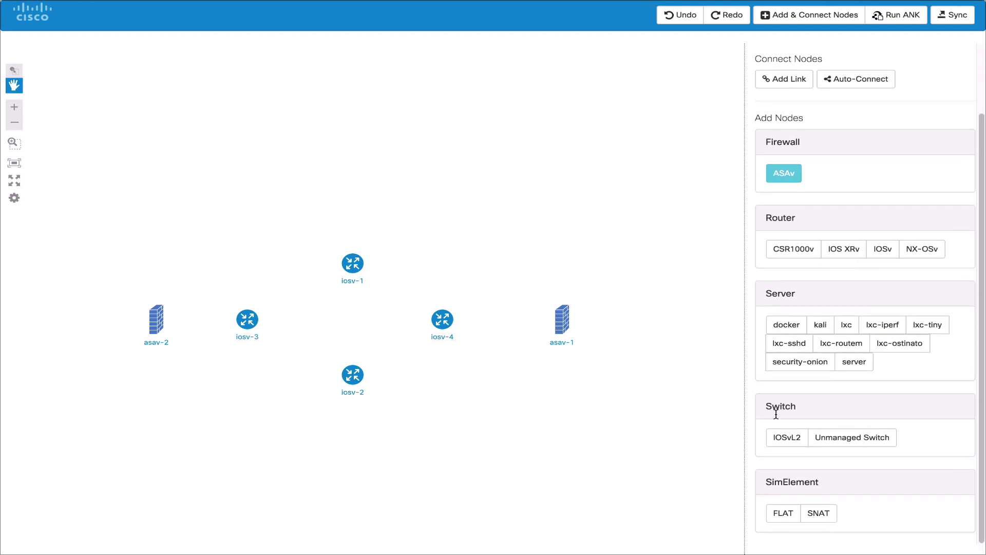
pyautogui.click(783, 437)
pyautogui.click(351, 436)
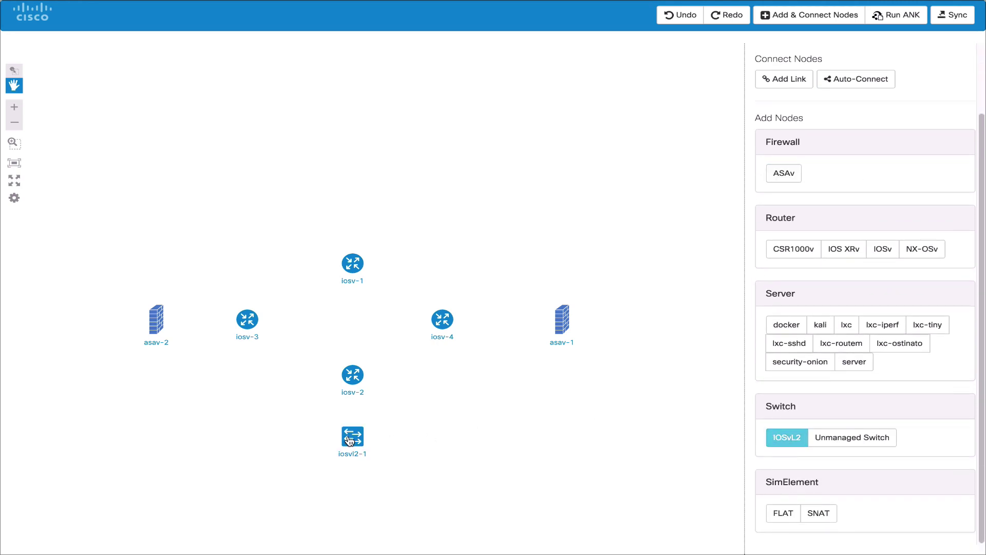
pyautogui.click(888, 254)
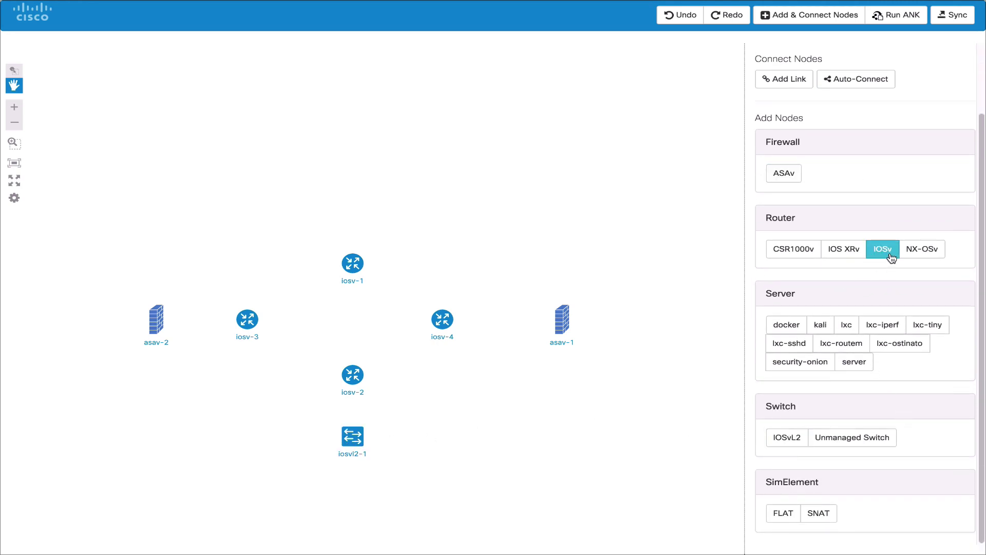
pyautogui.click(221, 495)
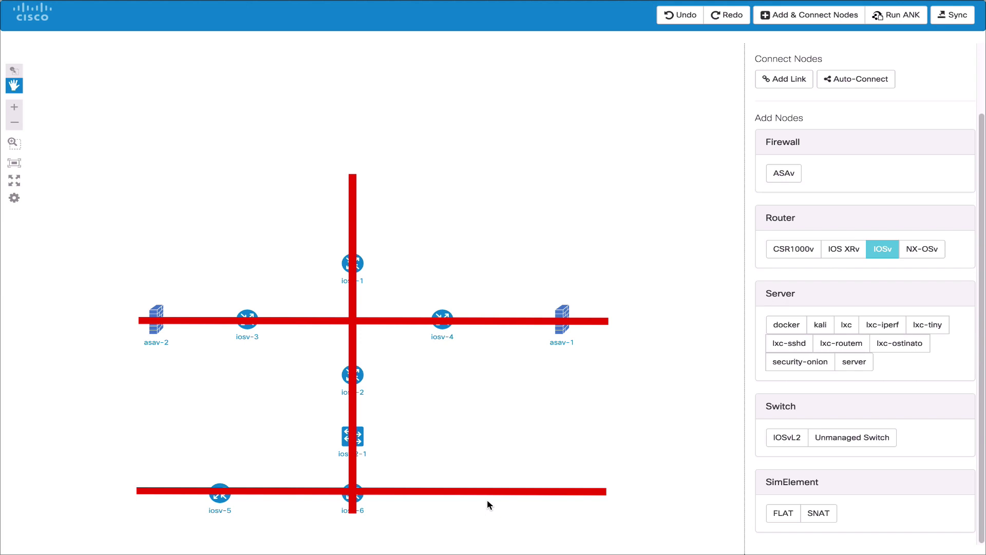
# Place iosv-7, auto-link all nodes, and draw a link from iosv-3 to iosv-2.
pyautogui.click(487, 501)
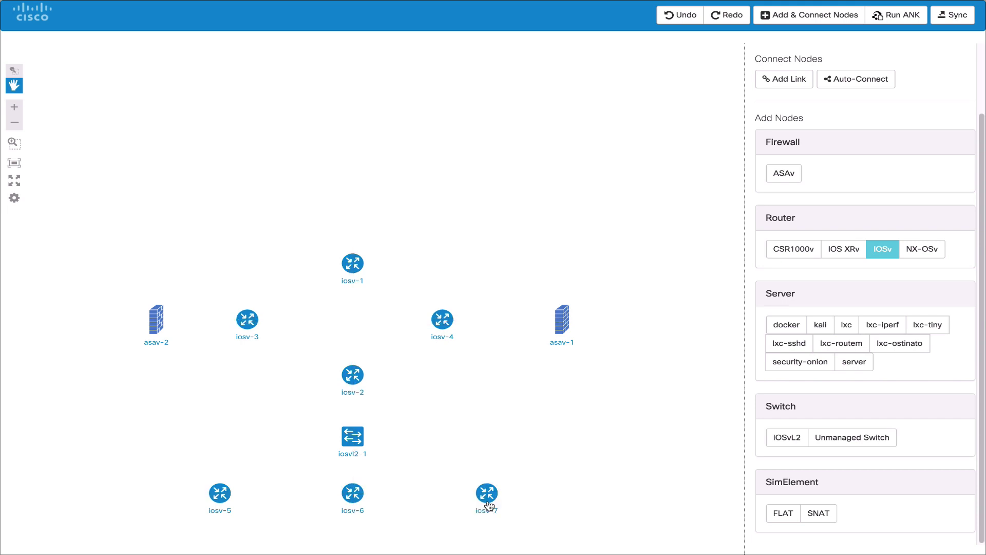
pyautogui.click(840, 87)
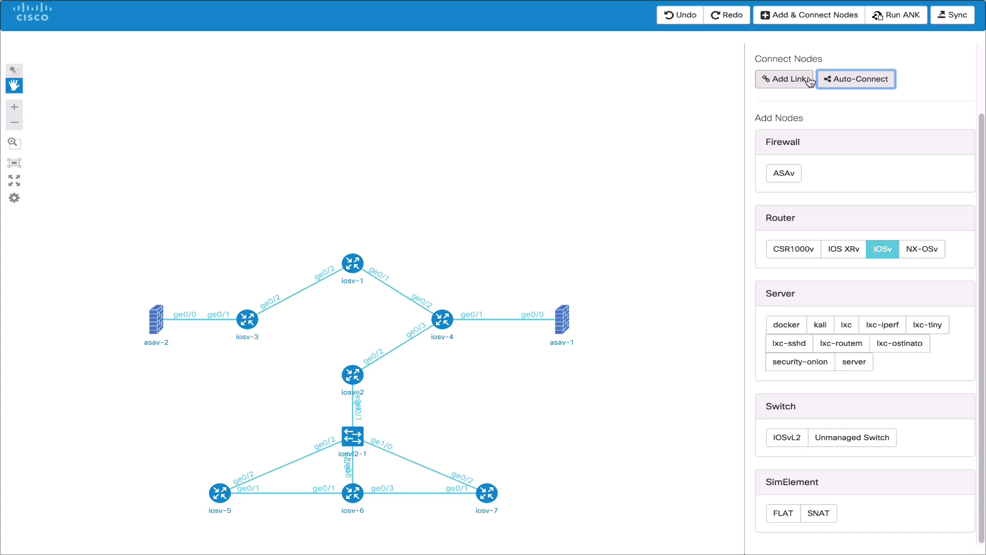
pyautogui.click(810, 81)
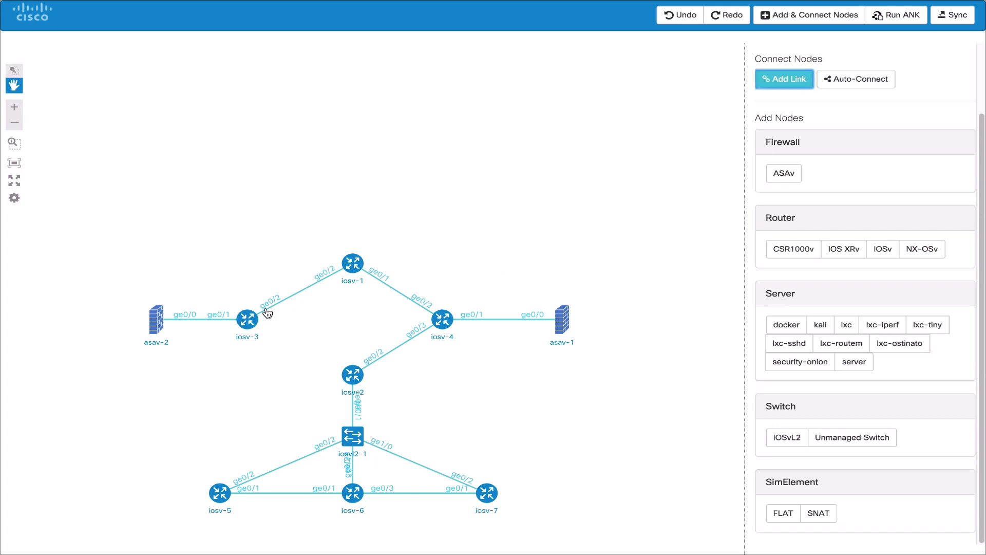
pyautogui.moveTo(247, 319); pyautogui.dragTo(357, 385)
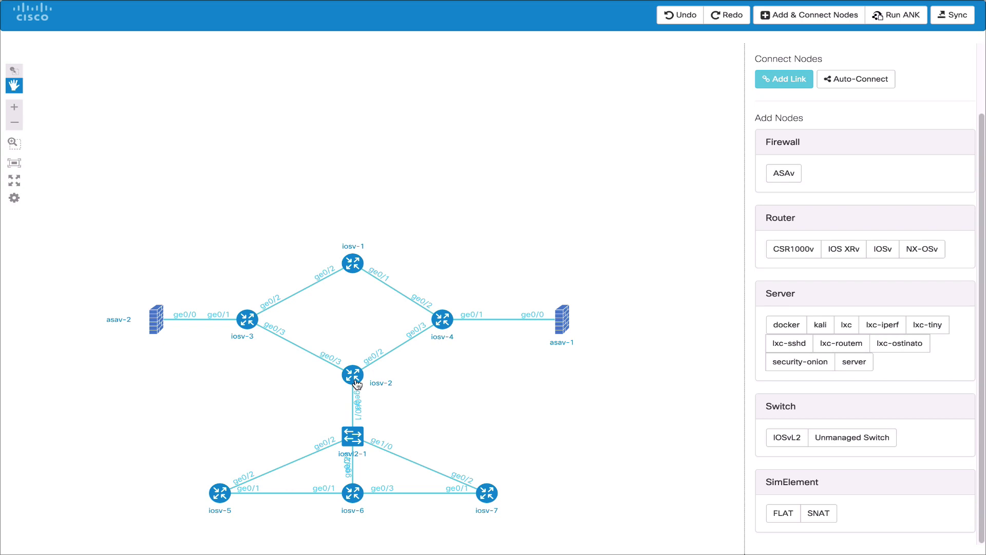
# Add lxc servers lxc-1 and lxc-2 above the topology, auto-linked to iosv-1.
pyautogui.click(847, 327)
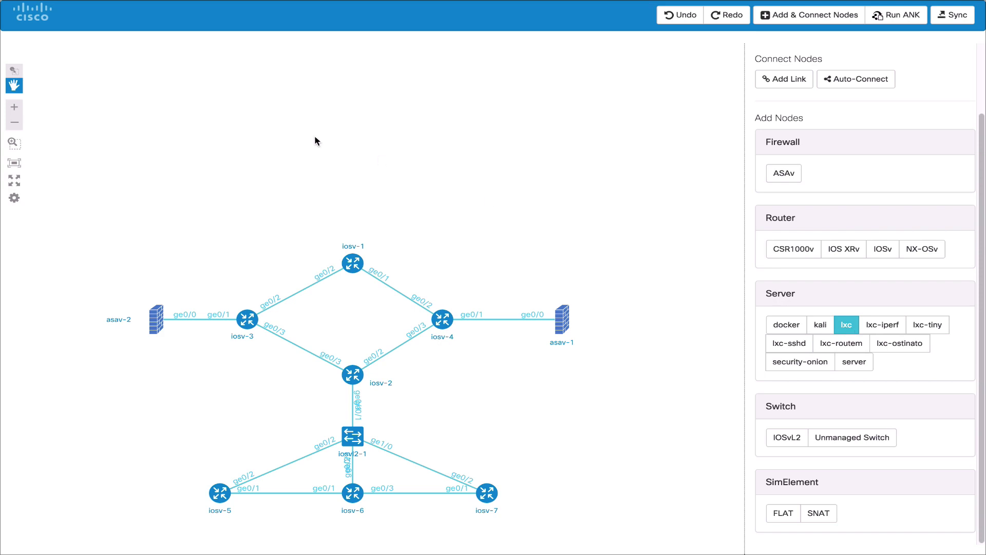
pyautogui.click(411, 146)
pyautogui.click(855, 80)
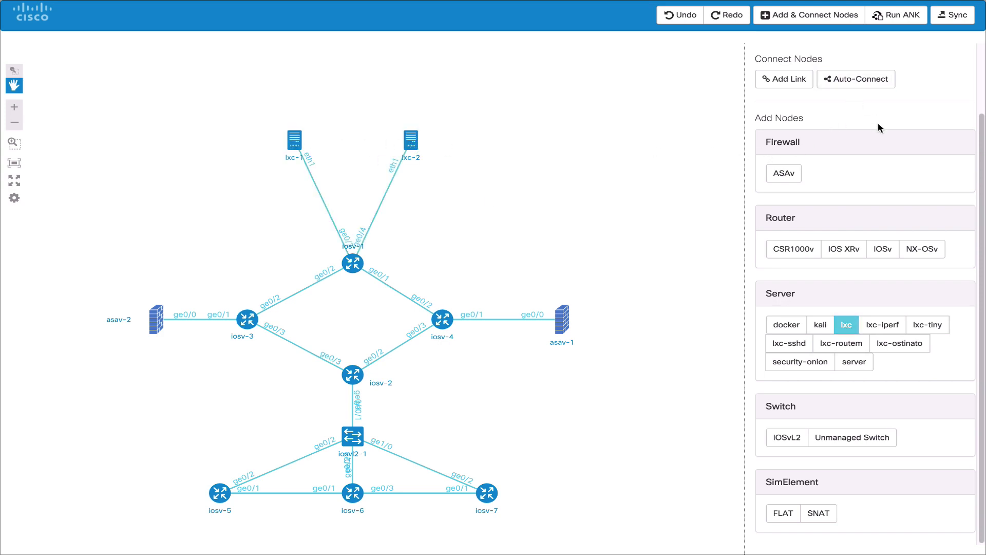
pyautogui.scroll(3, 881, 98)
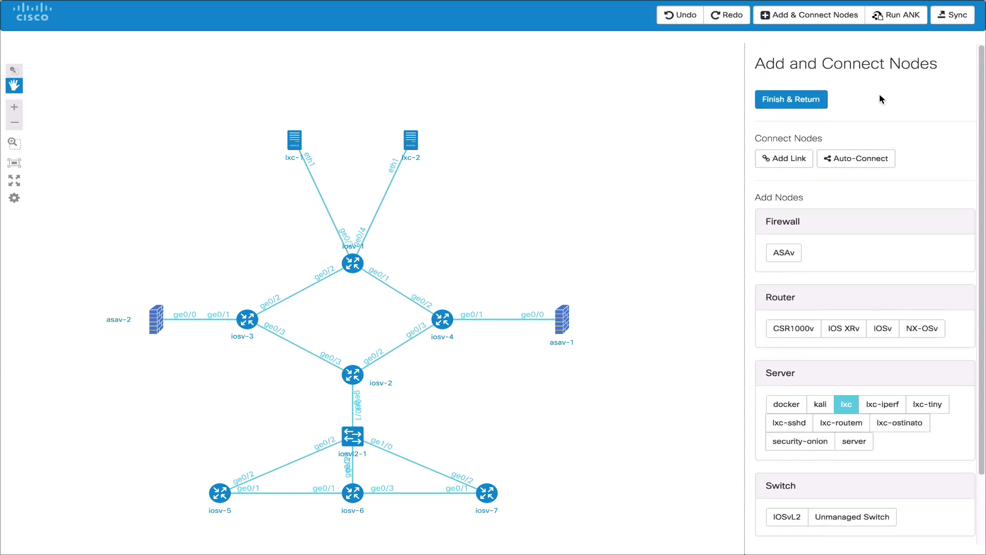
# Return to the overview and check the summary rows: 2 ASAv, 7 IOSv, 1 IOSvL2, 2 lxc.
pyautogui.click(817, 97)
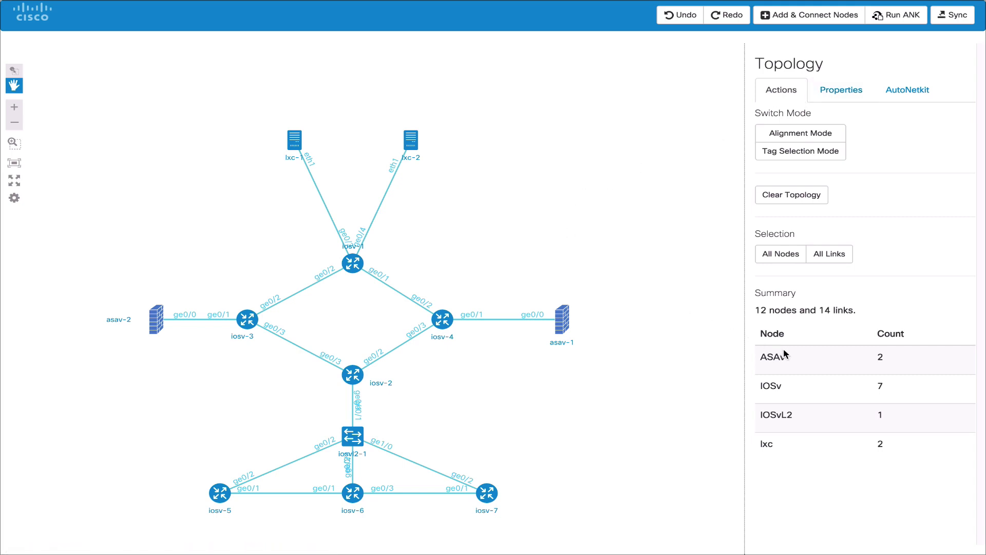
pyautogui.moveTo(775, 354)
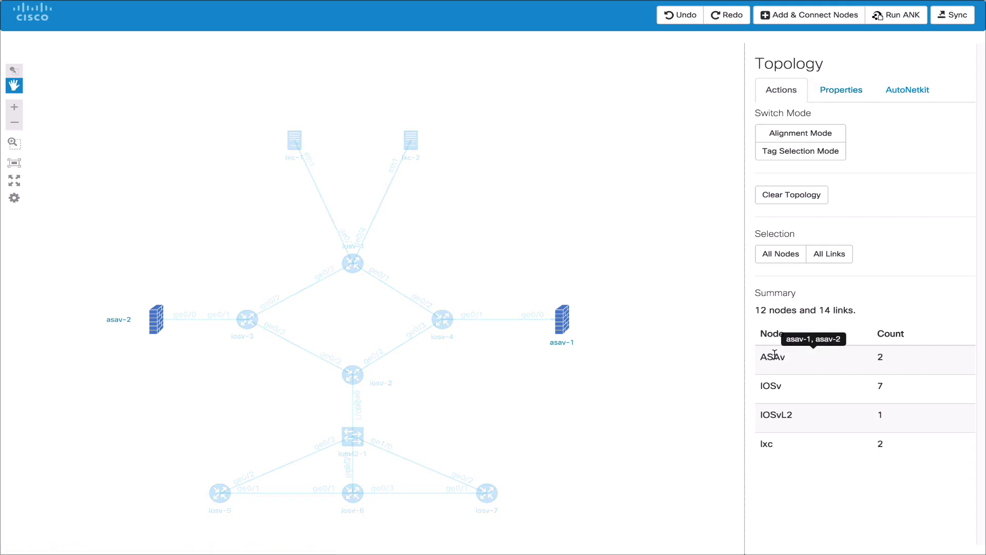
pyautogui.moveTo(769, 384)
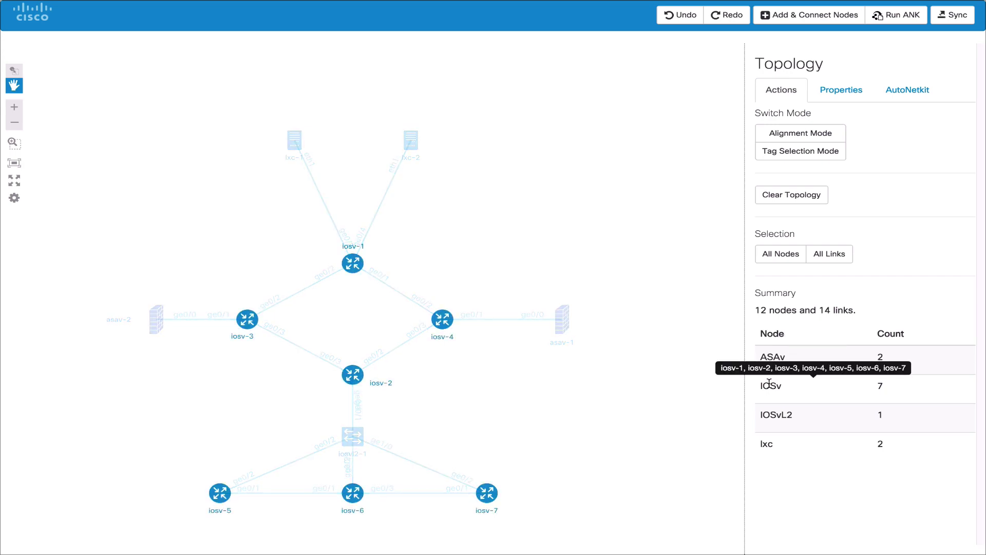
pyautogui.moveTo(767, 414)
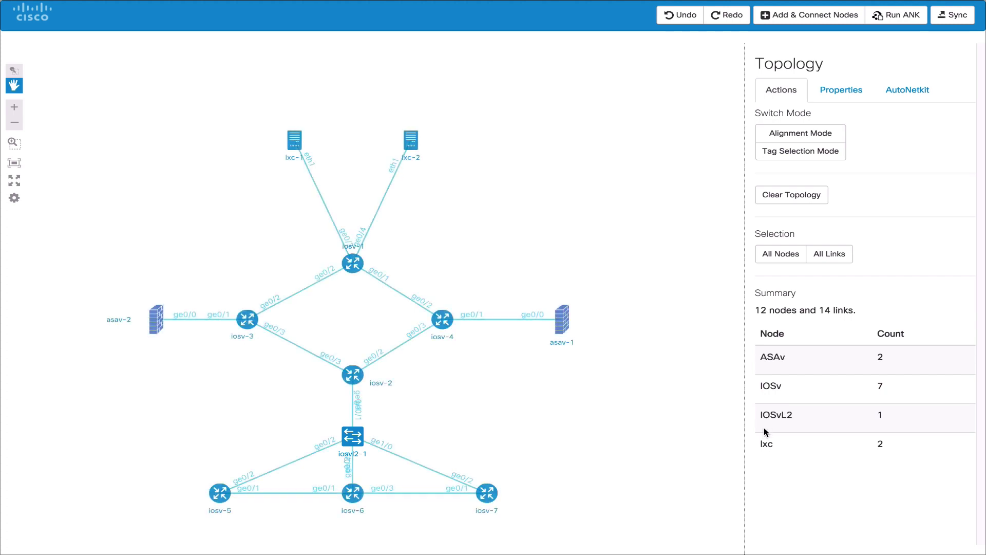
pyautogui.moveTo(763, 440)
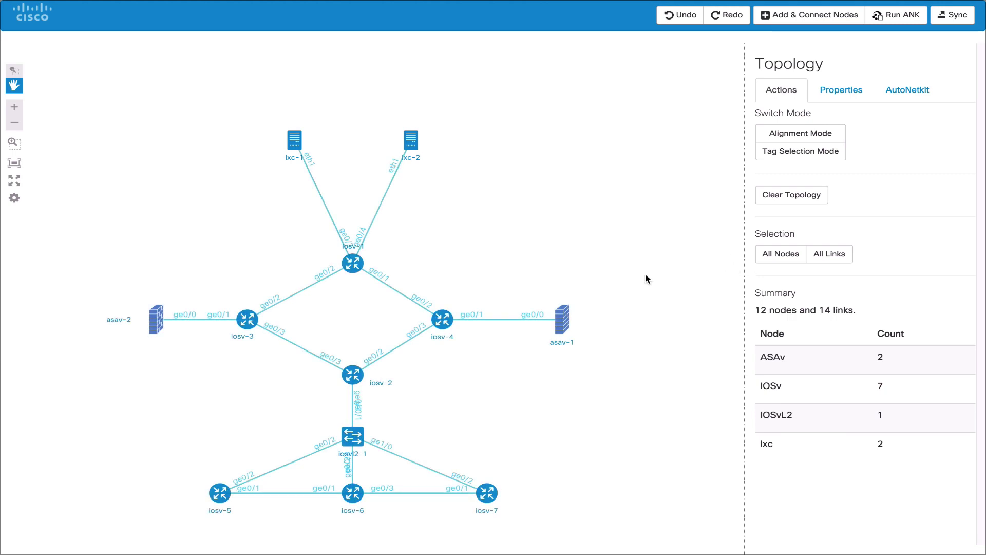
# Swap iosv-4's ge0/3 interface with ge0/1.
pyautogui.click(443, 320)
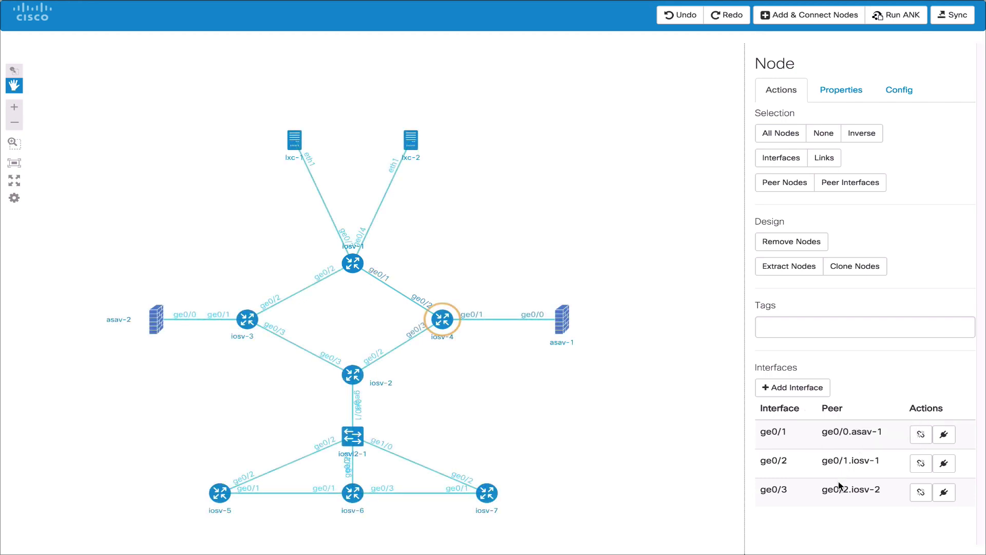
pyautogui.moveTo(838, 485)
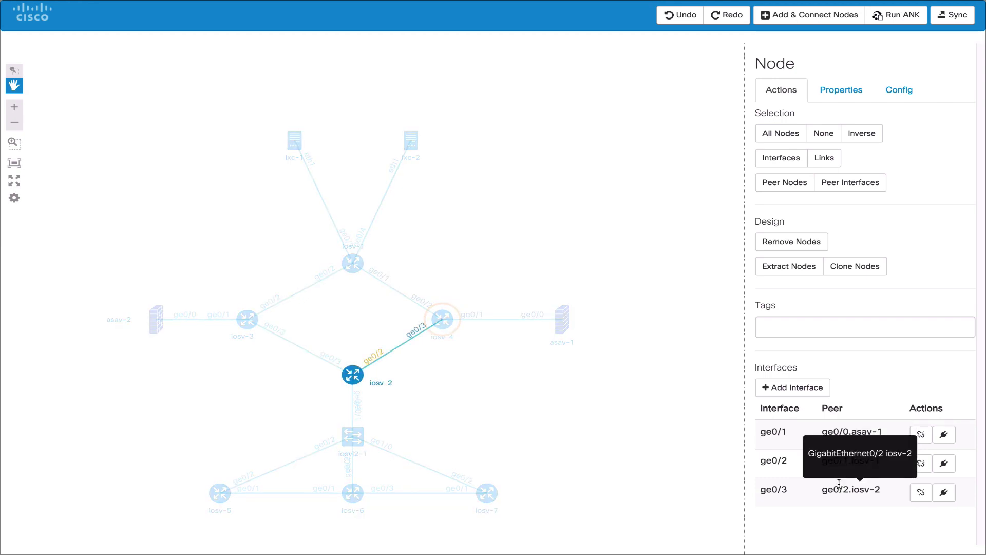
pyautogui.click(943, 492)
pyautogui.click(944, 436)
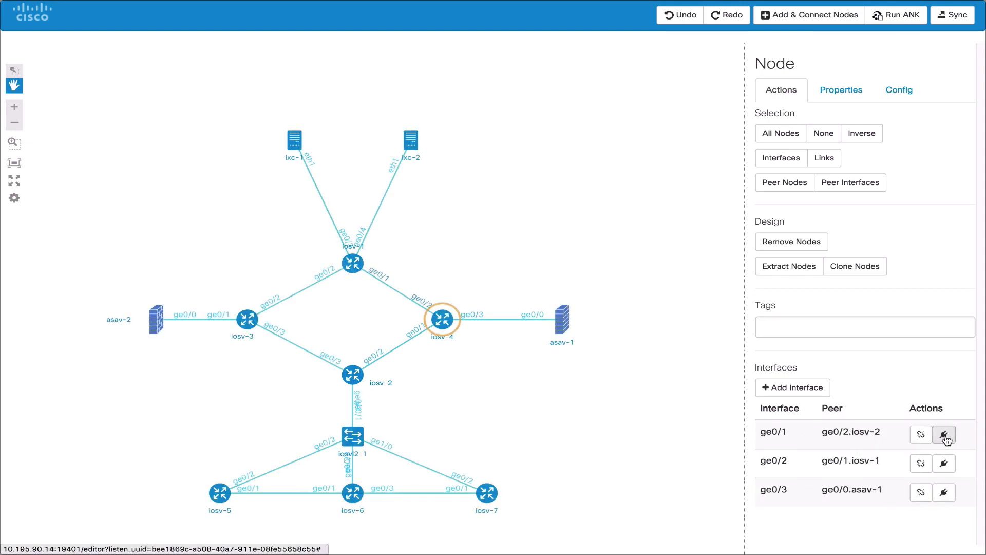
pyautogui.click(493, 348)
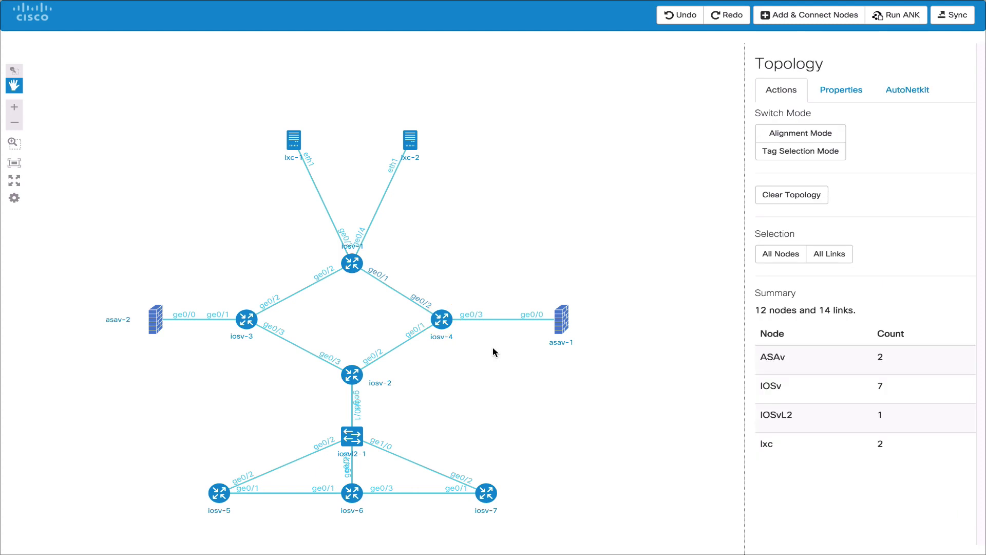
# Zoom in on iosv-4 and iosv-2 and begin swapping iosv-4's ge0/1 with ge0/2.
pyautogui.click(13, 142)
pyautogui.moveTo(388, 277); pyautogui.dragTo(493, 391)
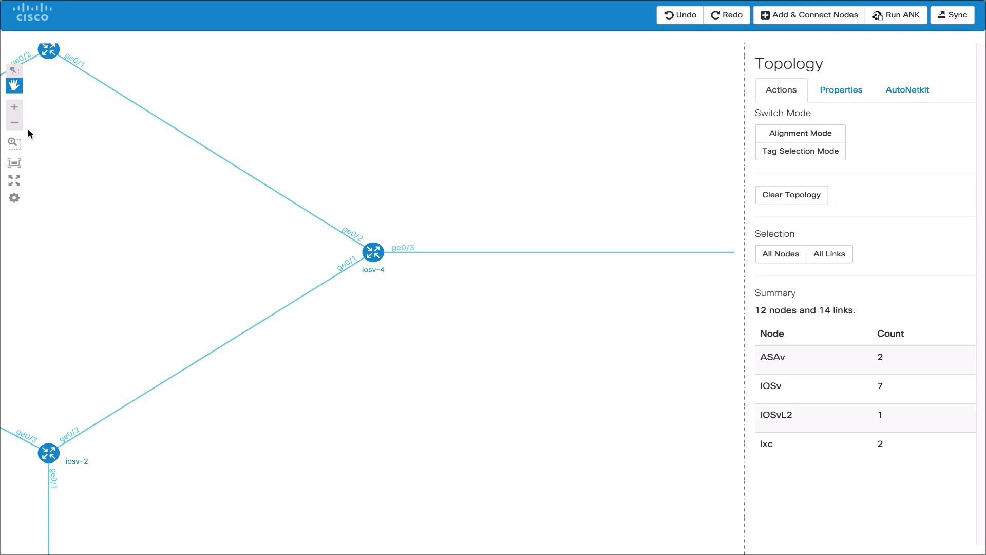
pyautogui.click(369, 260)
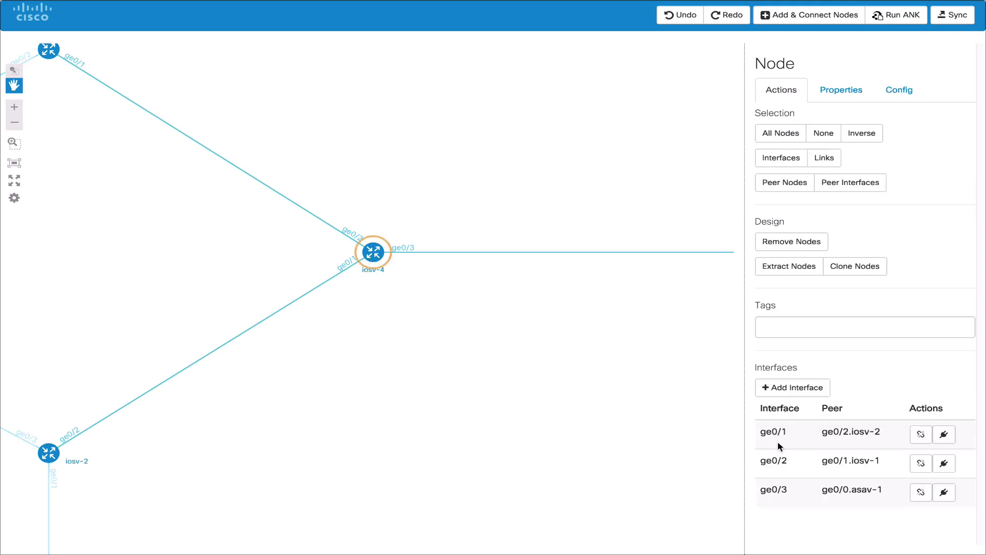
pyautogui.click(945, 463)
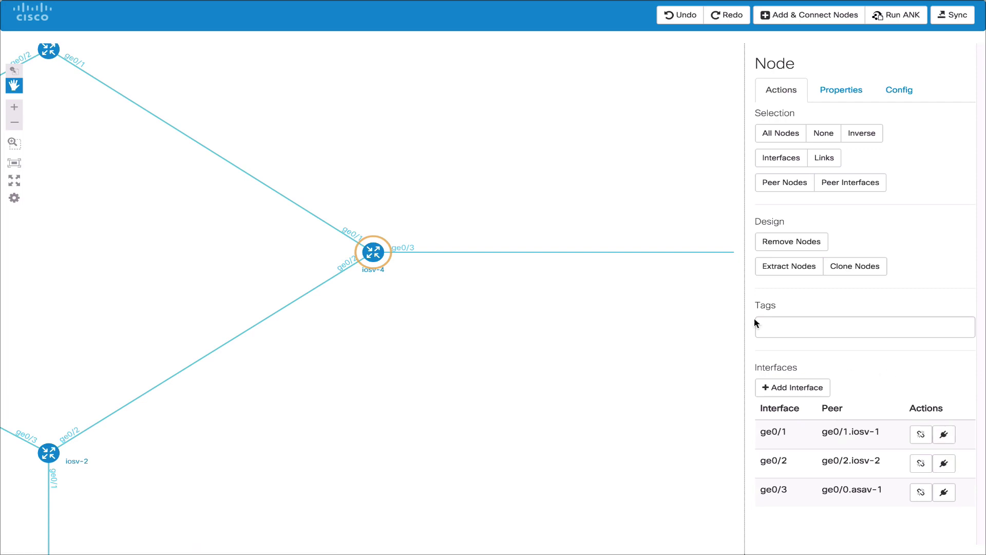
# Fit the topology to view, reselect iosv-4, and review its properties.
pyautogui.click(14, 165)
pyautogui.click(555, 247)
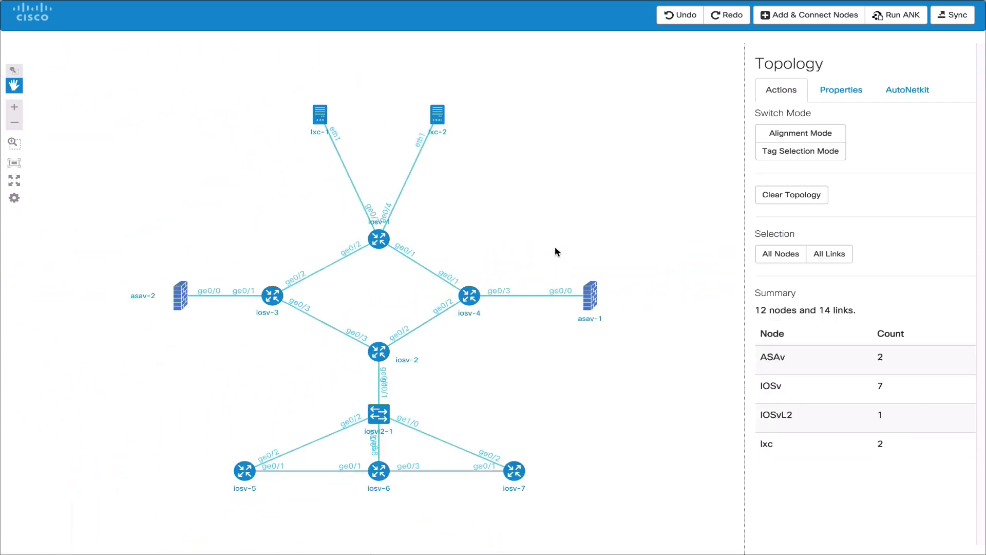
pyautogui.click(470, 297)
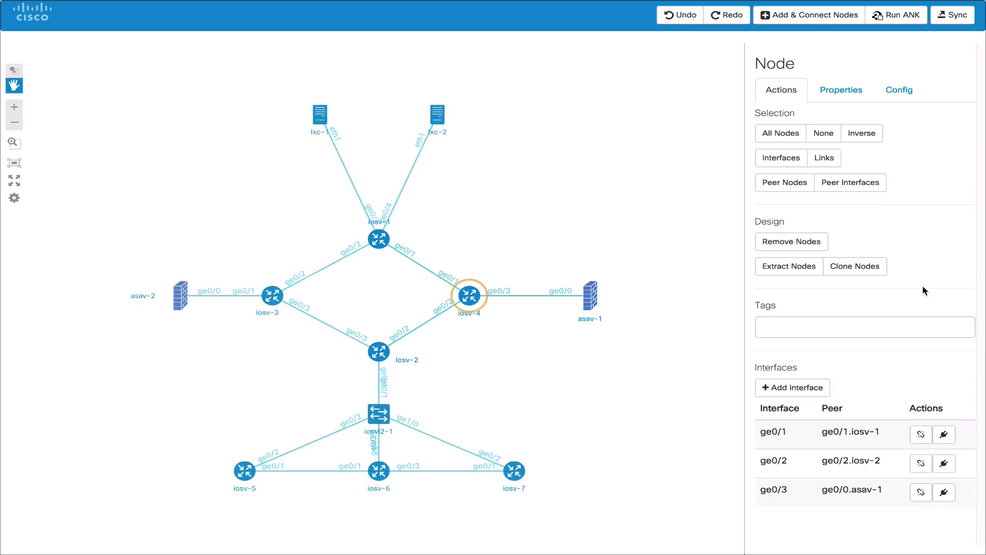
pyautogui.click(841, 93)
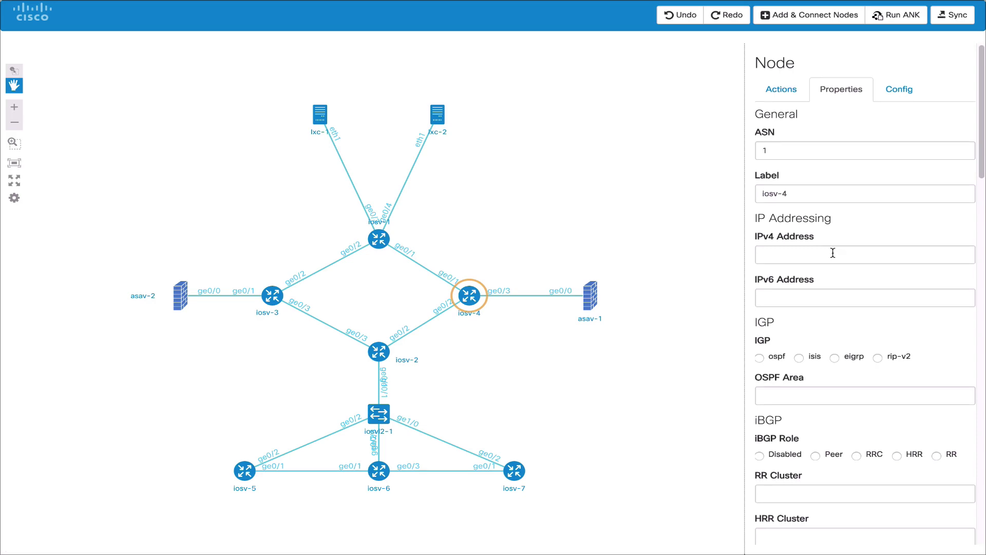
pyautogui.scroll(-1, 833, 252)
pyautogui.scroll(-15, 832, 252)
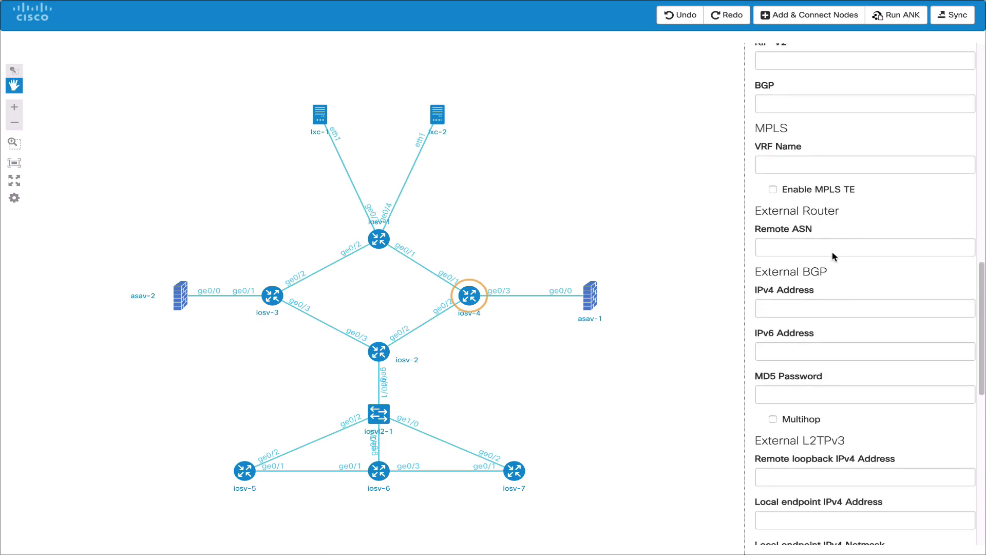
pyautogui.scroll(15, 832, 252)
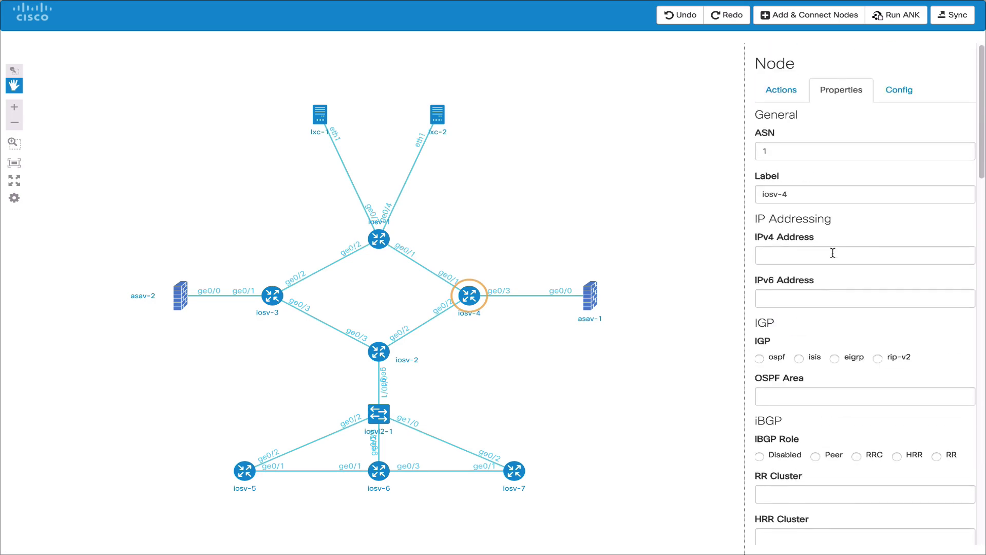
# Run AutoNetkit and accept iosv-4's updated config with address 192.168.0.8.
pyautogui.click(898, 88)
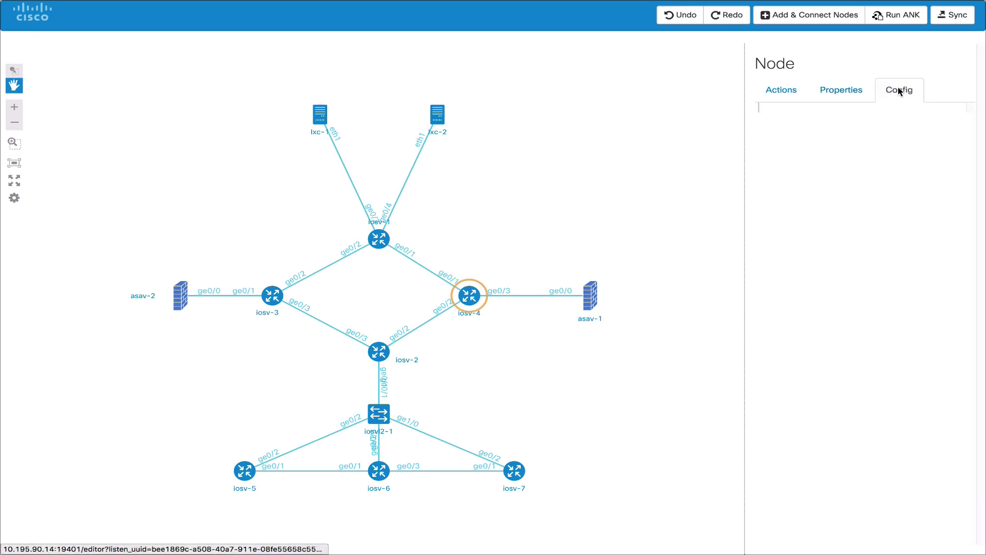
pyautogui.click(885, 18)
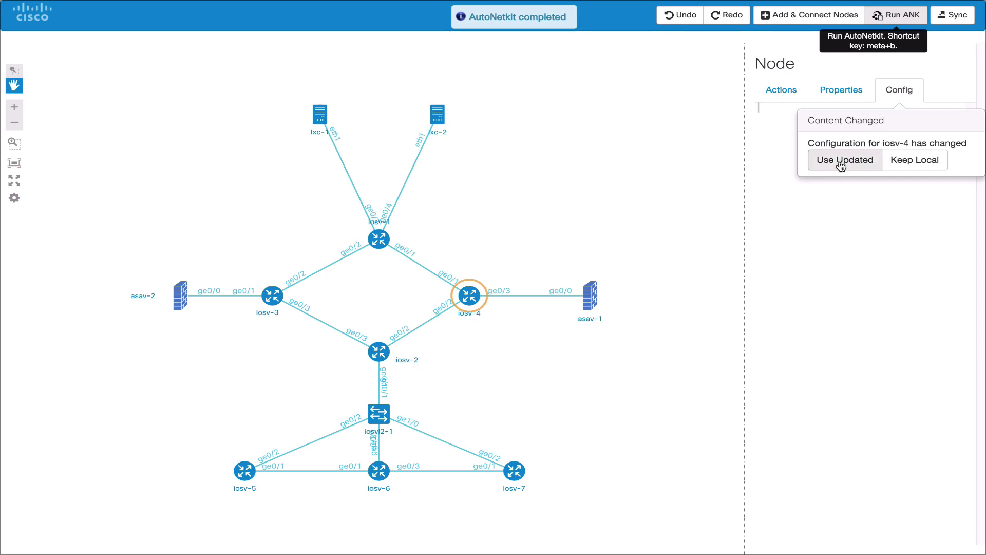
pyautogui.click(841, 161)
pyautogui.scroll(-20, 837, 185)
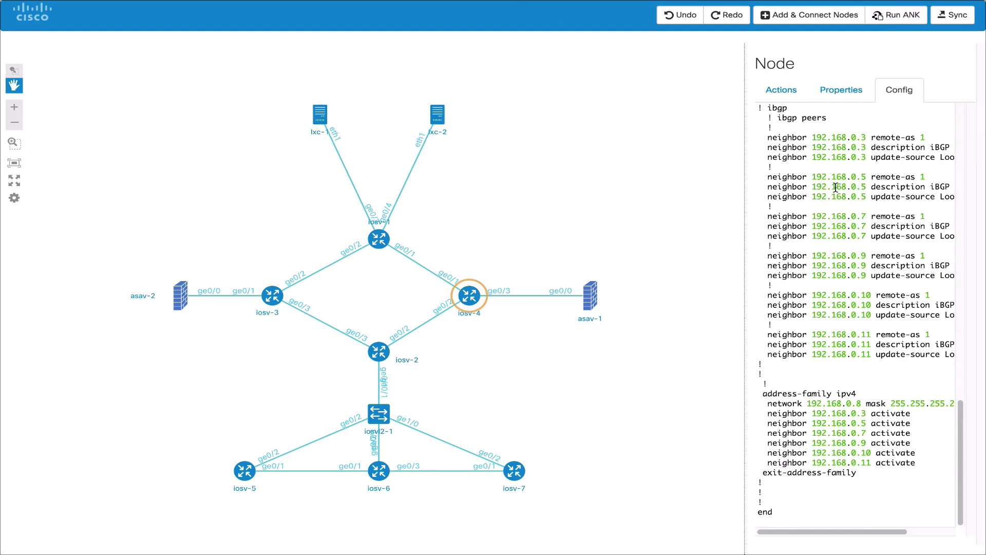
pyautogui.scroll(20, 836, 187)
pyautogui.scroll(-10, 836, 188)
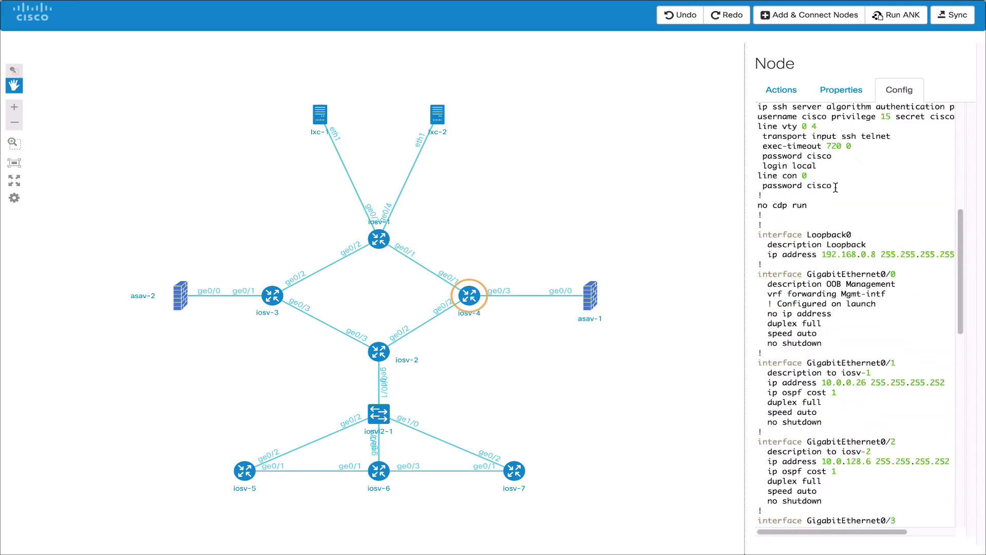
pyautogui.scroll(-2, 836, 188)
# Replace iosv-4's label (typing 'my') and regenerate its configuration with AutoNetkit.
pyautogui.click(838, 92)
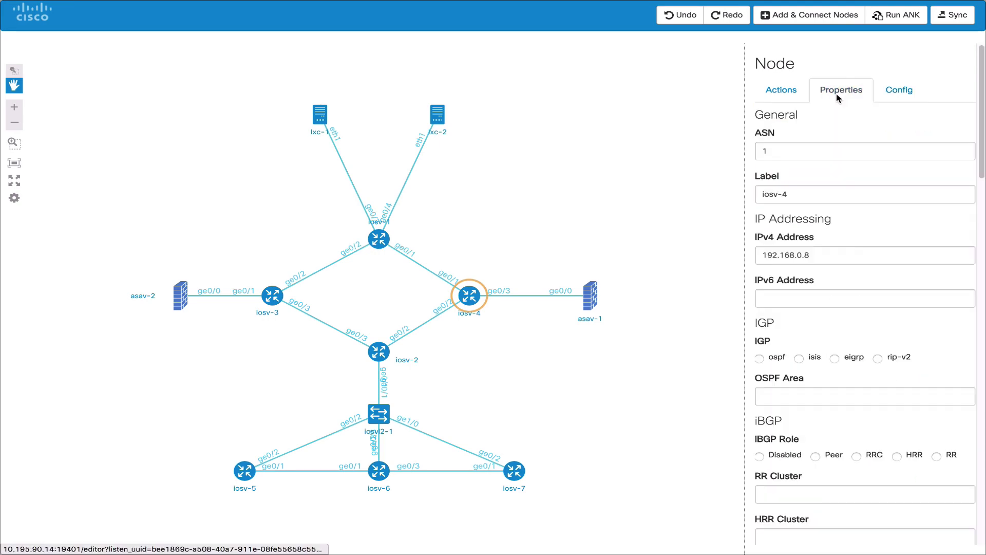
pyautogui.moveTo(822, 201); pyautogui.dragTo(735, 186)
pyautogui.write('myl')
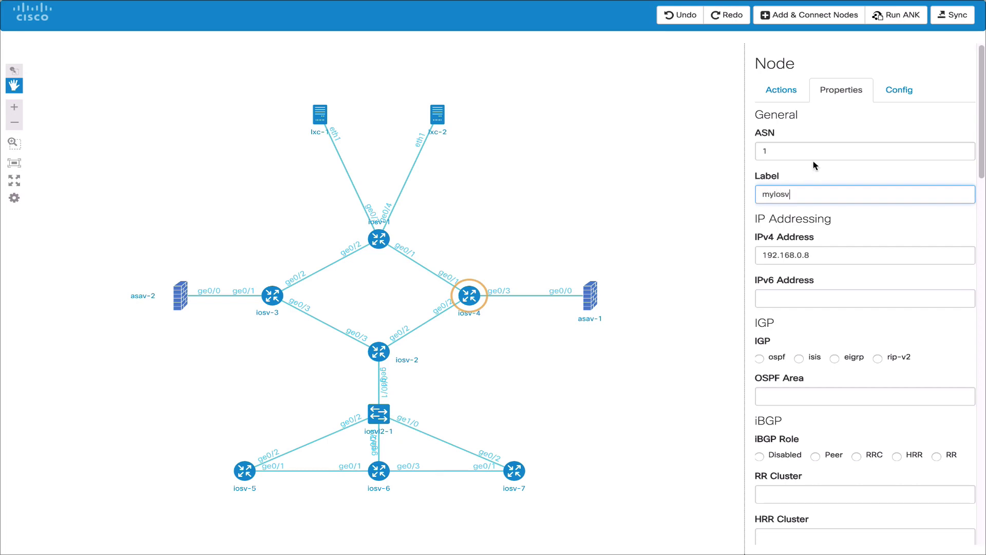
pyautogui.click(897, 14)
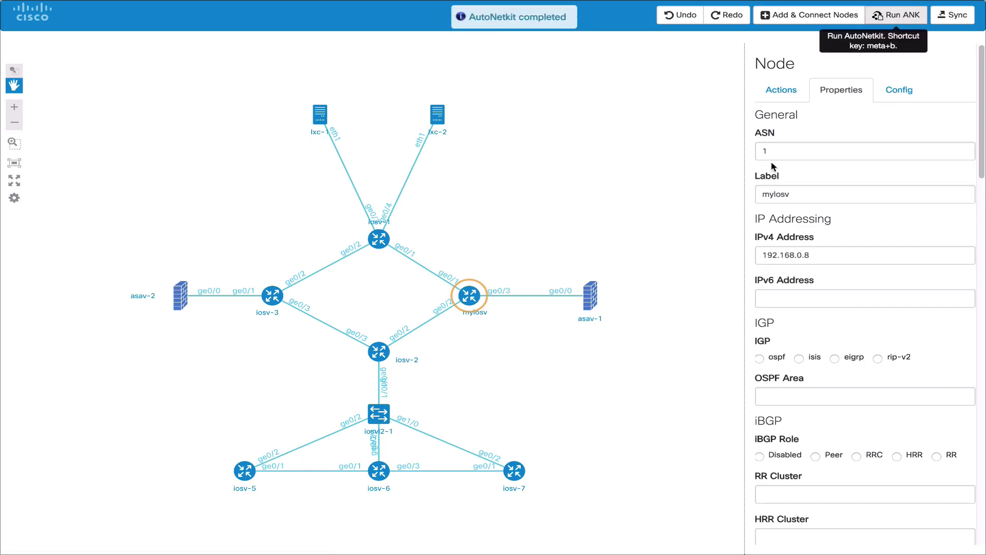
pyautogui.click(899, 90)
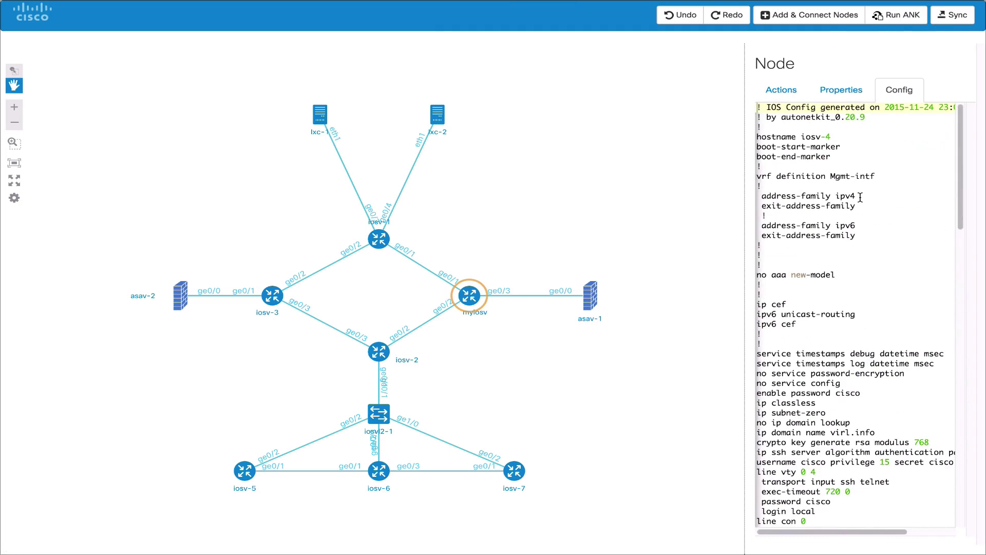
pyautogui.click(470, 295)
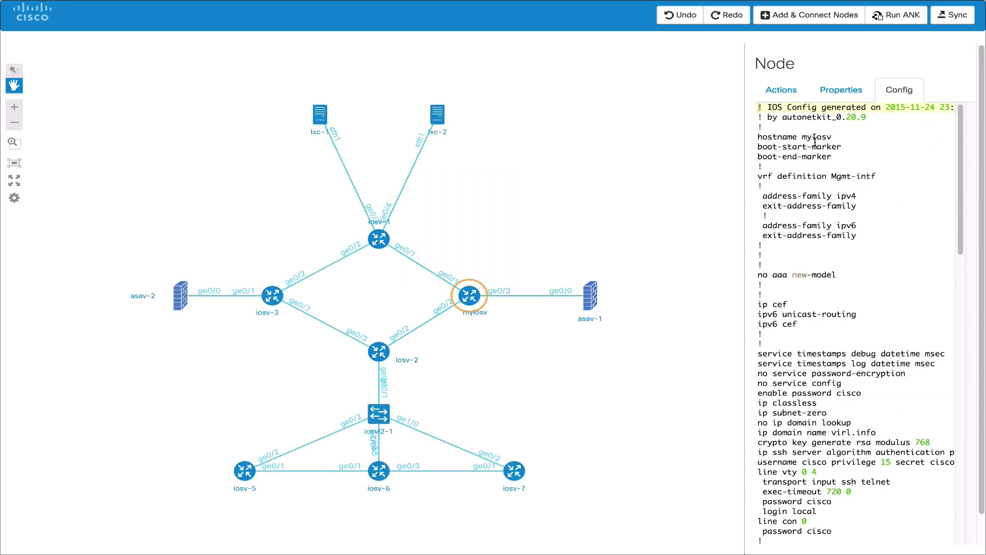
# Rename the router to edge1 and accept AutoNetkit's updated configuration.
pyautogui.moveTo(559, 294)
pyautogui.press('F2')
pyautogui.write('edge1')
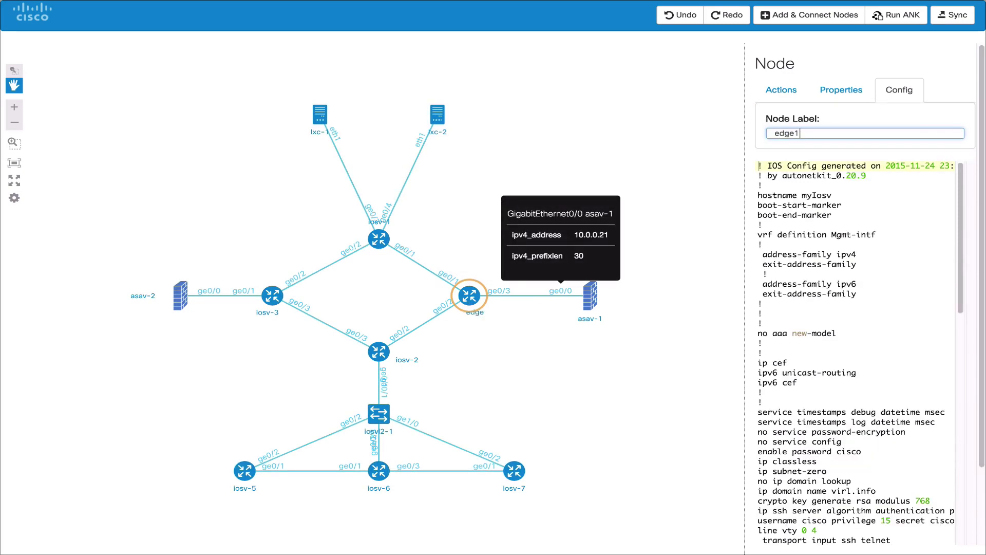
pyautogui.press('Return')
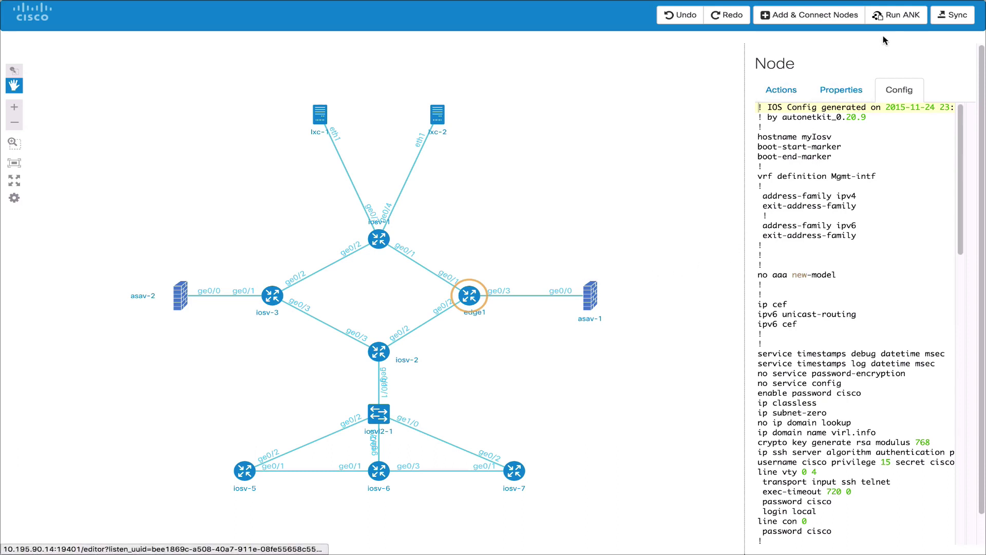
pyautogui.click(893, 17)
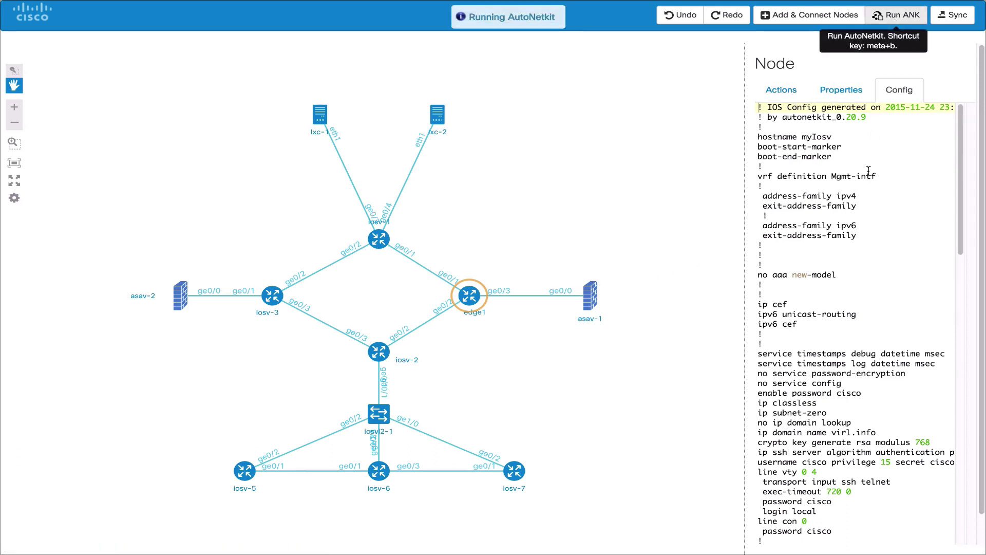
pyautogui.click(838, 156)
# Check the hostname edge1 line in the config, then select every node in the topology.
pyautogui.scroll(5, 838, 153)
pyautogui.doubleClick(817, 137)
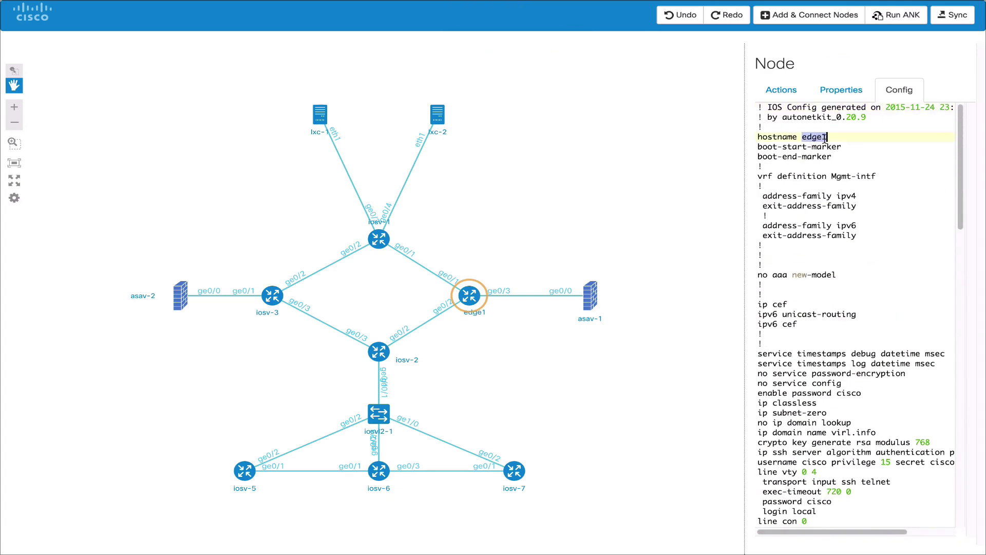
pyautogui.click(851, 138)
pyautogui.click(602, 175)
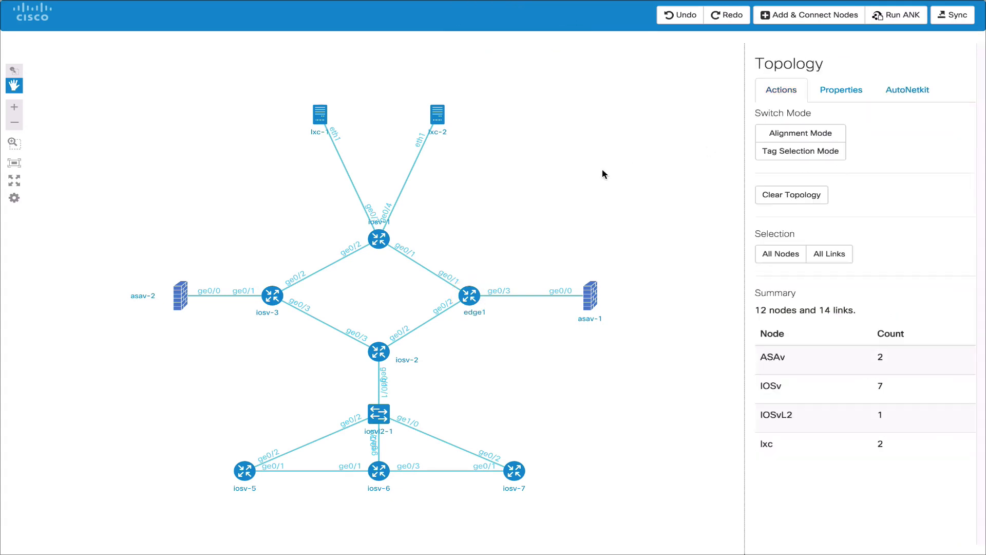
pyautogui.click(758, 261)
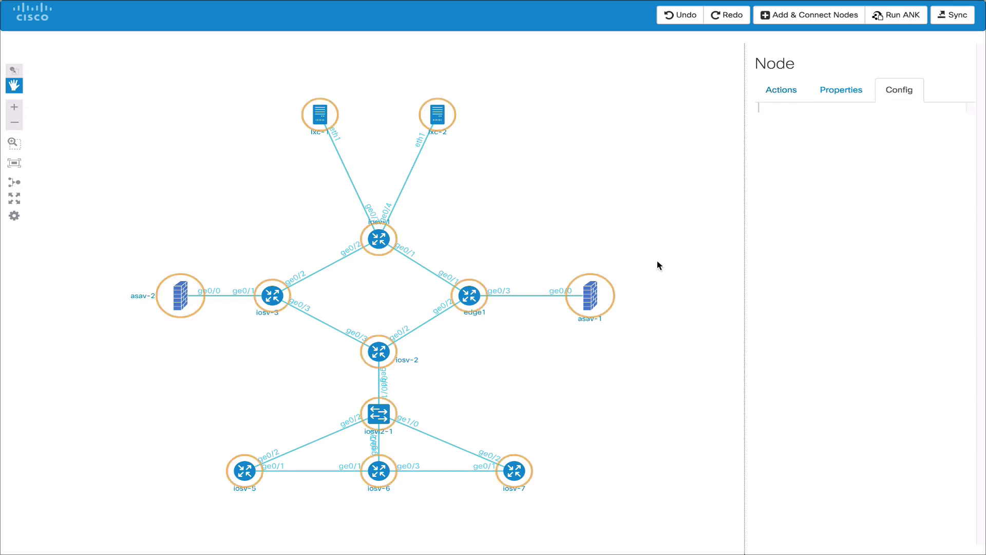
pyautogui.click(840, 91)
pyautogui.scroll(-2, 824, 219)
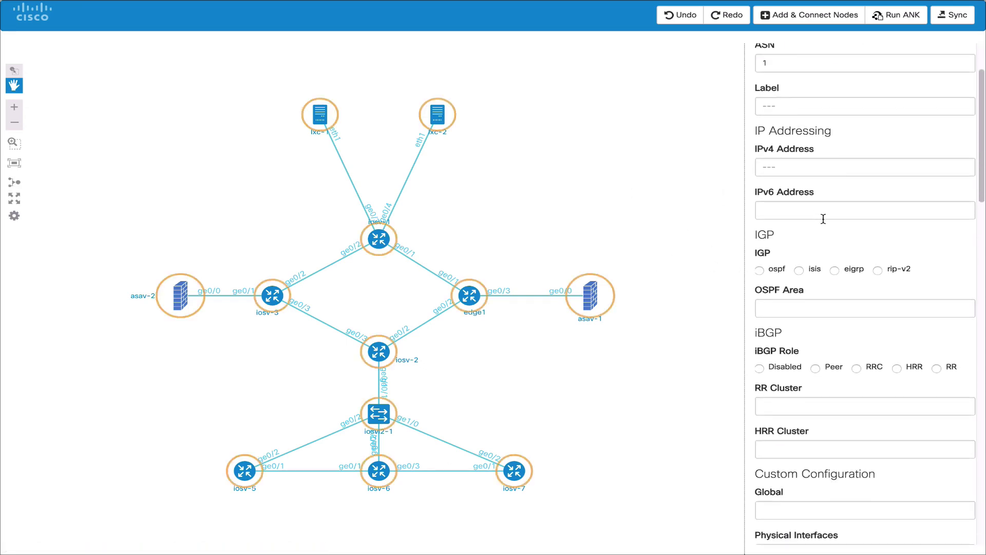
pyautogui.scroll(2, 823, 219)
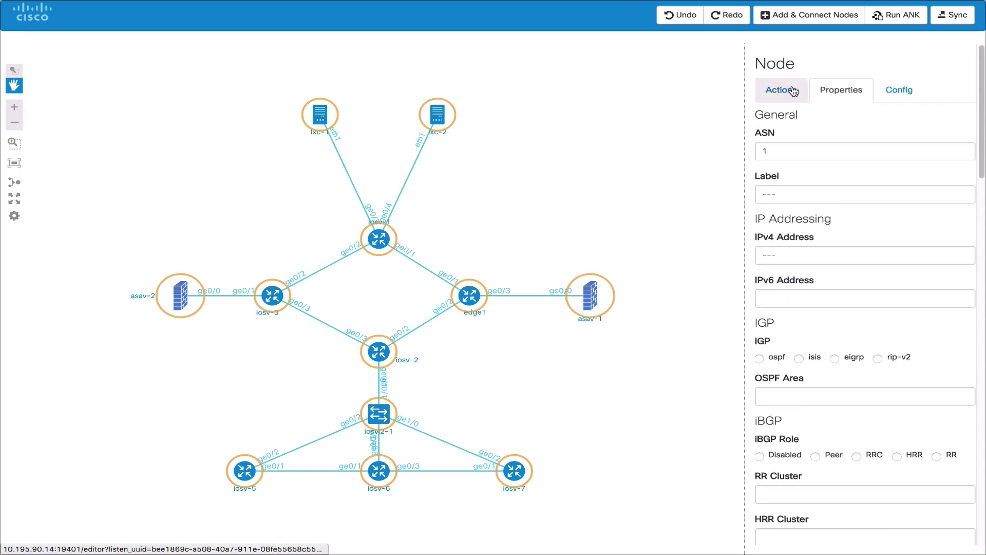
pyautogui.click(780, 91)
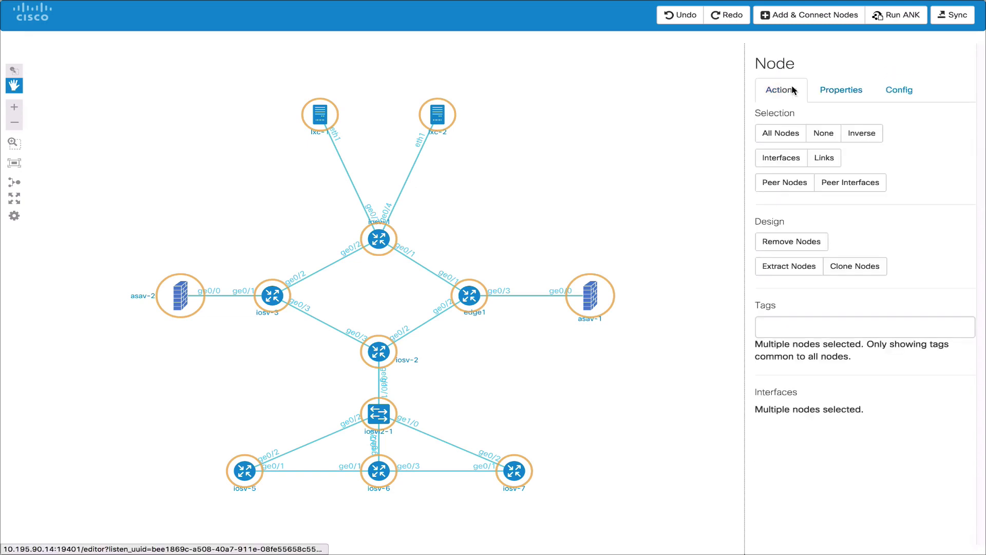
pyautogui.click(652, 122)
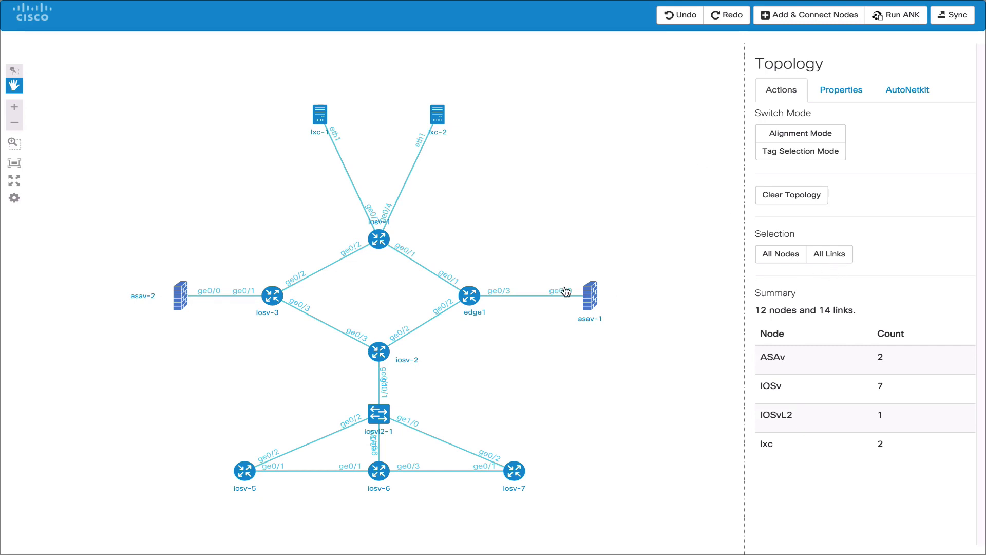
pyautogui.click(539, 297)
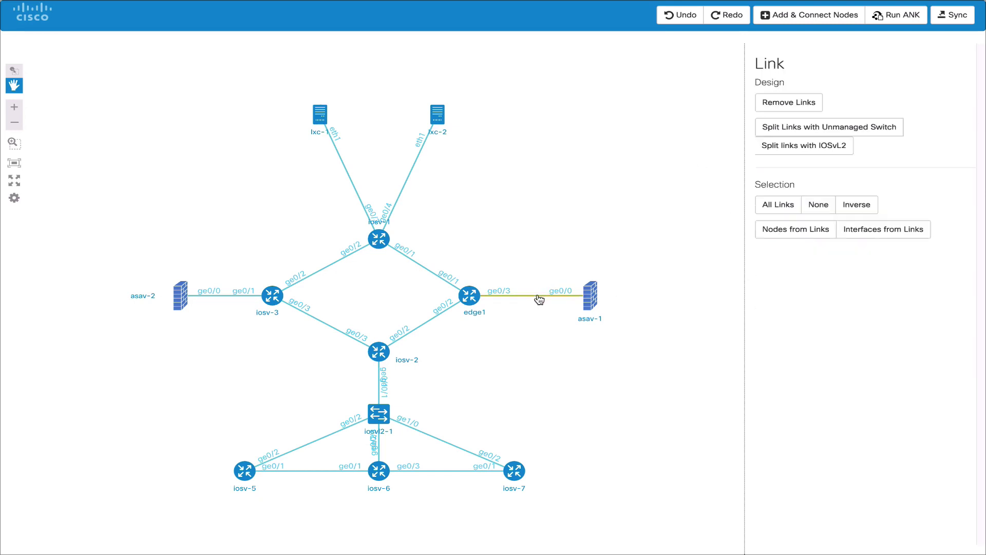
pyautogui.click(685, 220)
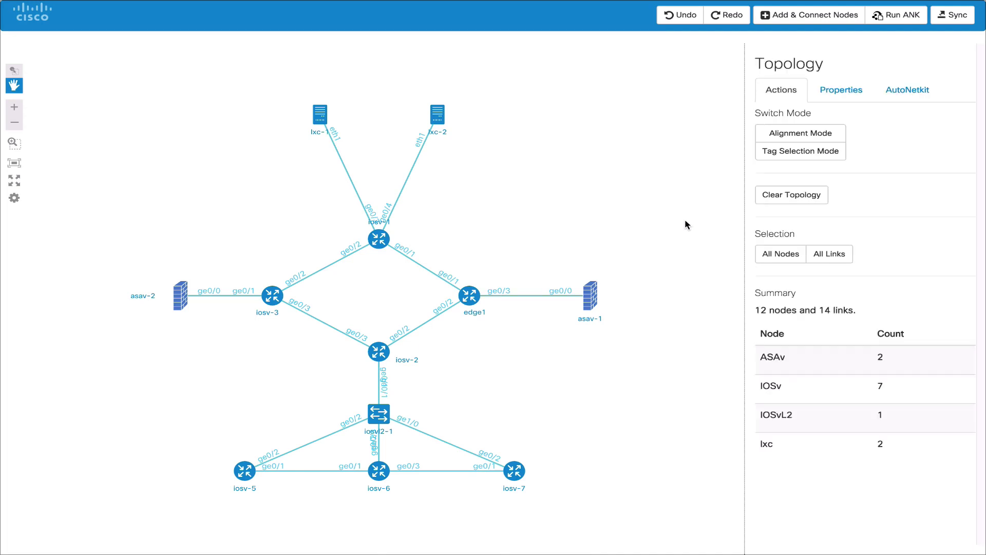
pyautogui.click(562, 291)
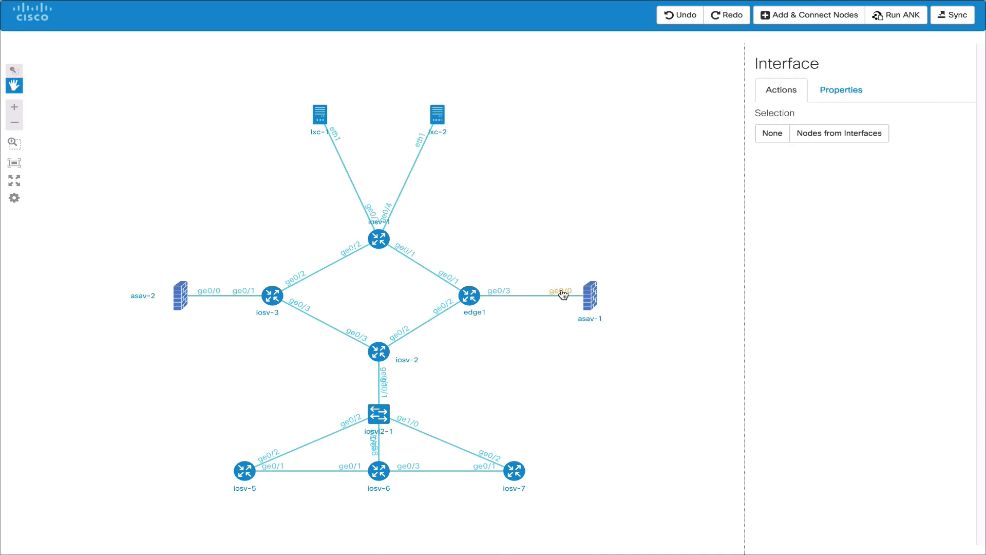
pyautogui.click(839, 97)
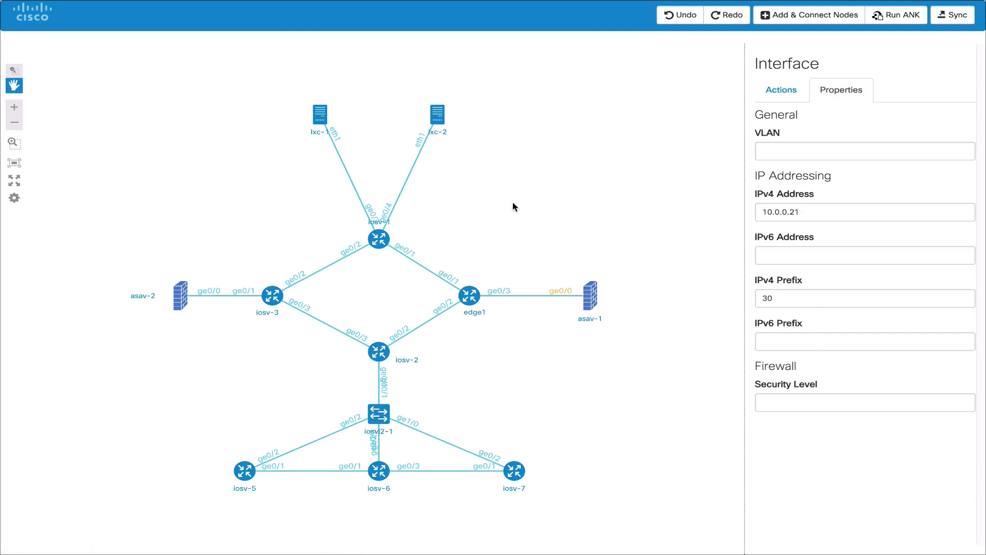
pyautogui.click(498, 214)
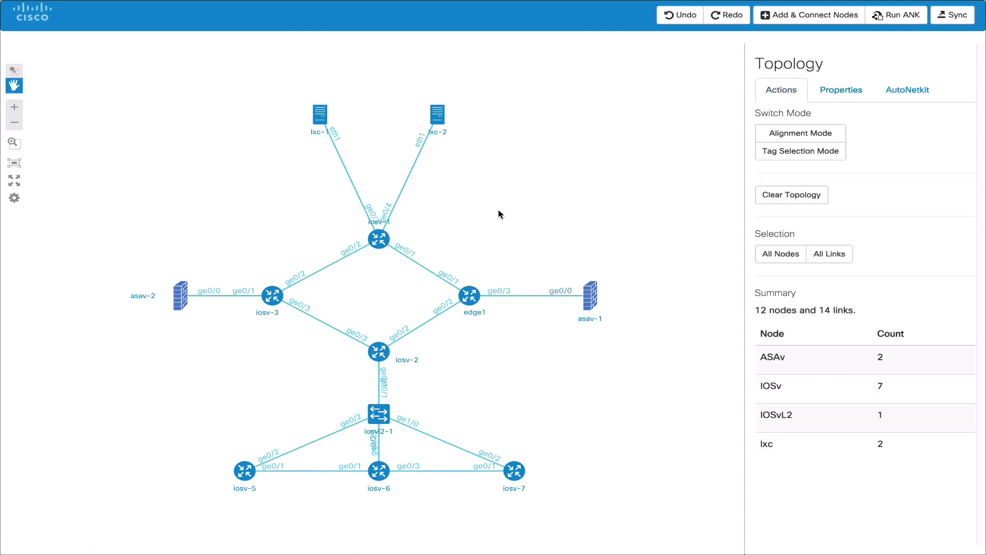
# Select edge1, invert the selection and back, then select its interfaces and owning node.
pyautogui.click(477, 294)
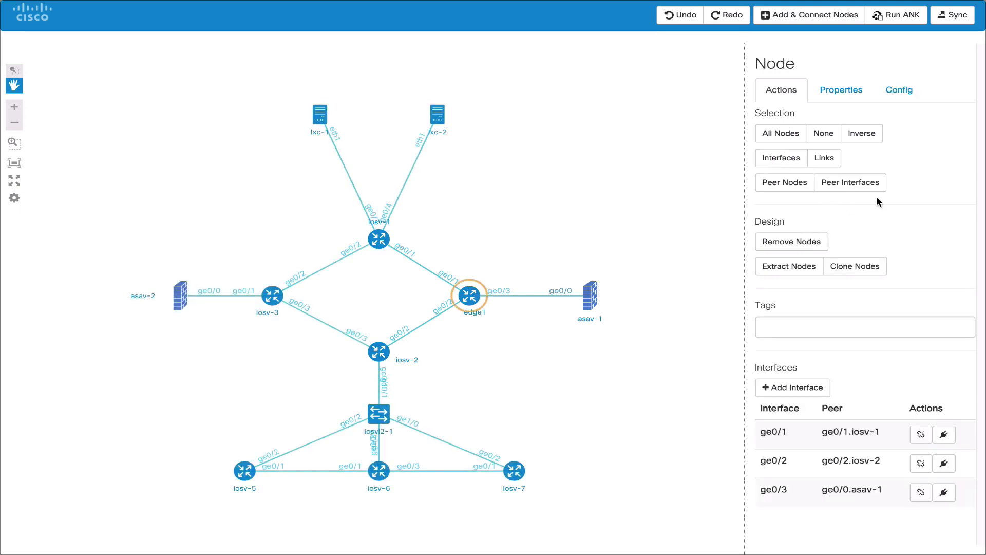
pyautogui.click(879, 135)
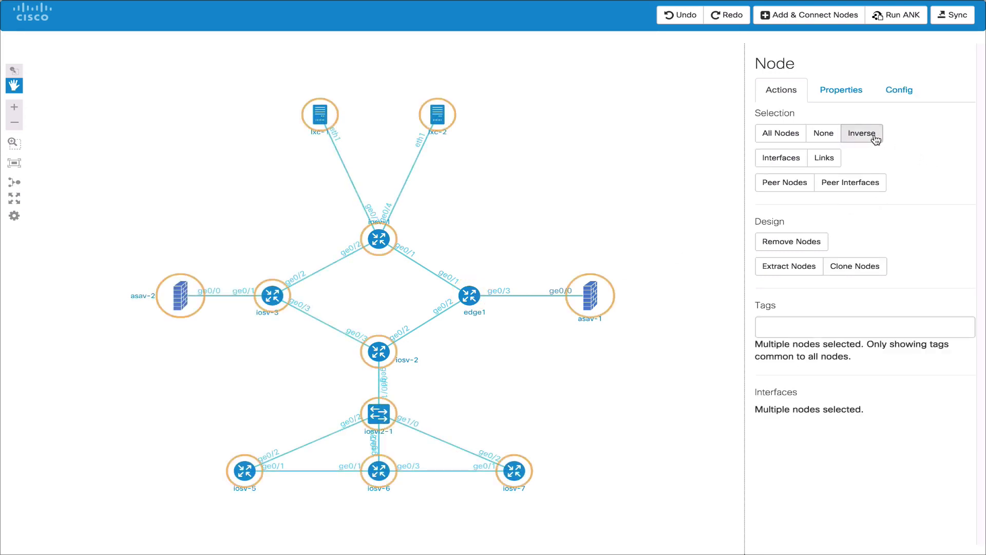
pyautogui.click(873, 137)
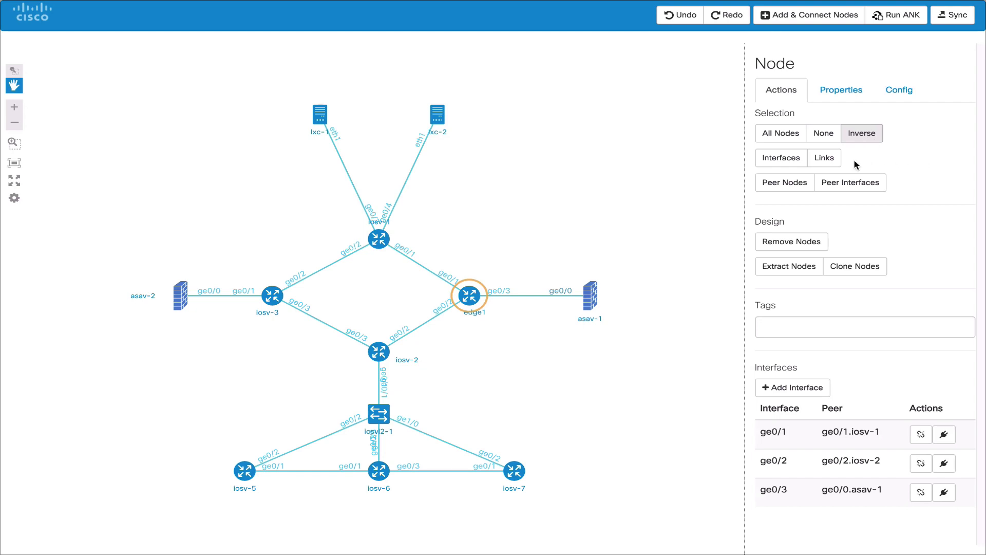
pyautogui.click(782, 158)
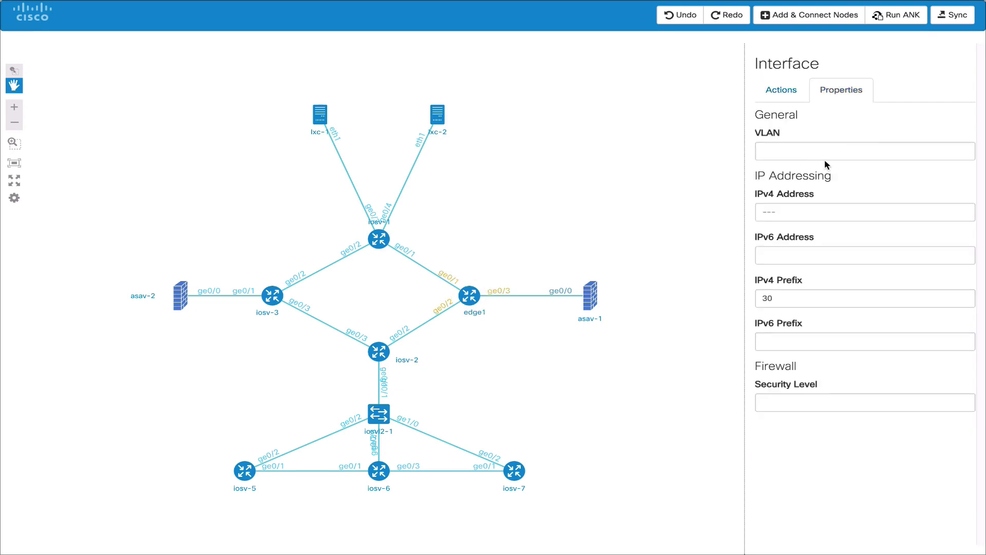
pyautogui.click(790, 90)
pyautogui.click(818, 130)
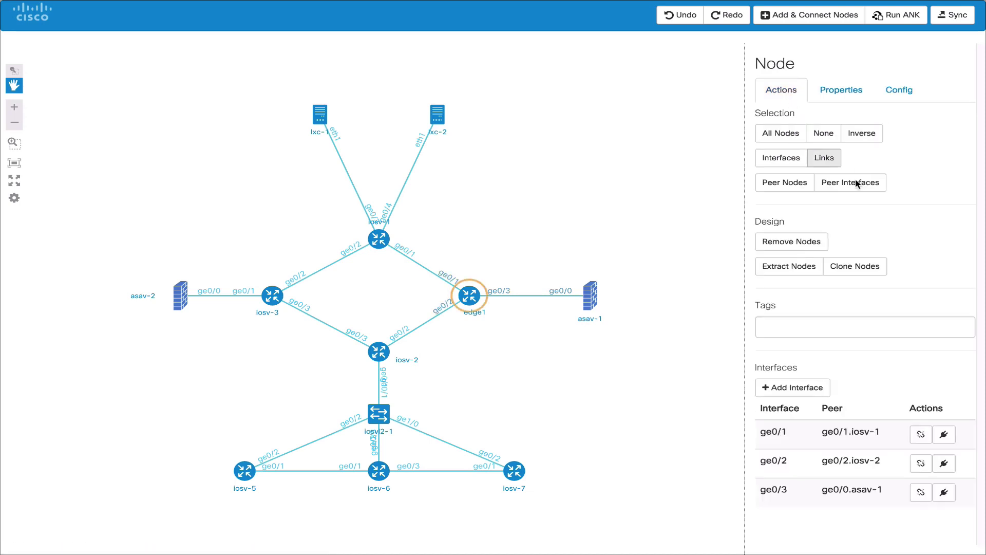
# Select edge1's peer nodes, the peers' facing interfaces, its links and their end interfaces.
pyautogui.click(808, 186)
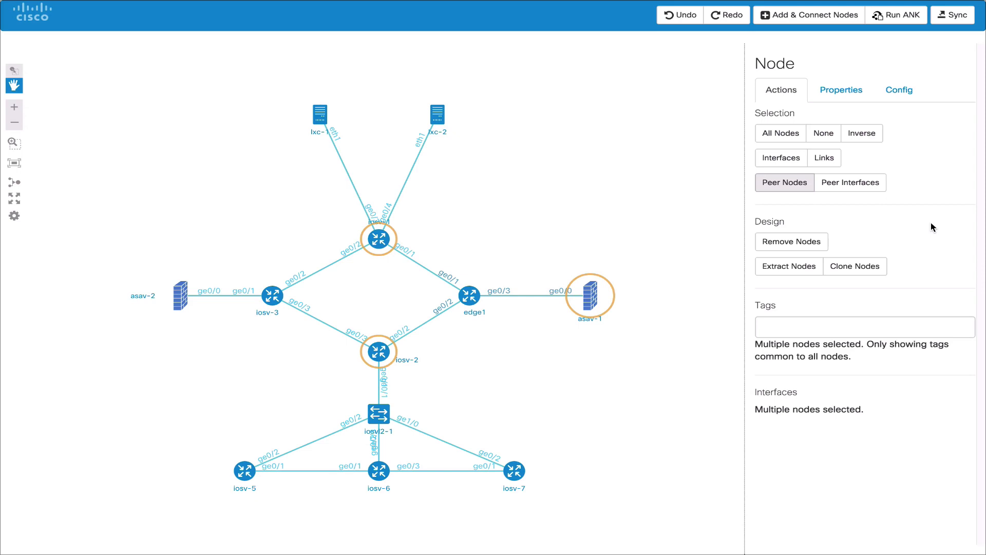
pyautogui.click(474, 291)
pyautogui.click(840, 186)
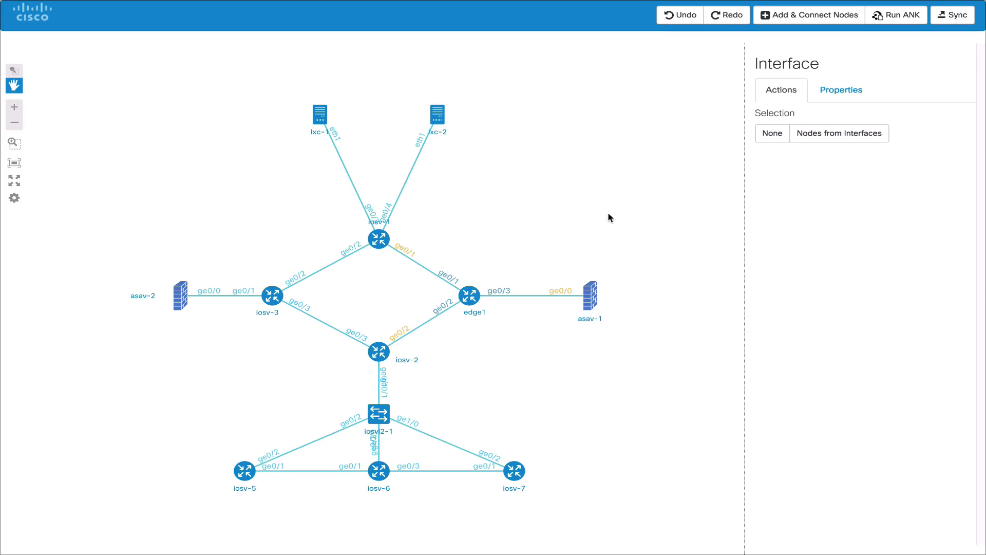
pyautogui.click(476, 294)
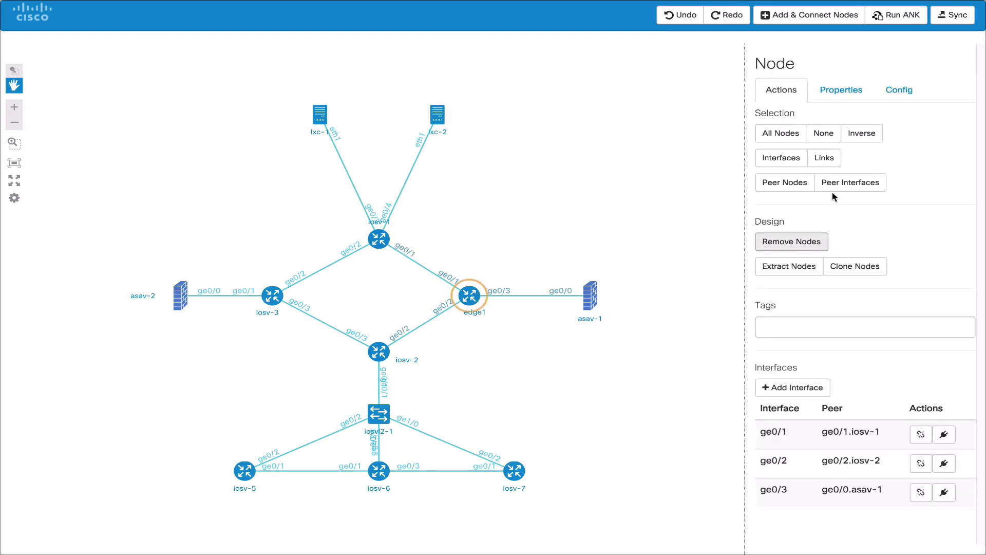
pyautogui.click(825, 158)
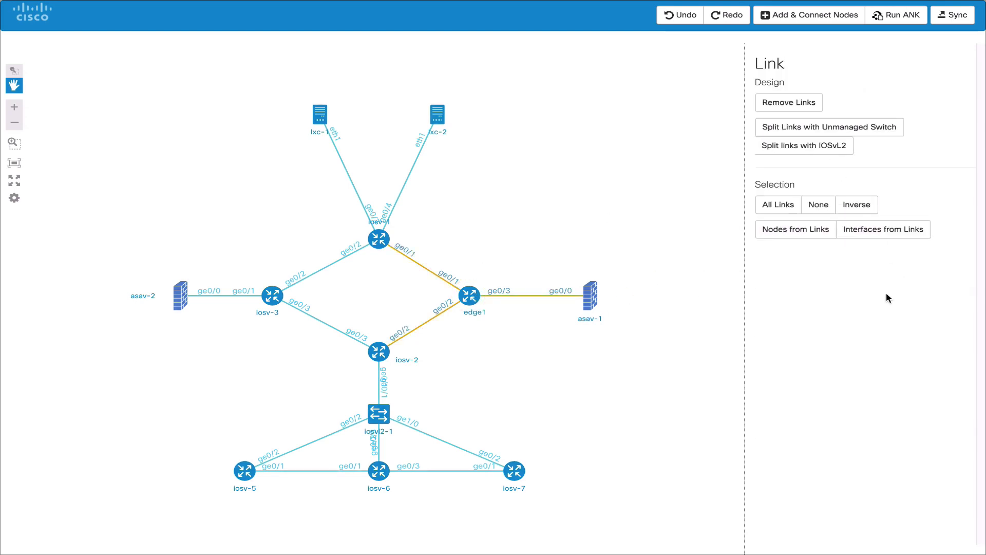
pyautogui.click(866, 233)
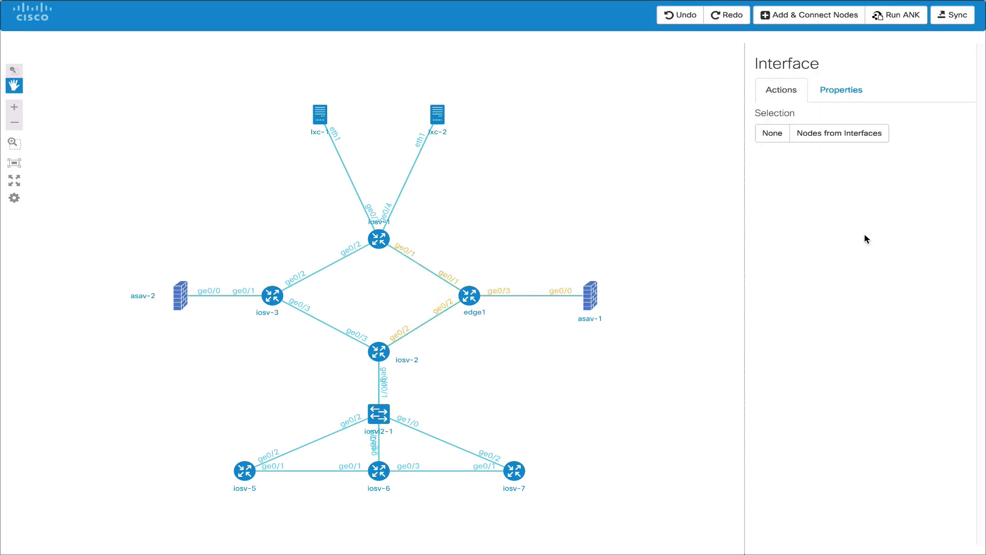
# Select edge1's three links and their attached nodes iosv-1, iosv-2 and asav-1.
pyautogui.click(490, 298)
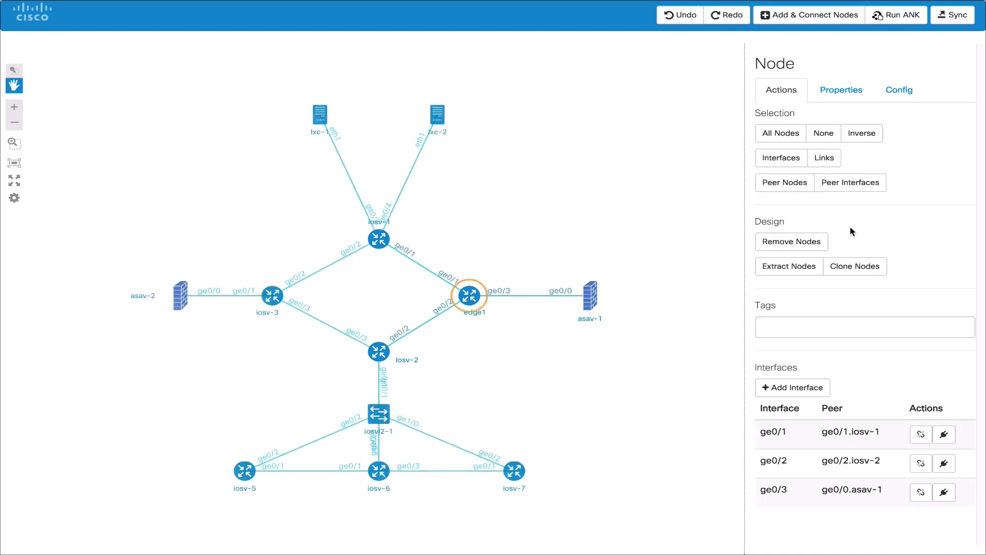
pyautogui.click(824, 157)
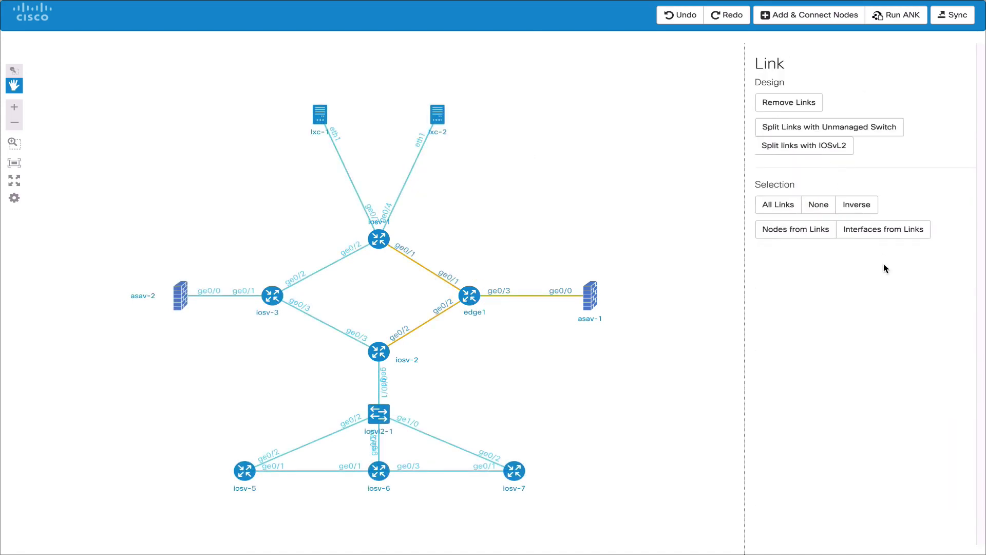
pyautogui.click(822, 231)
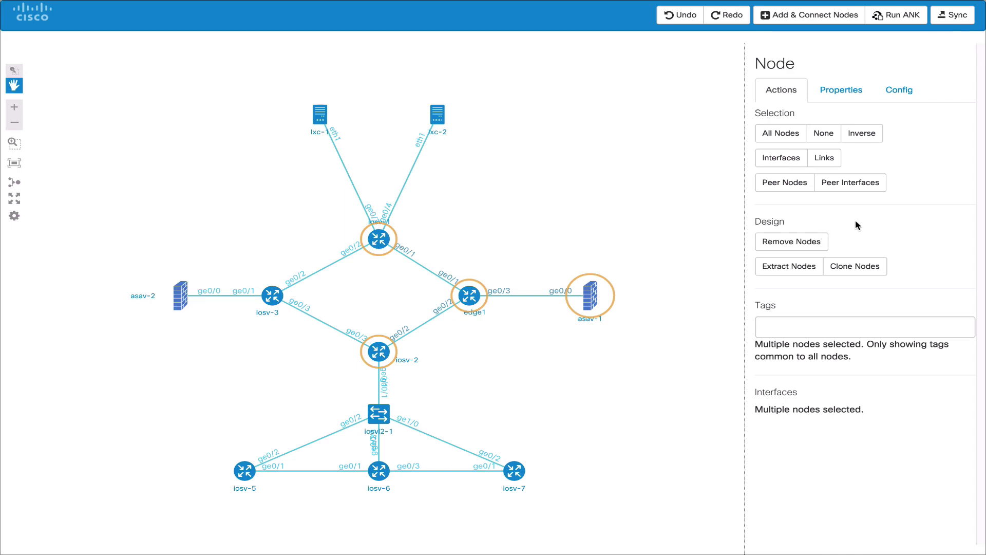
# Clone asav-1 as asav-3 on edge1 and move it up, clear of asav-1.
pyautogui.click(626, 235)
pyautogui.click(598, 286)
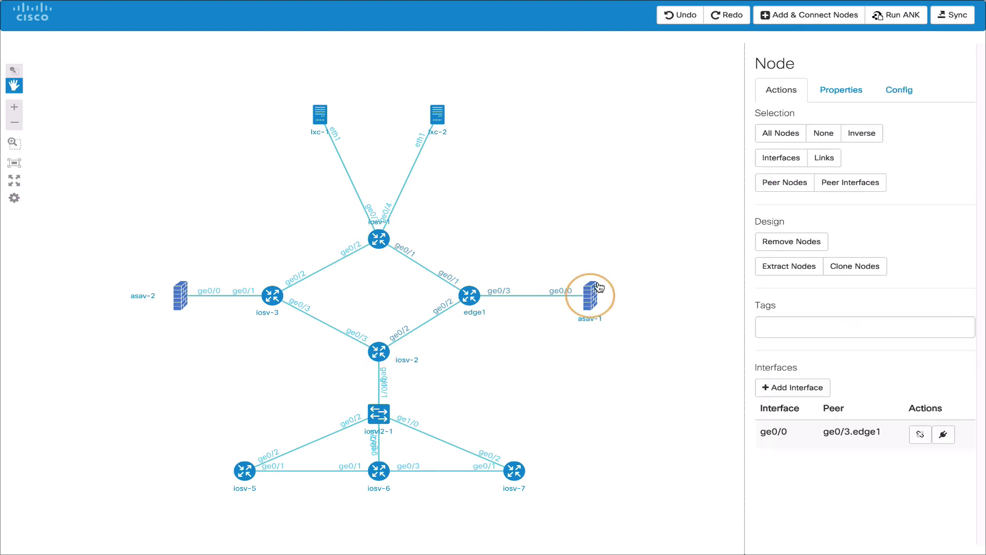
pyautogui.click(867, 270)
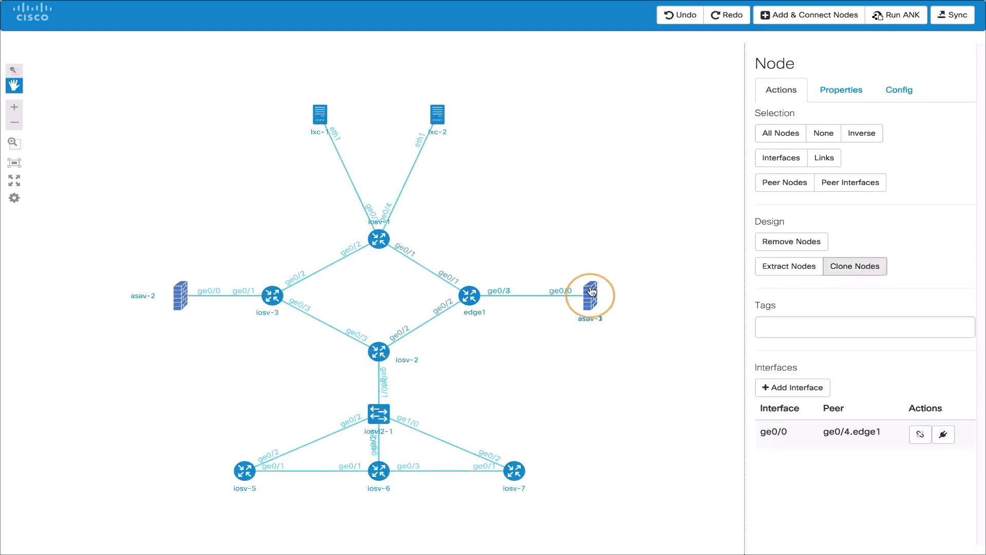
pyautogui.moveTo(592, 294); pyautogui.dragTo(592, 237)
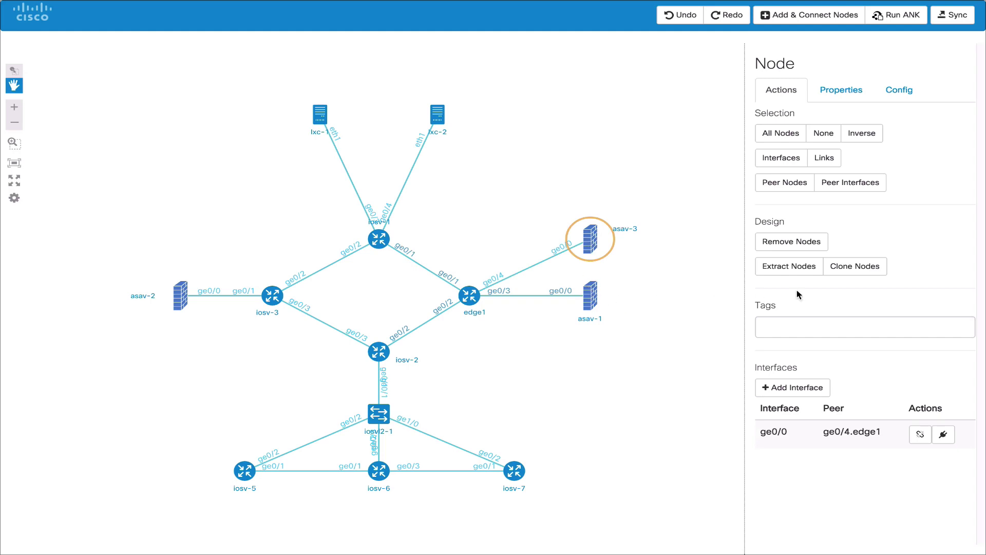
# Clone another firewall, asav-4, onto edge1 ge0/5 and place it below asav-1.
pyautogui.click(855, 266)
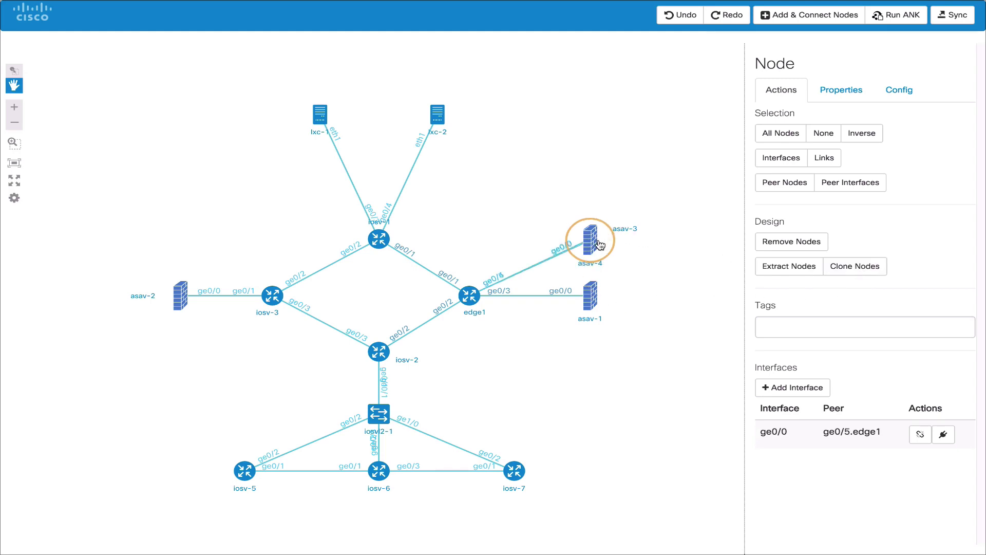
pyautogui.moveTo(600, 245)
pyautogui.mouseDown()
pyautogui.moveTo(604, 369)
pyautogui.moveTo(600, 358)
pyautogui.mouseUp()
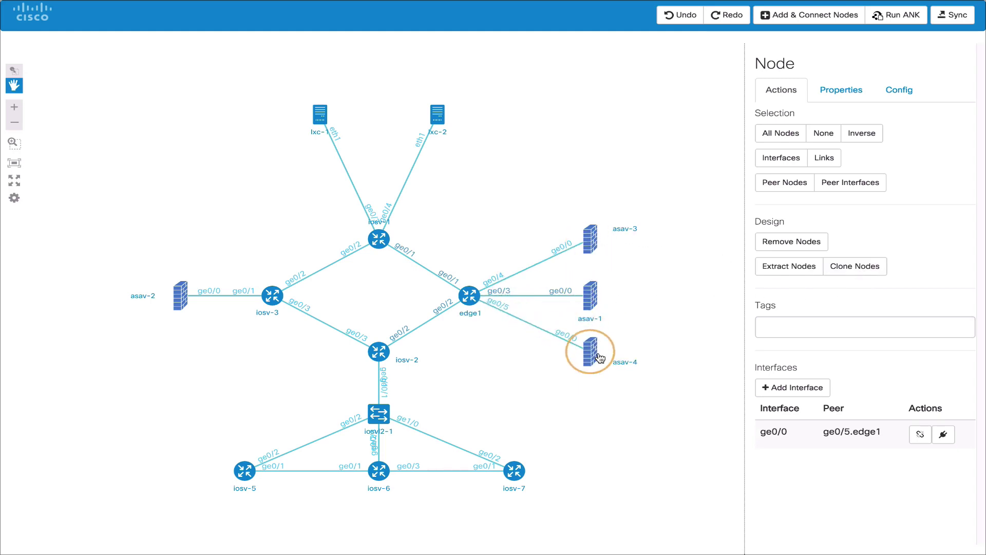
pyautogui.click(696, 328)
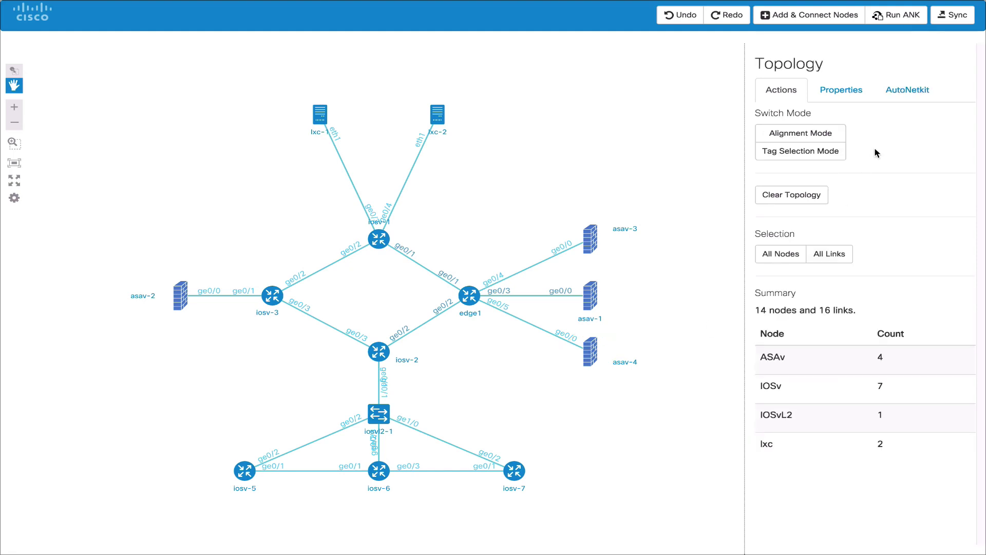
# Place a new IOSvL2 switch iosvl2-2 and an IOSv router iosv-4 below it.
pyautogui.click(824, 14)
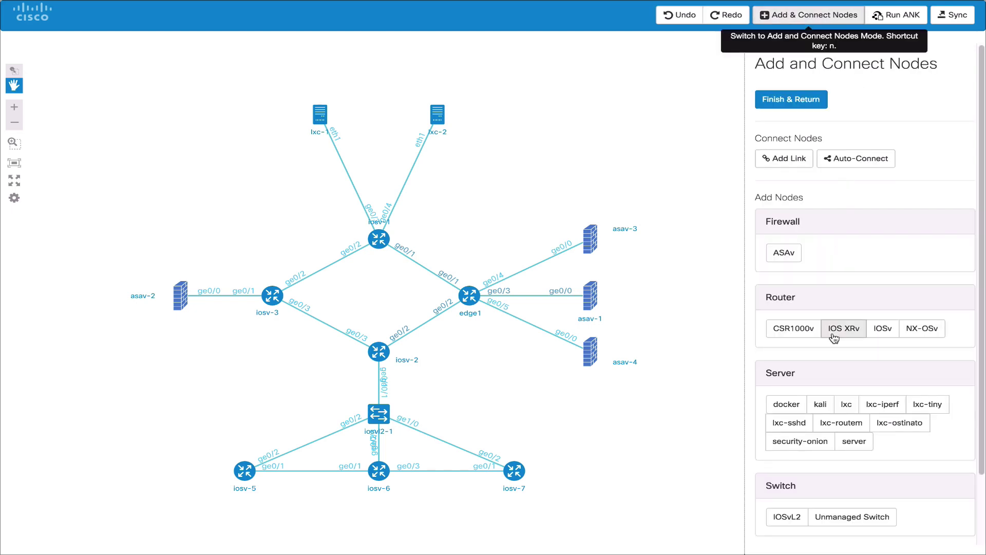
pyautogui.click(787, 518)
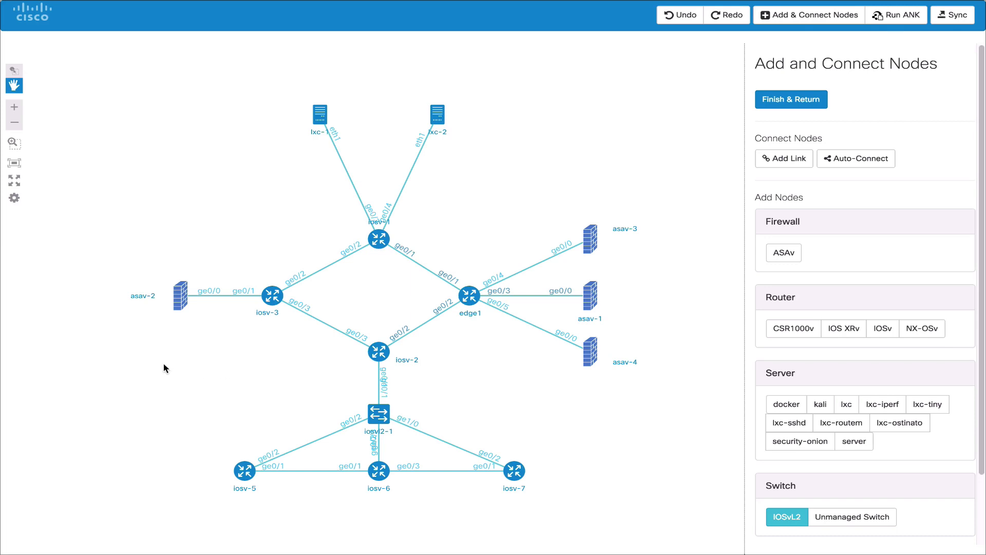
pyautogui.click(208, 372)
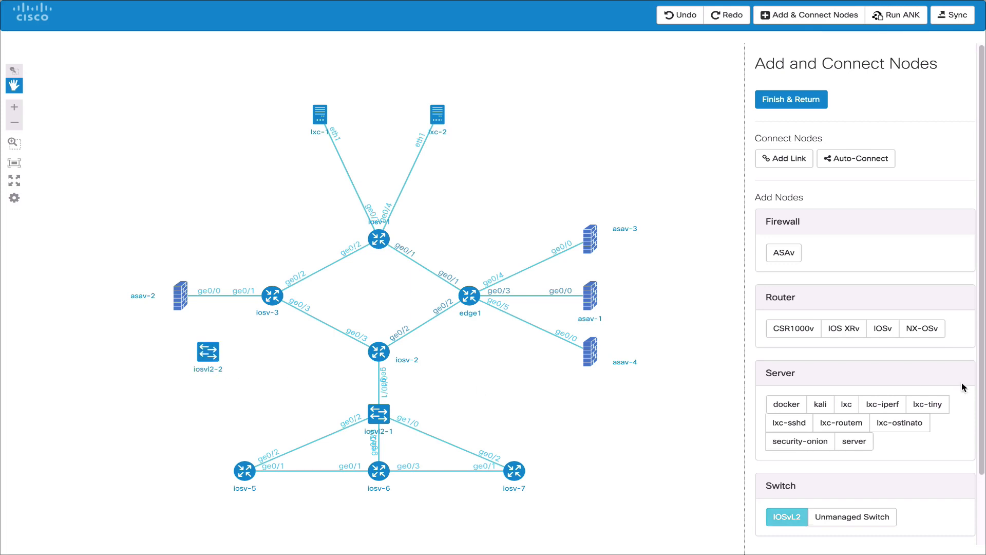
pyautogui.click(882, 330)
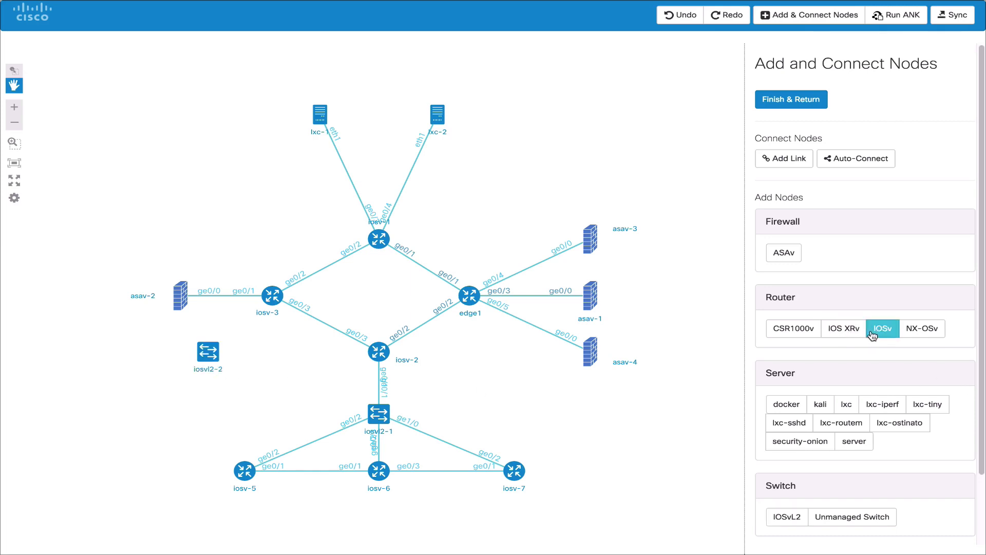
pyautogui.click(160, 422)
# Link iosv-3 to iosvl2-2 and iosvl2-2 to iosv-4, then return to the topology.
pyautogui.click(785, 159)
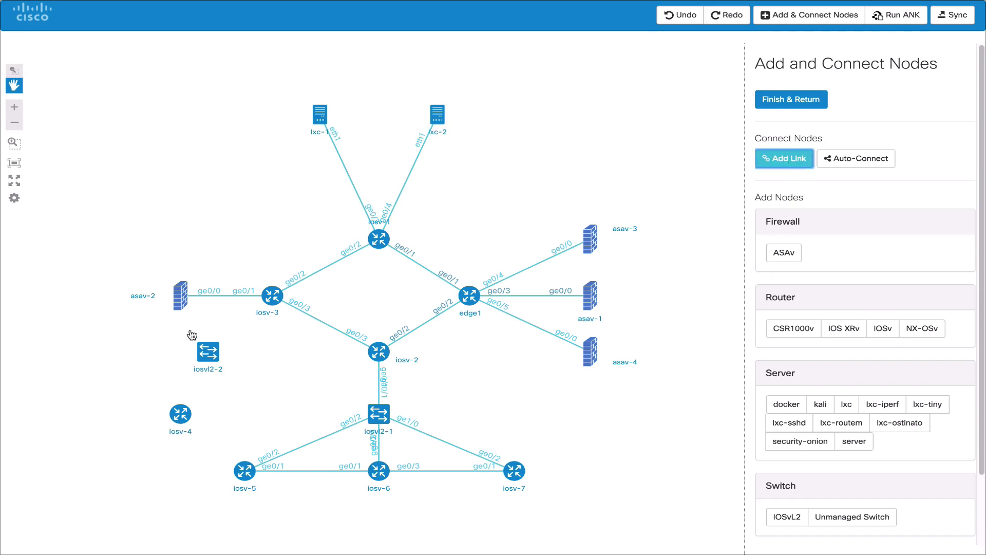
pyautogui.click(272, 297)
pyautogui.click(211, 352)
pyautogui.click(209, 353)
pyautogui.click(211, 355)
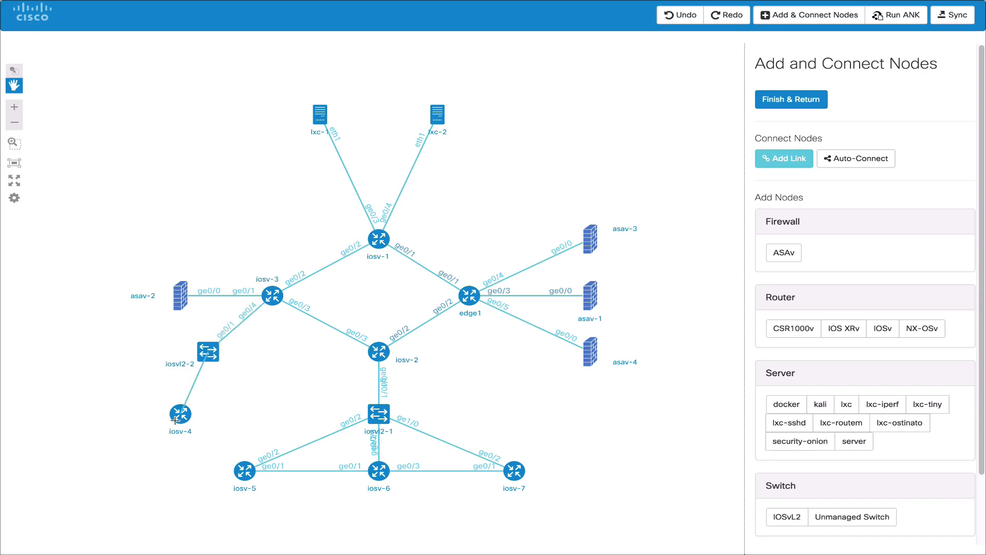
pyautogui.click(177, 422)
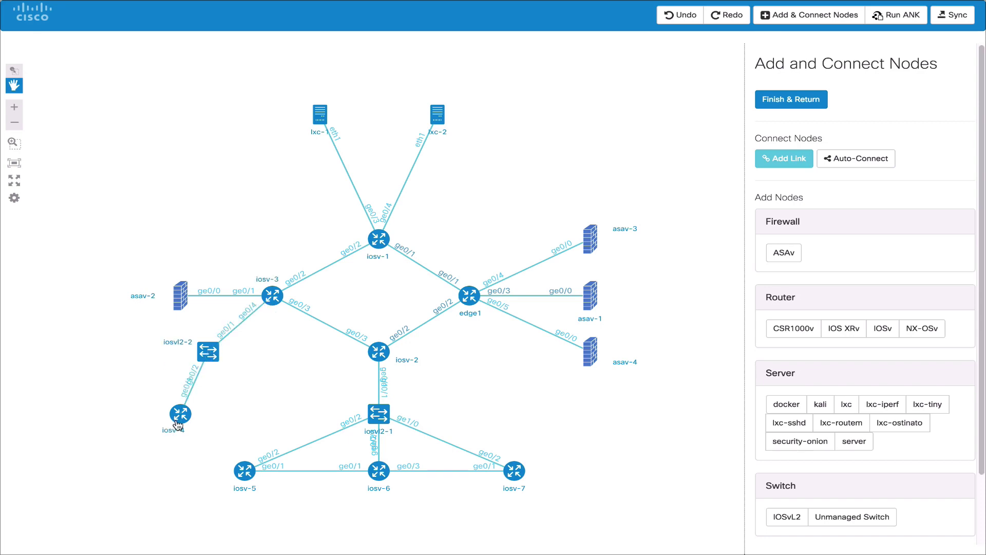
pyautogui.click(793, 100)
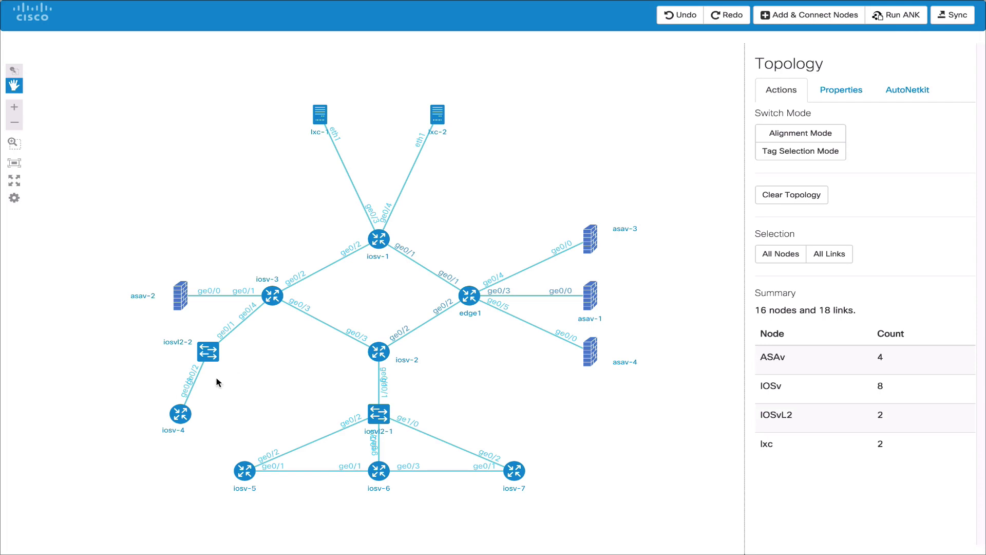
# Try extracting switch iosvl2-2 so iosv-4 links straight to iosv-3, then undo it.
pyautogui.click(216, 347)
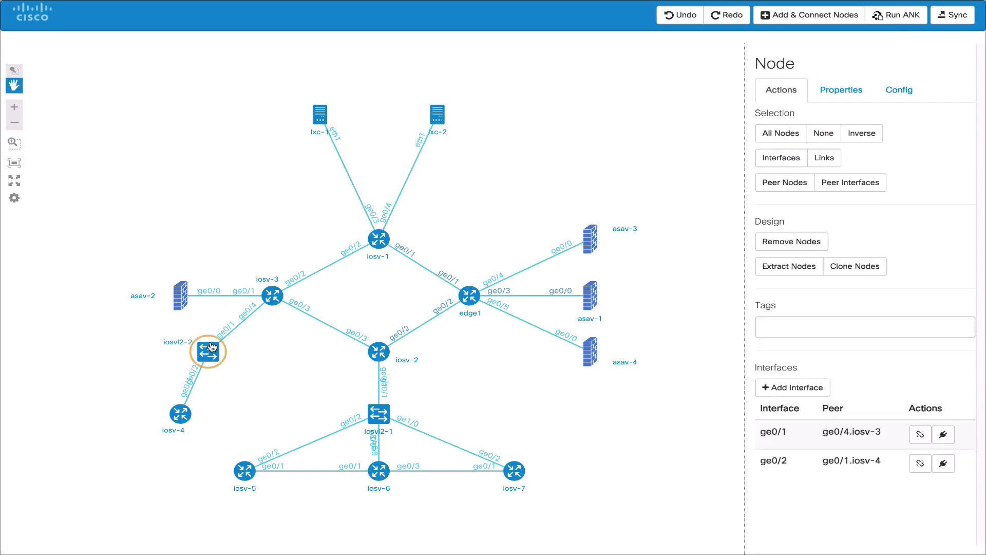
pyautogui.click(793, 274)
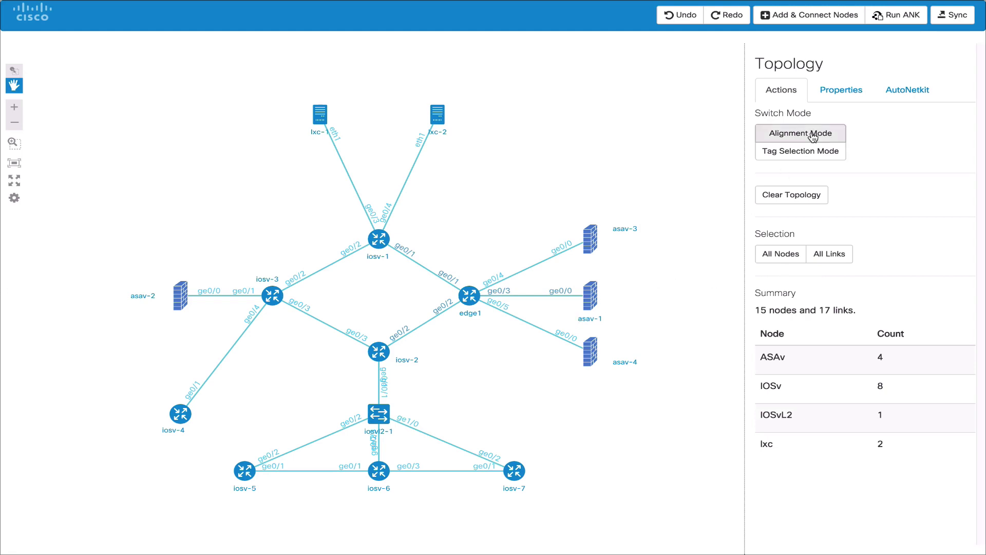
pyautogui.click(690, 22)
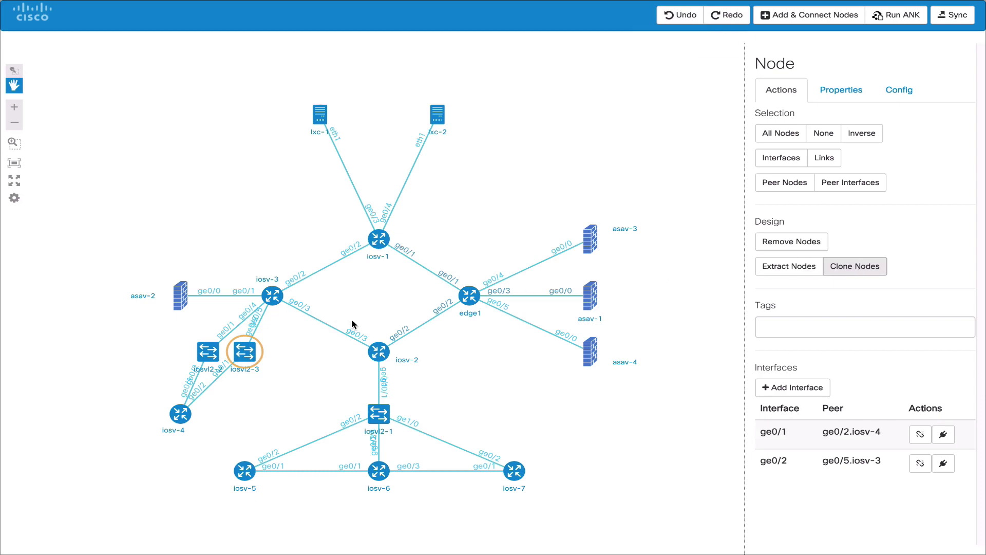
# Clone iosv-2 with its links as iosv-8 and place it beside edge1.
pyautogui.click(379, 353)
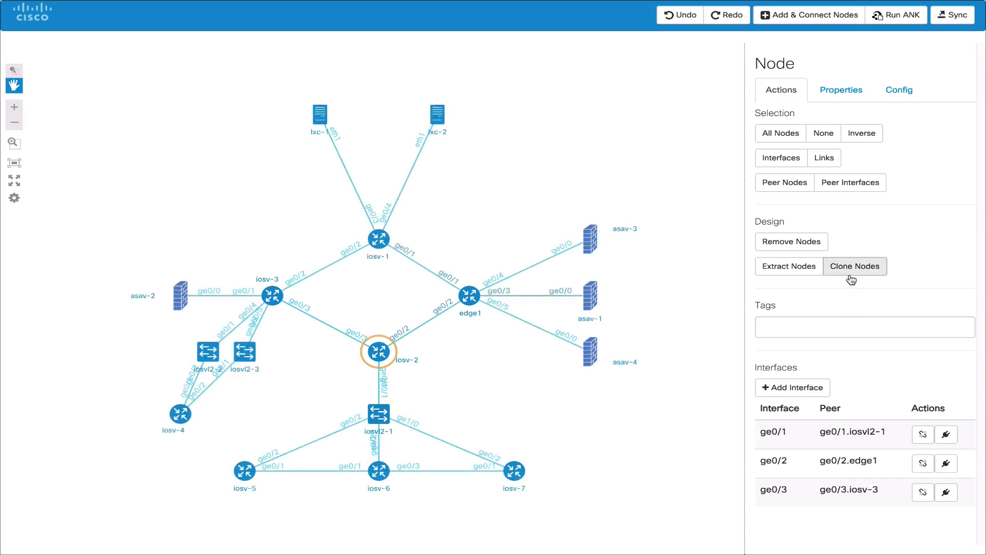
pyautogui.click(851, 278)
pyautogui.moveTo(380, 353)
pyautogui.mouseDown()
pyautogui.moveTo(443, 364)
pyautogui.moveTo(469, 352)
pyautogui.mouseUp()
pyautogui.click(544, 389)
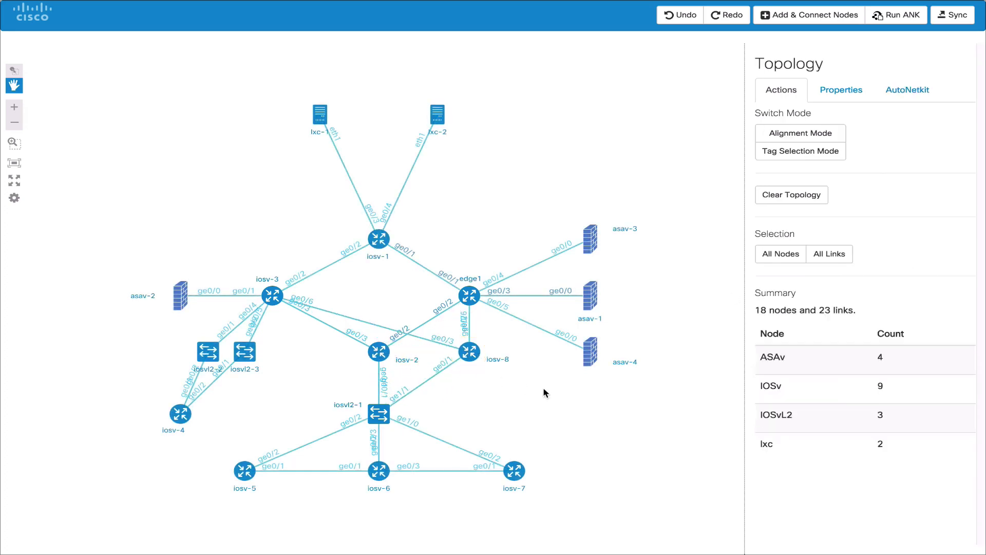
# Undo seven changes, stepping back past iosv-8, iosvl2-3 and the iosv-4 links.
pyautogui.click(688, 22)
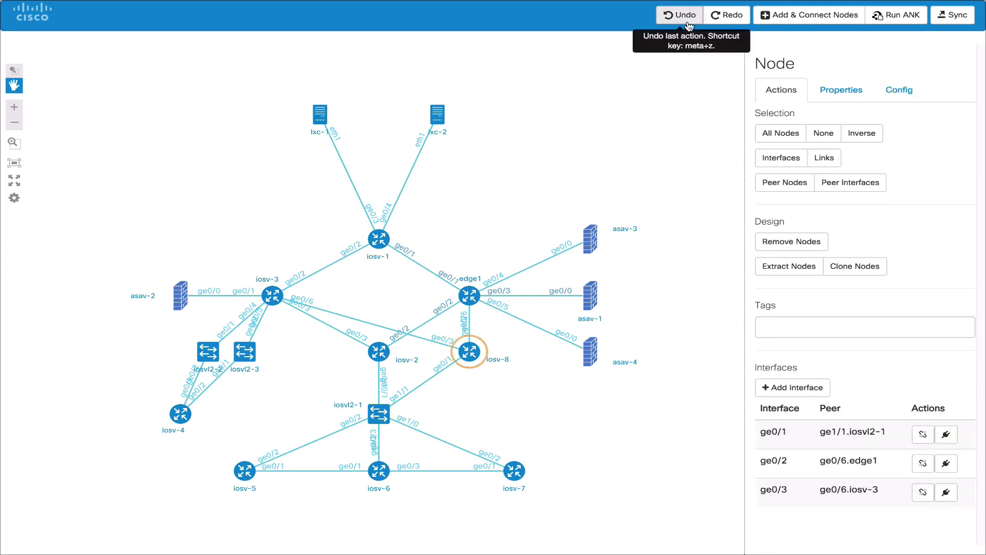
pyautogui.click(689, 25)
pyautogui.click(689, 25)
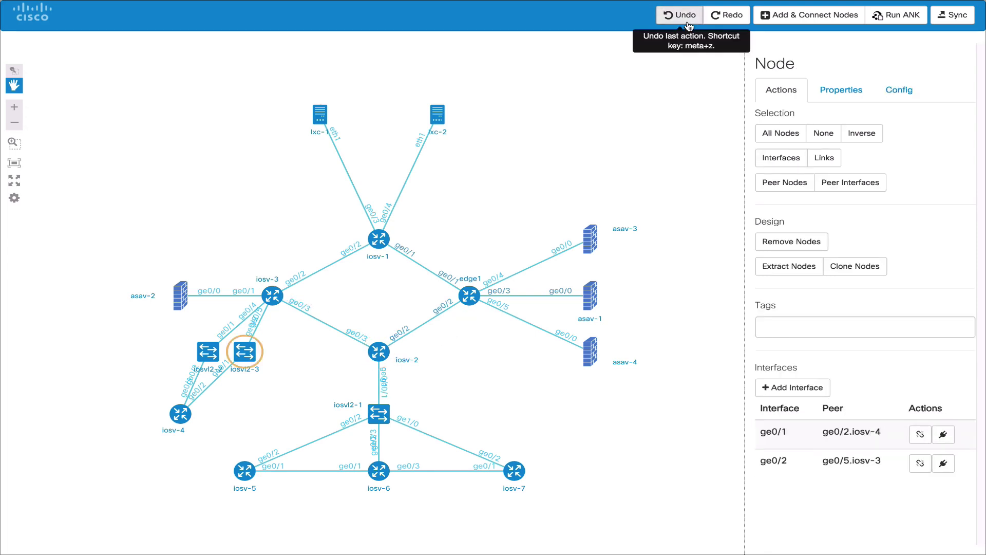
pyautogui.click(689, 25)
pyautogui.click(689, 24)
pyautogui.click(689, 24)
pyautogui.click(688, 25)
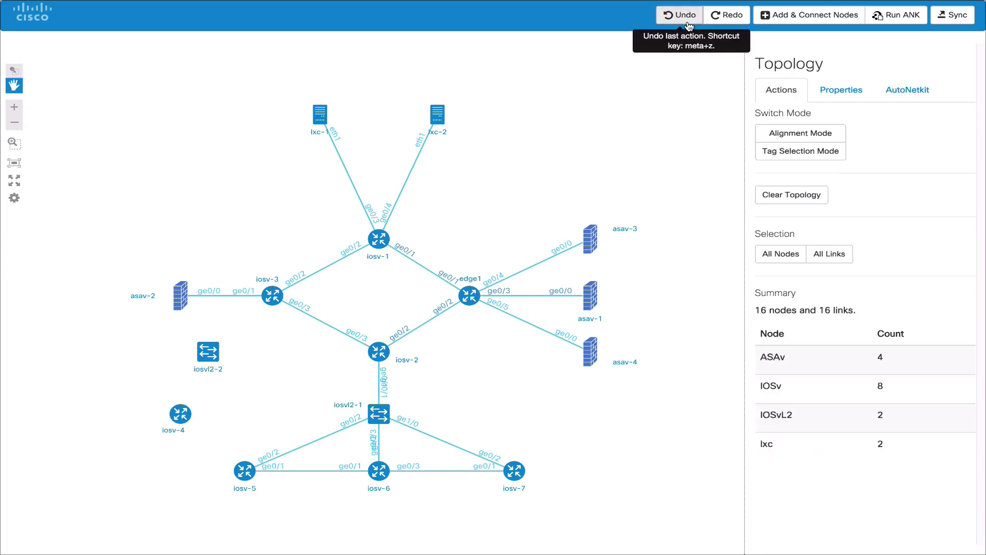
# Redo those changes, restoring the iosv-3 and iosv-4 links, iosvl2-3 and iosv-8.
pyautogui.click(726, 25)
pyautogui.click(727, 25)
pyautogui.click(727, 25)
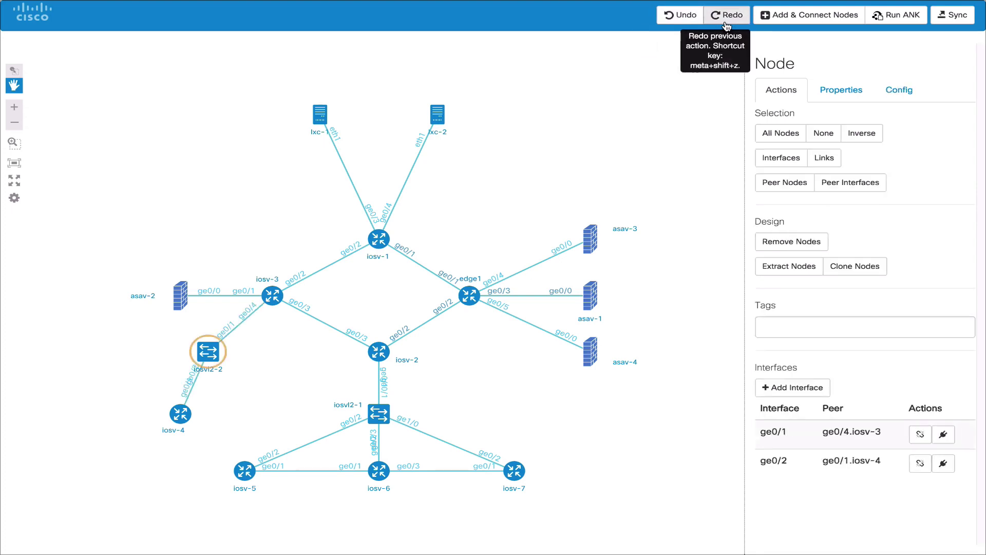
pyautogui.click(727, 24)
pyautogui.click(727, 24)
pyautogui.click(727, 25)
pyautogui.click(726, 25)
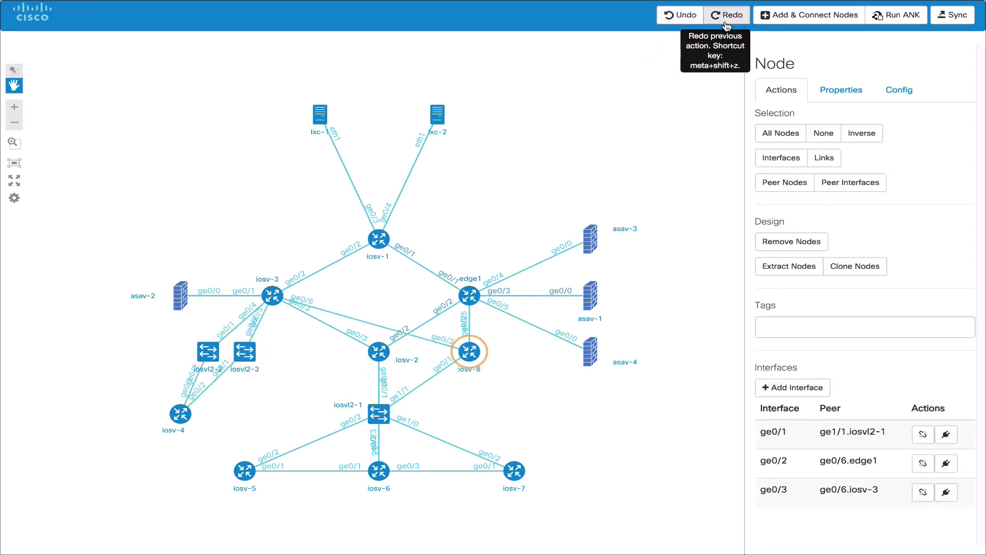
# Undo again, removing iosv-8, iosvl2-3, iosvl2-2 and iosv-4 to reach 14 nodes, 16 links.
pyautogui.click(683, 18)
pyautogui.click(683, 18)
pyautogui.click(683, 18)
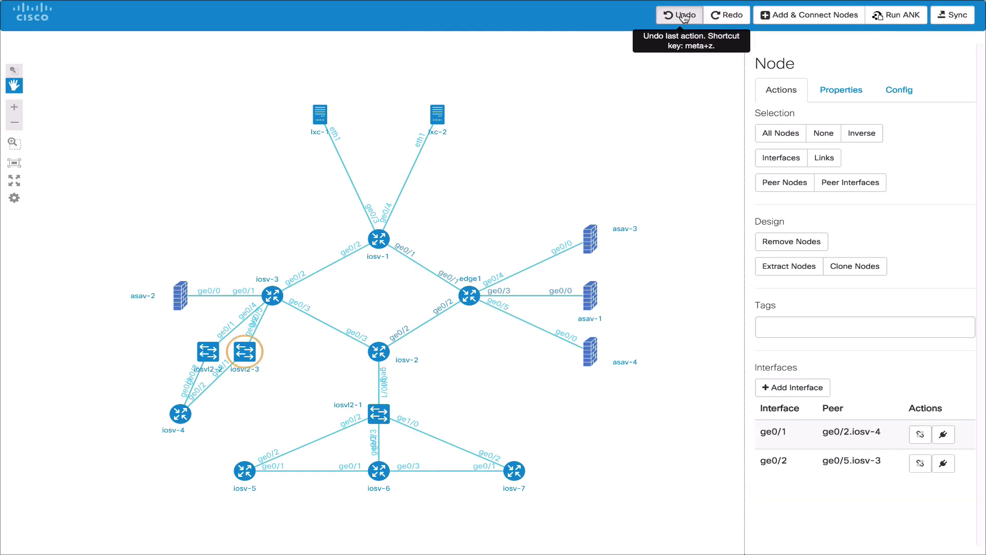
pyautogui.click(683, 18)
pyautogui.click(683, 18)
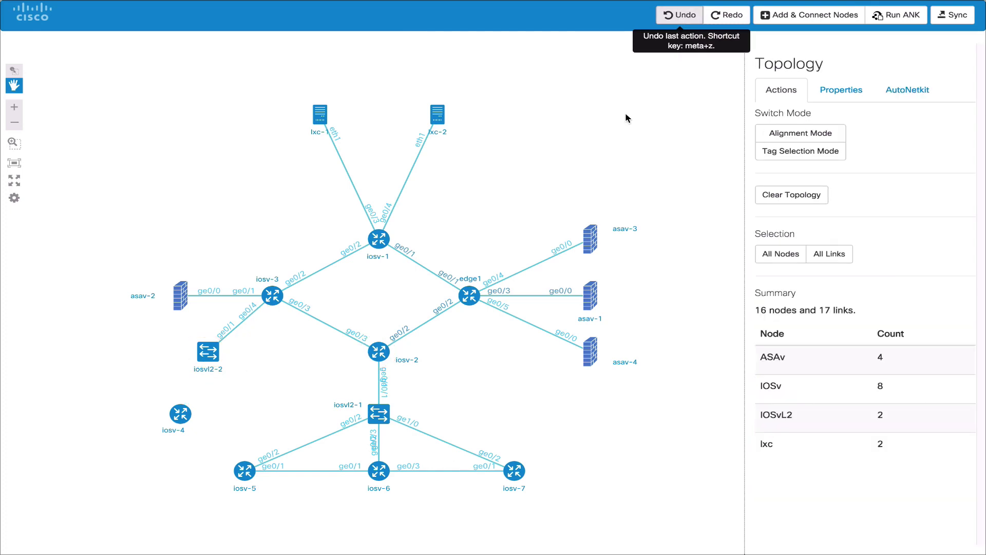
pyautogui.press('super+z')
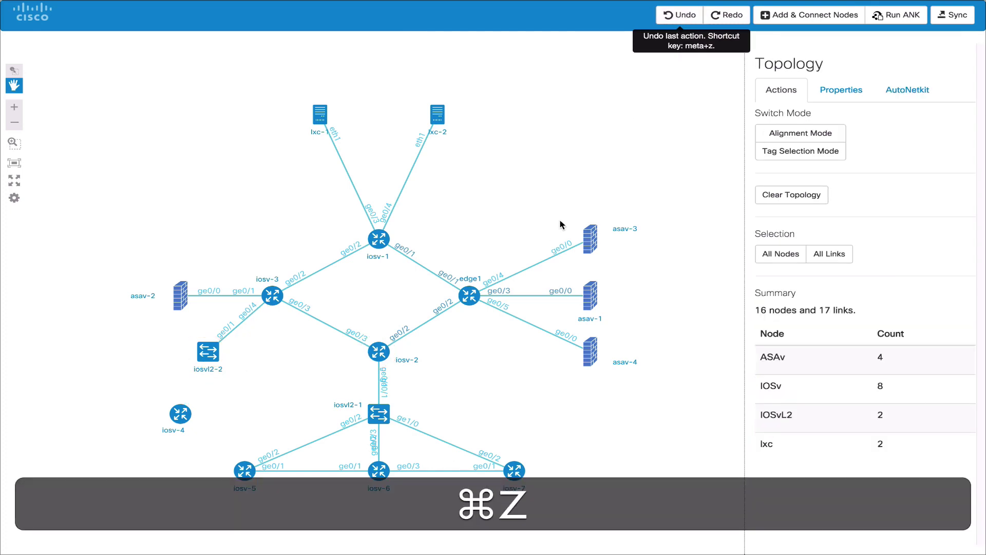
pyautogui.press('super+z')
pyautogui.press('super+z')
pyautogui.press('super+z')
pyautogui.press('shift+super+z')
pyautogui.press('shift+super+z')
pyautogui.press('shift+super+z')
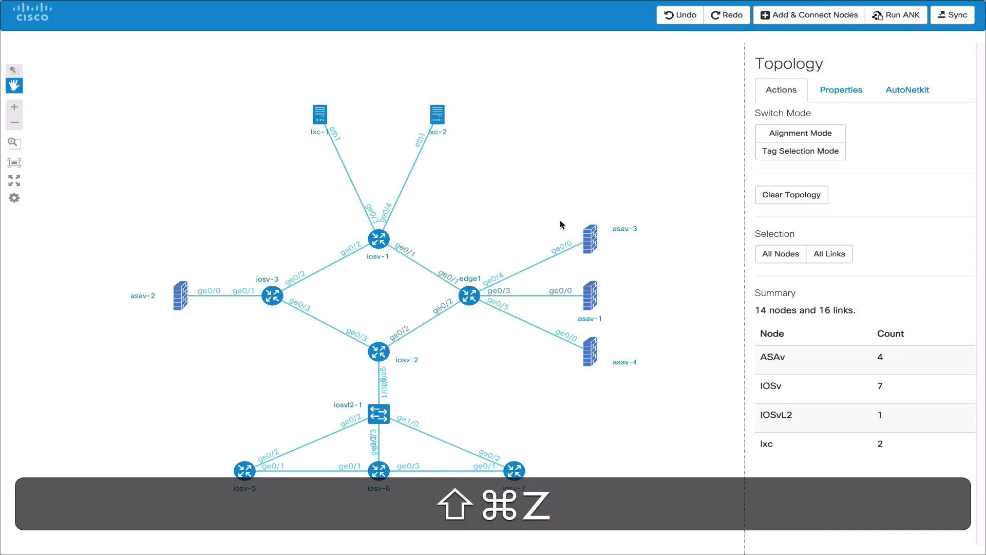
pyautogui.press('super+z')
pyautogui.press('super+z')
pyautogui.press('super+z')
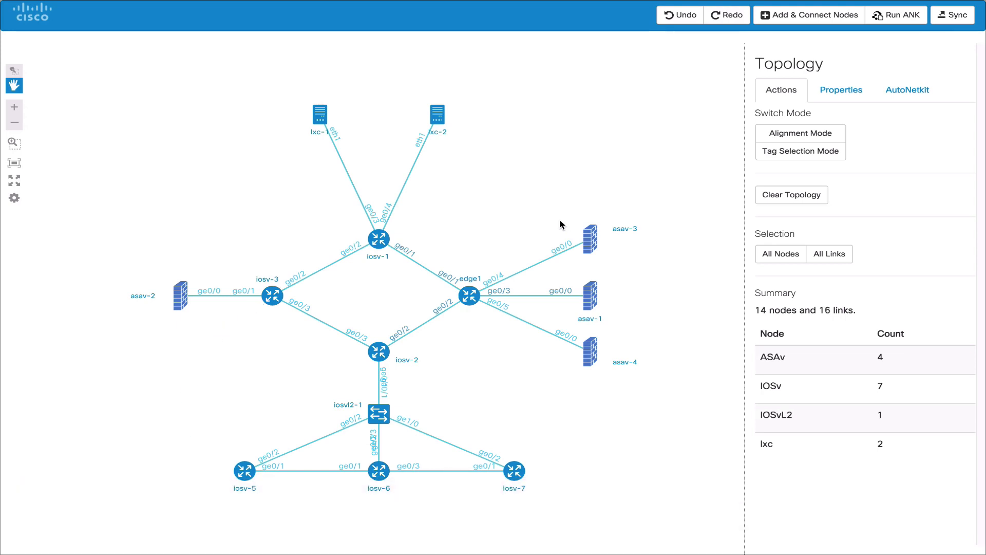
# Set the topology's IP address family to dual_stack and run AutoNetkit.
pyautogui.press('shift+super')
pyautogui.click(863, 92)
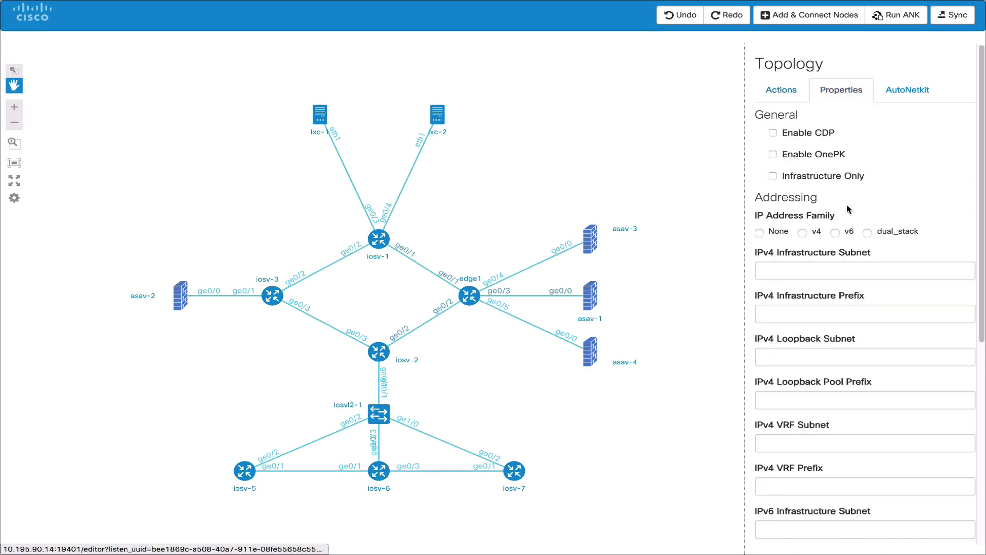
pyautogui.click(868, 232)
pyautogui.click(897, 15)
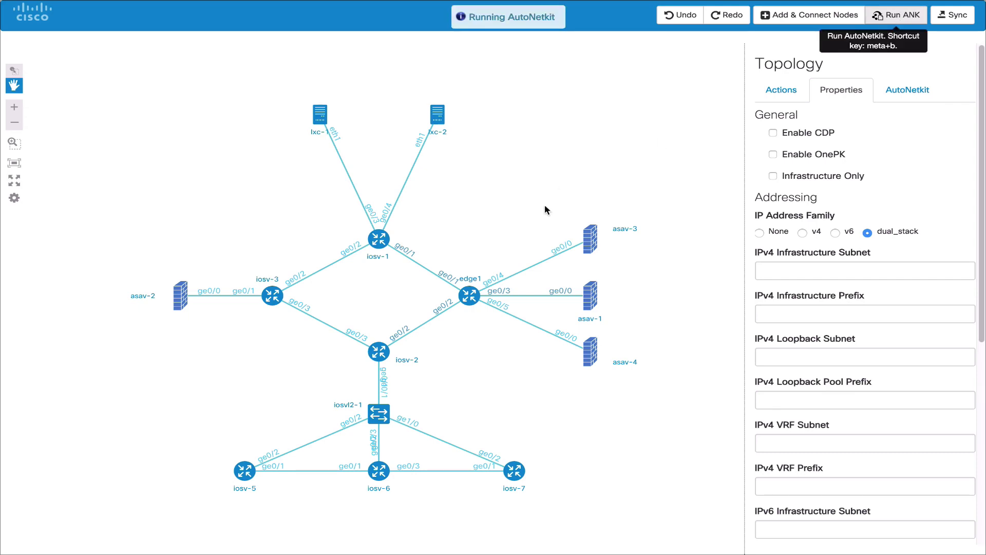
# Review iosv-2's generated IOS configuration.
pyautogui.click(384, 352)
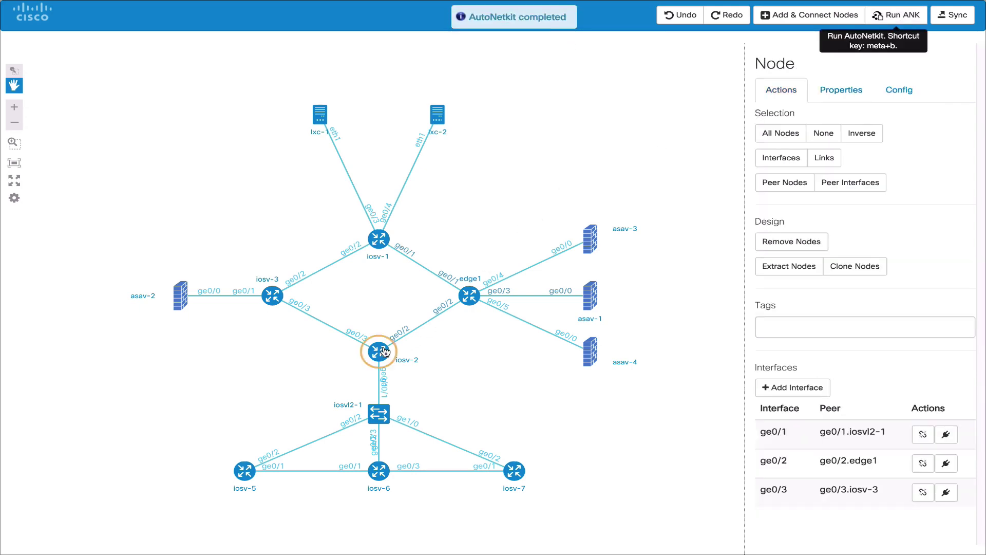
pyautogui.click(903, 92)
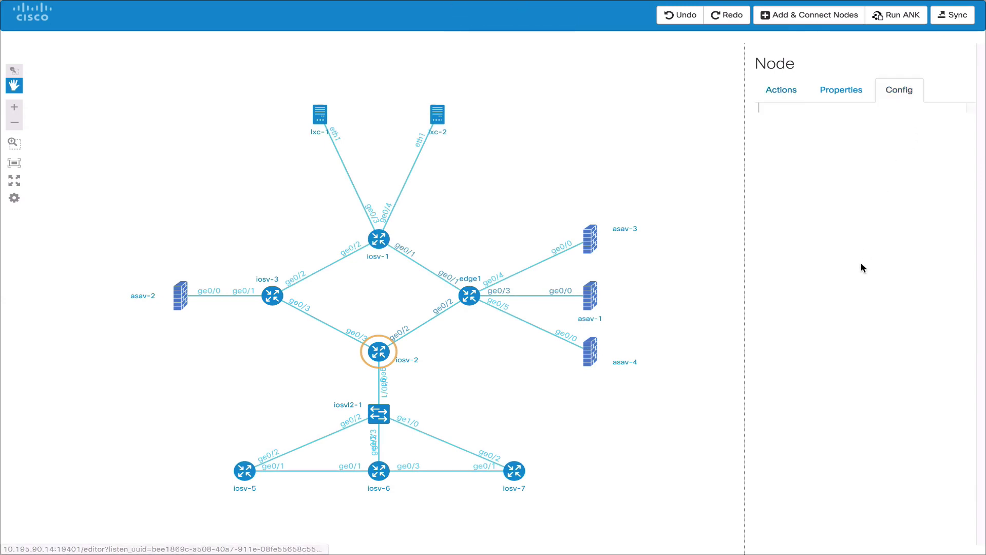
pyautogui.click(380, 351)
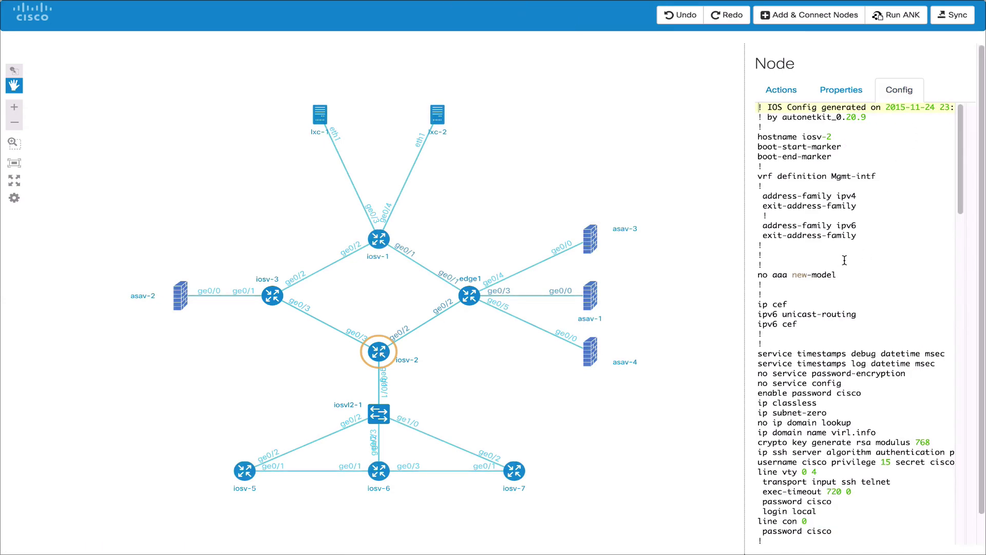
pyautogui.scroll(-20, 845, 260)
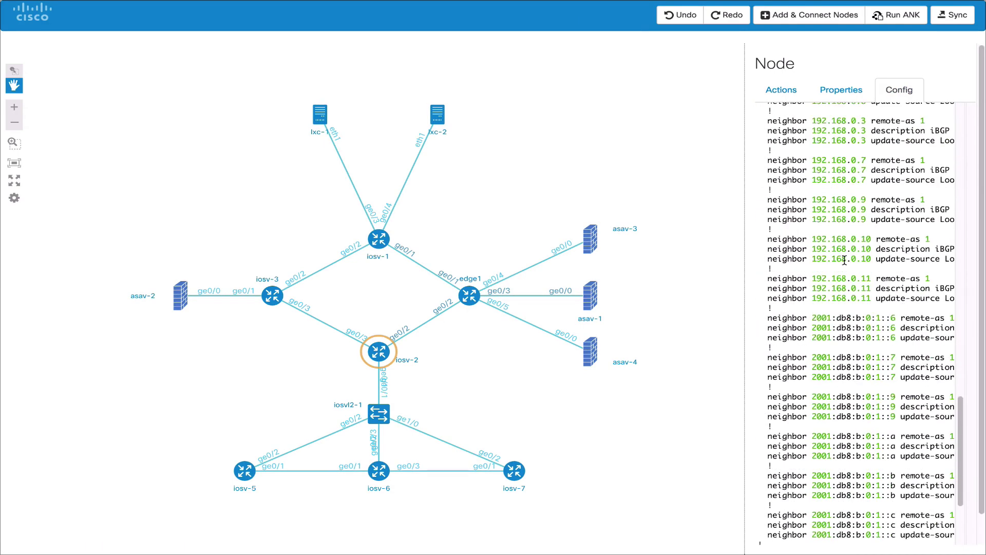
pyautogui.scroll(20, 844, 260)
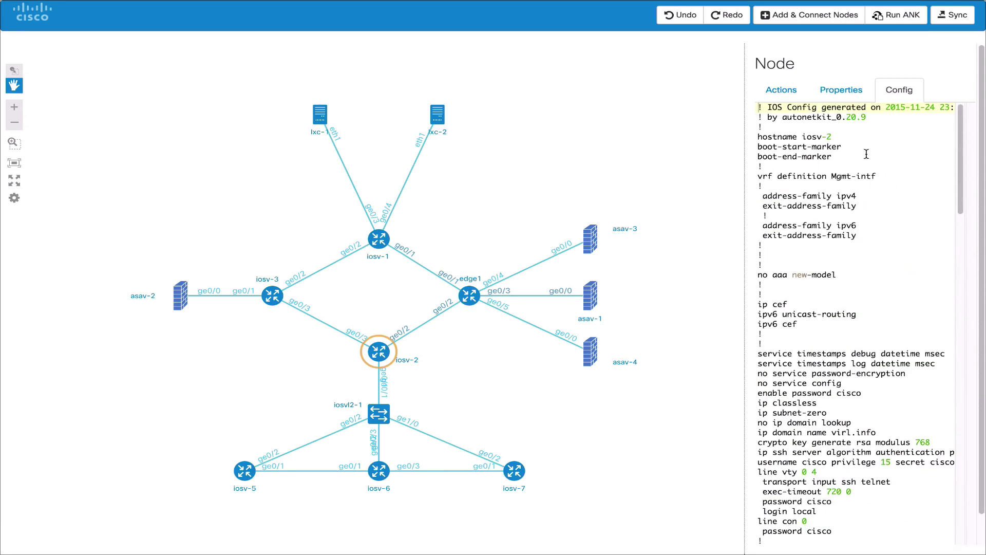
# Return to the topology-wide settings and rerun AutoNetkit.
pyautogui.click(722, 130)
pyautogui.scroll(-6, 852, 262)
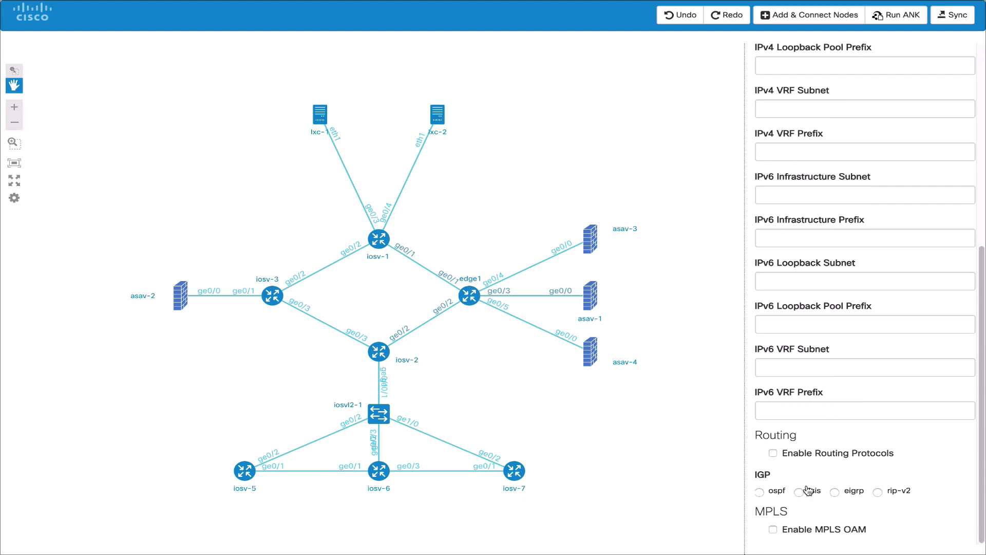
pyautogui.scroll(8, 853, 370)
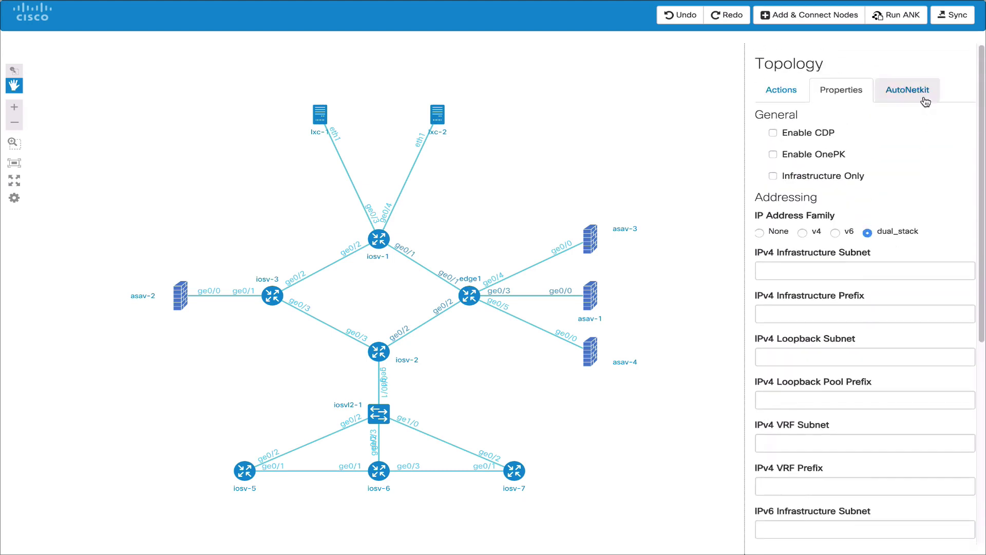
pyautogui.click(898, 16)
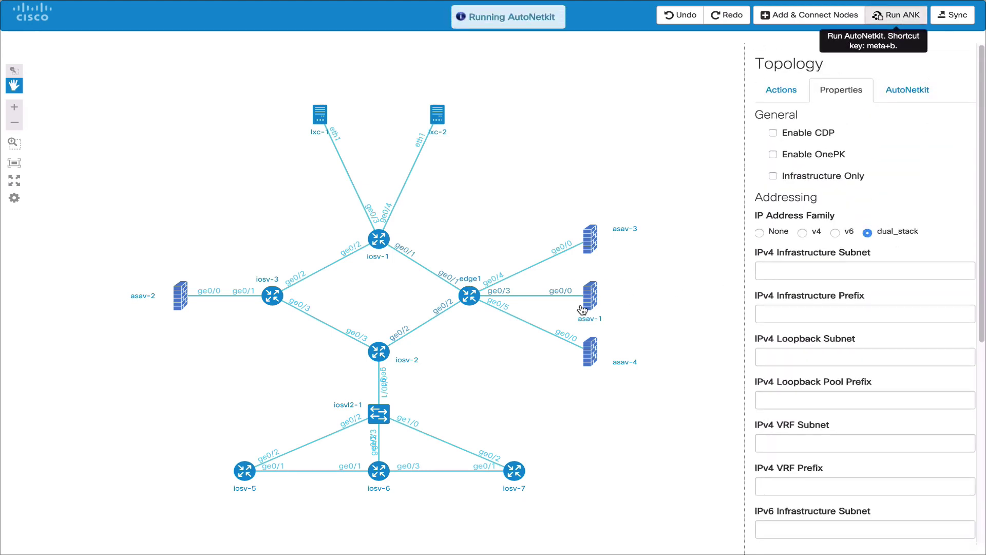
# Review iosv-1's generated configuration with its 192.168.0.3 address.
pyautogui.click(384, 239)
pyautogui.scroll(-10, 888, 271)
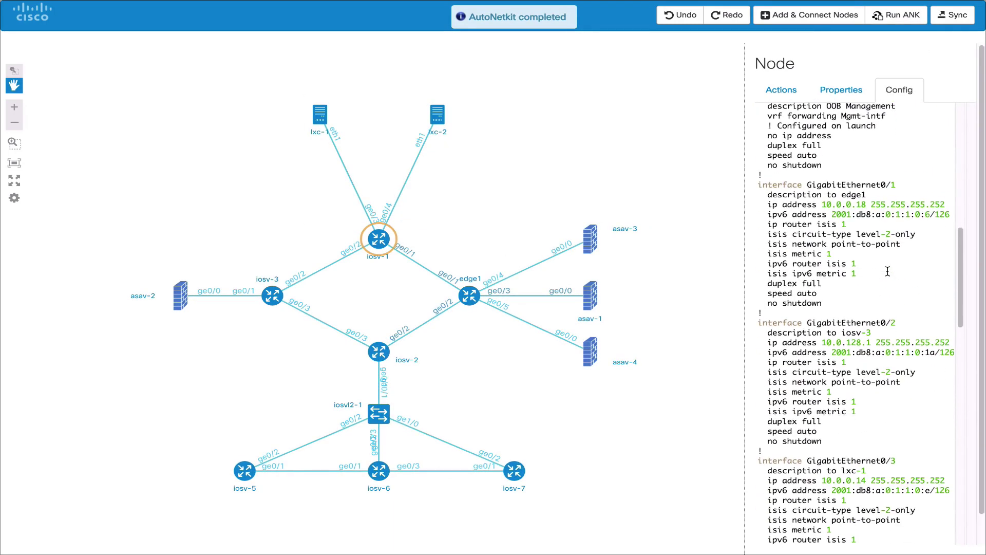
pyautogui.scroll(10, 888, 271)
pyautogui.click(661, 265)
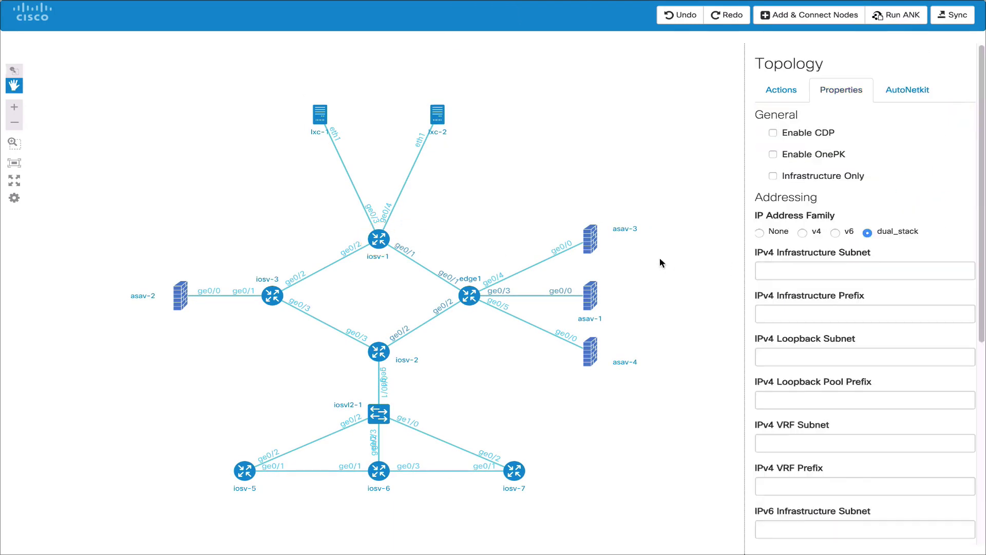
# Scroll through the AutoNetkit run log and run AutoNetkit once more.
pyautogui.click(922, 89)
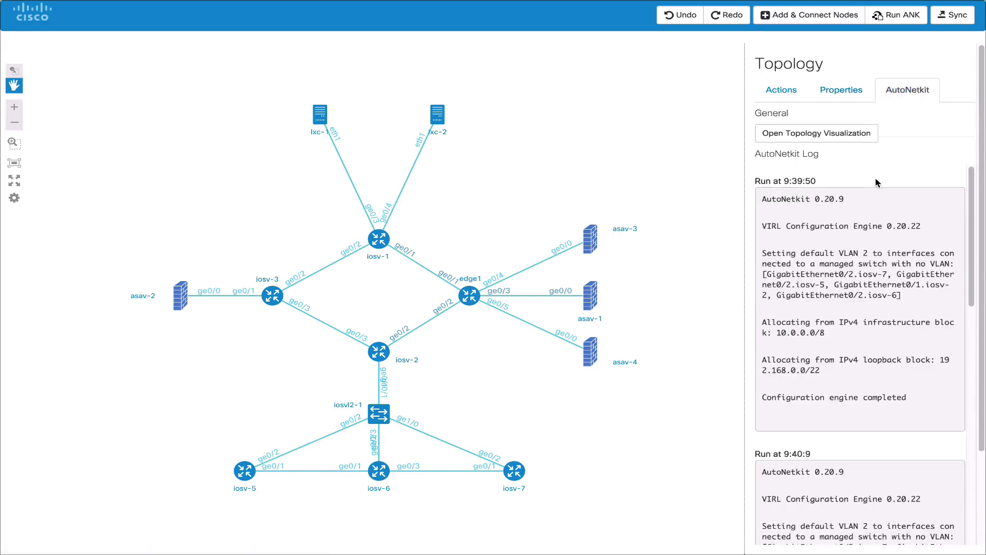
pyautogui.scroll(-15, 877, 182)
pyautogui.scroll(-5, 876, 183)
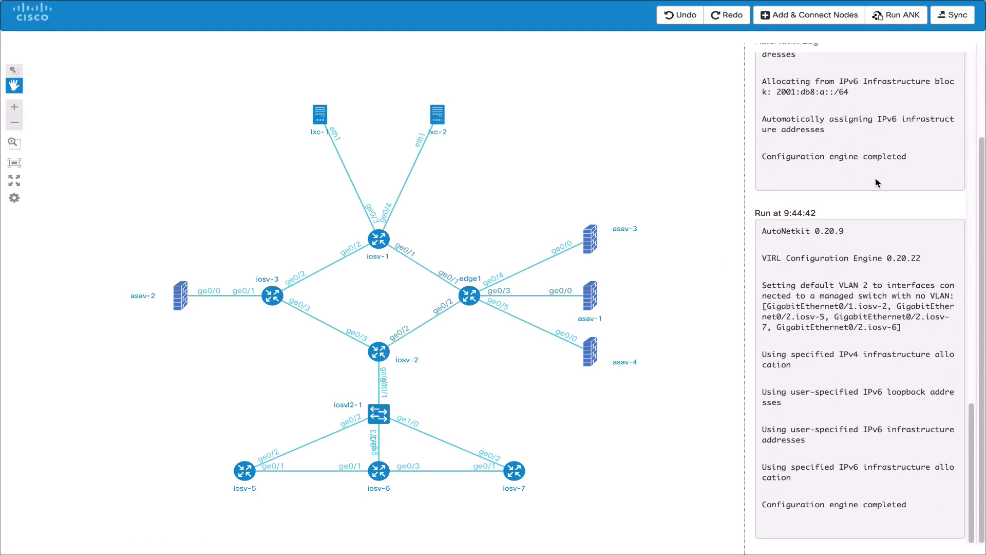
pyautogui.scroll(20, 858, 331)
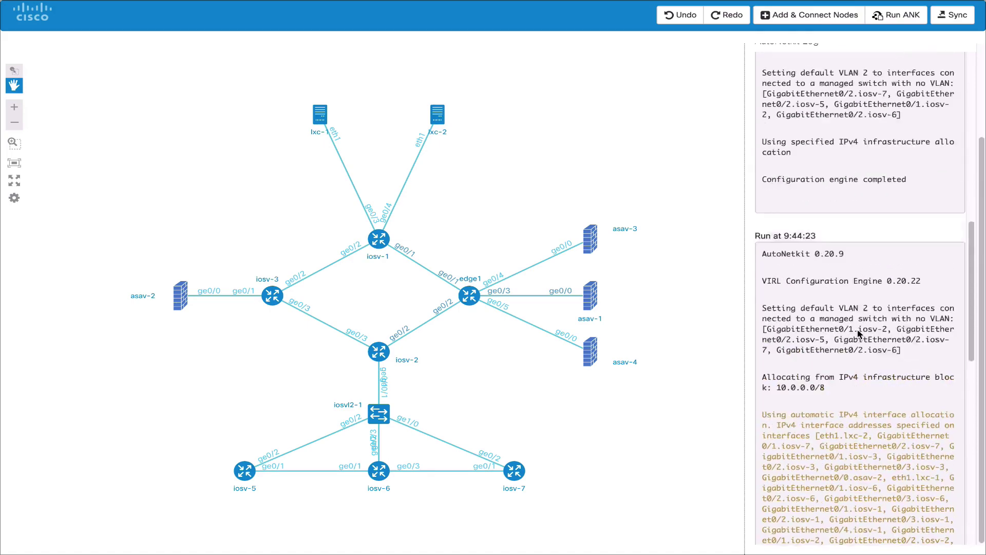
pyautogui.scroll(-20, 858, 334)
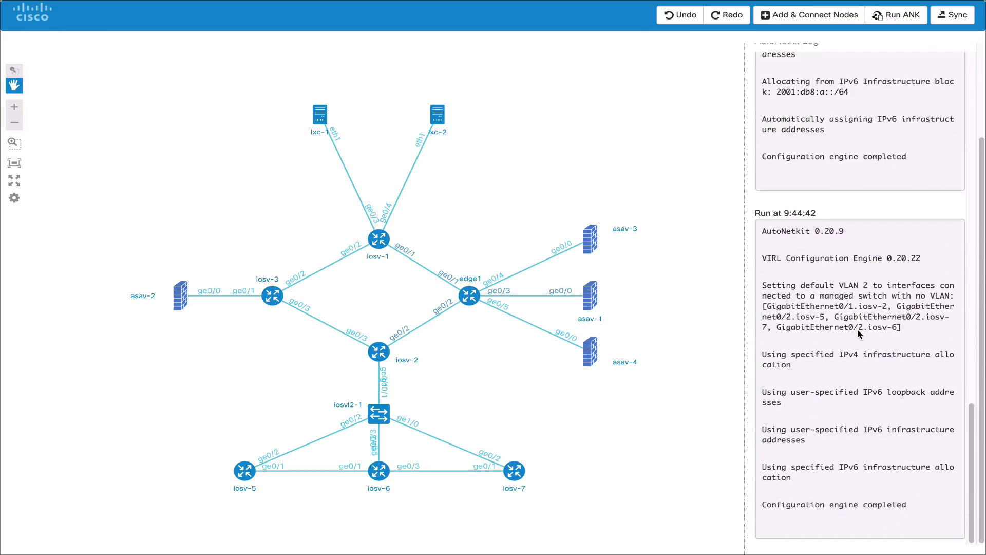
pyautogui.click(898, 15)
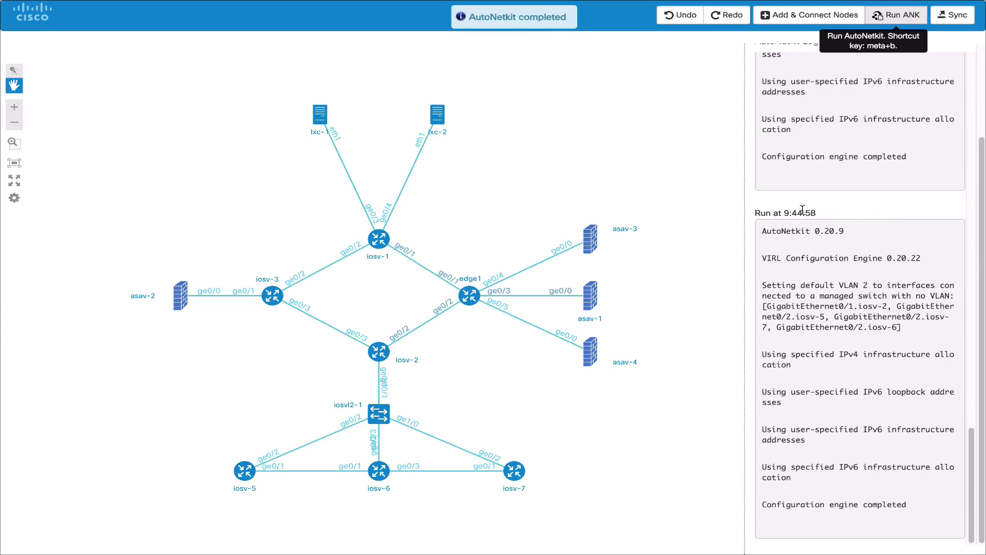
pyautogui.scroll(15, 852, 165)
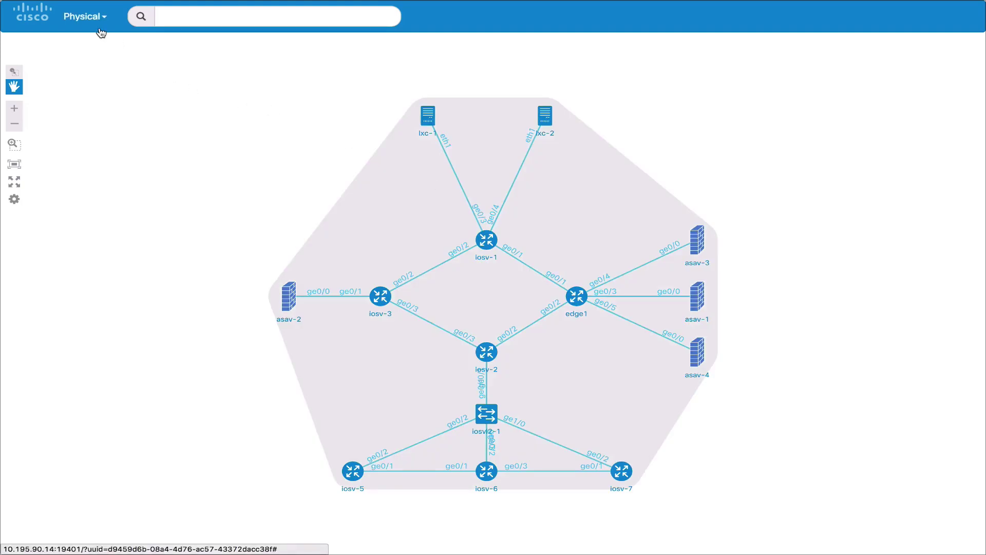
# Step through the Layer 2, IPv4 Addressing, IS-IS and iBGP v4 views, then close the visualization.
pyautogui.click(102, 32)
pyautogui.click(110, 104)
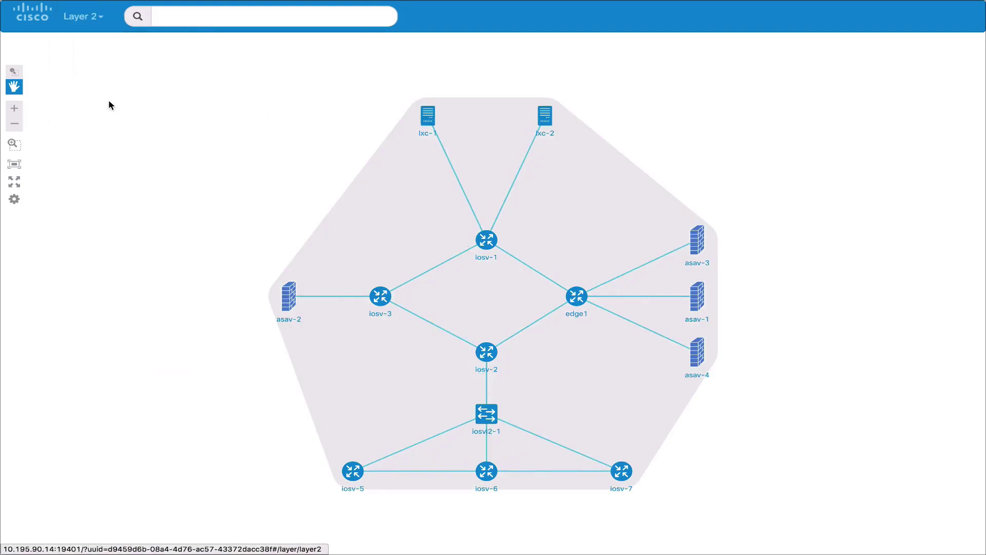
pyautogui.click(67, 27)
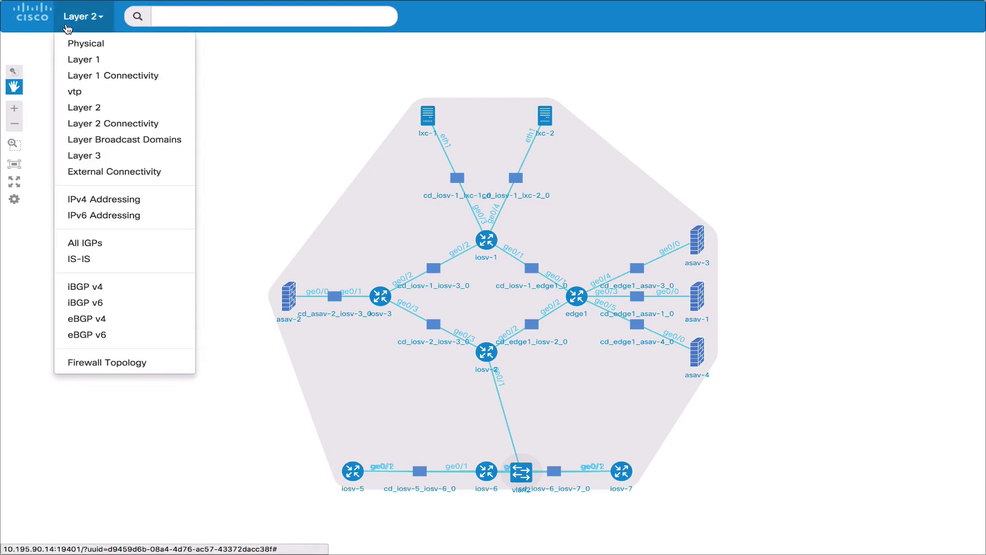
pyautogui.click(88, 200)
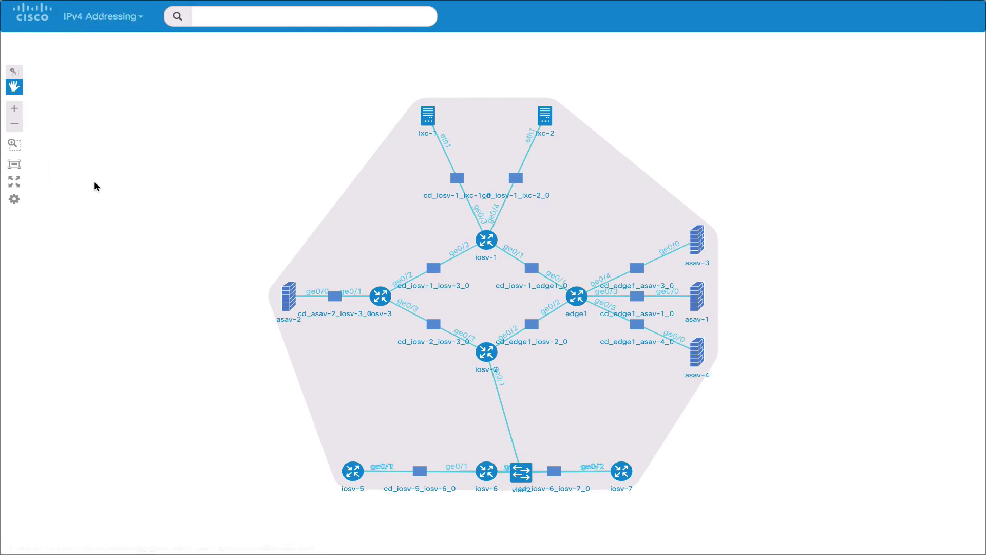
pyautogui.click(100, 26)
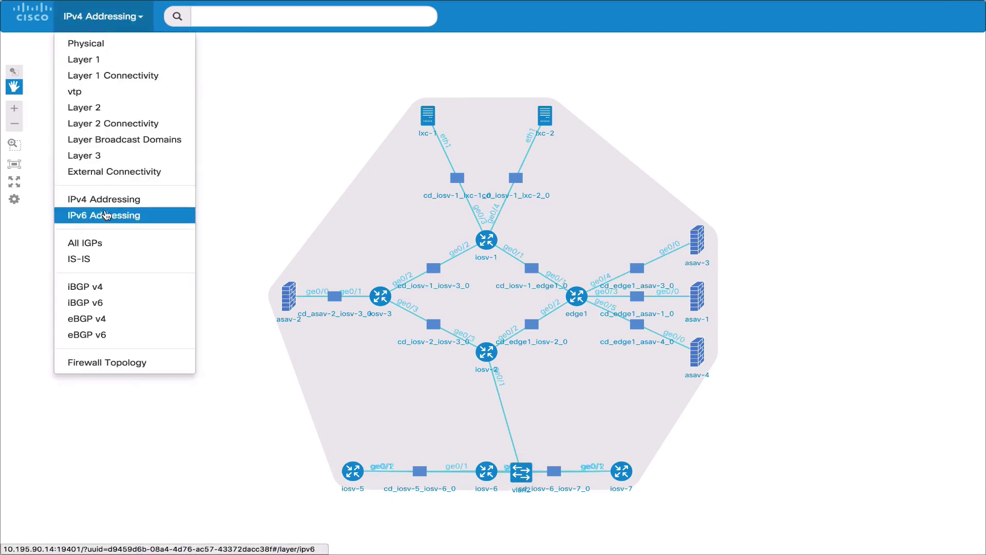
pyautogui.click(109, 258)
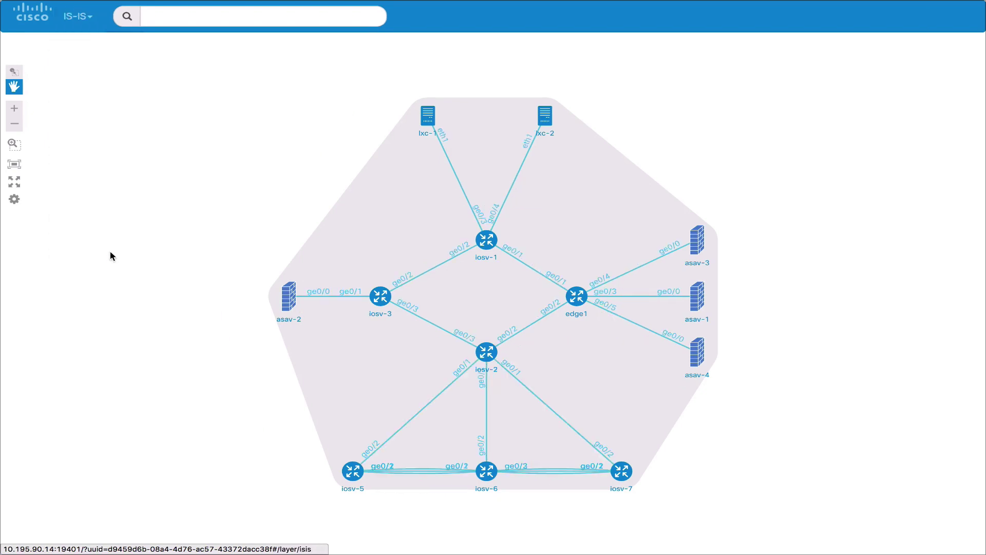
pyautogui.click(101, 29)
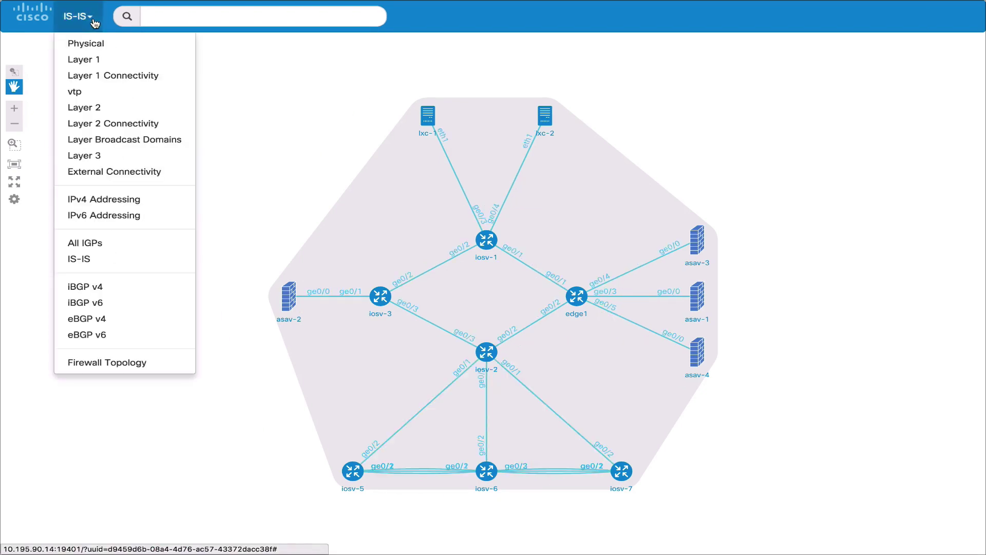
pyautogui.click(104, 293)
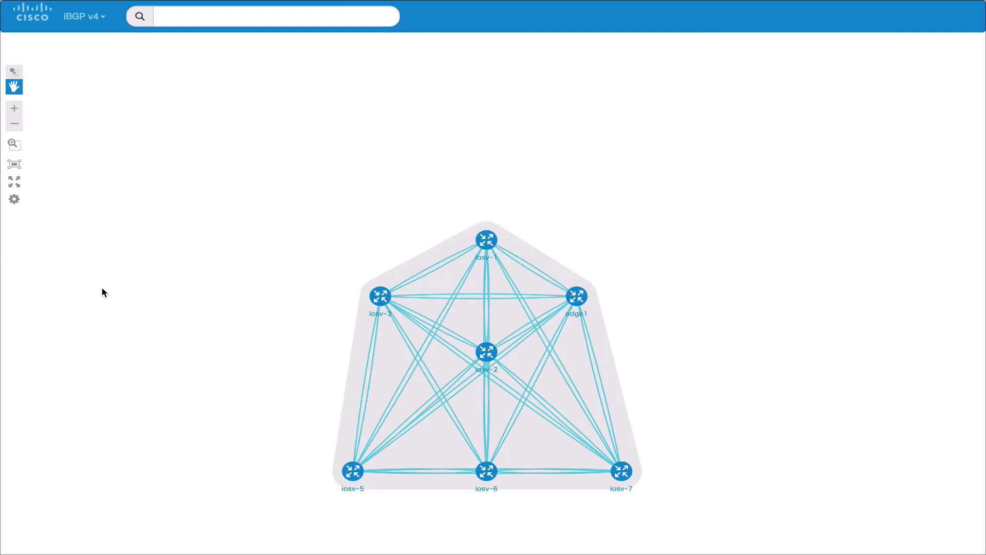
pyautogui.press('super+w')
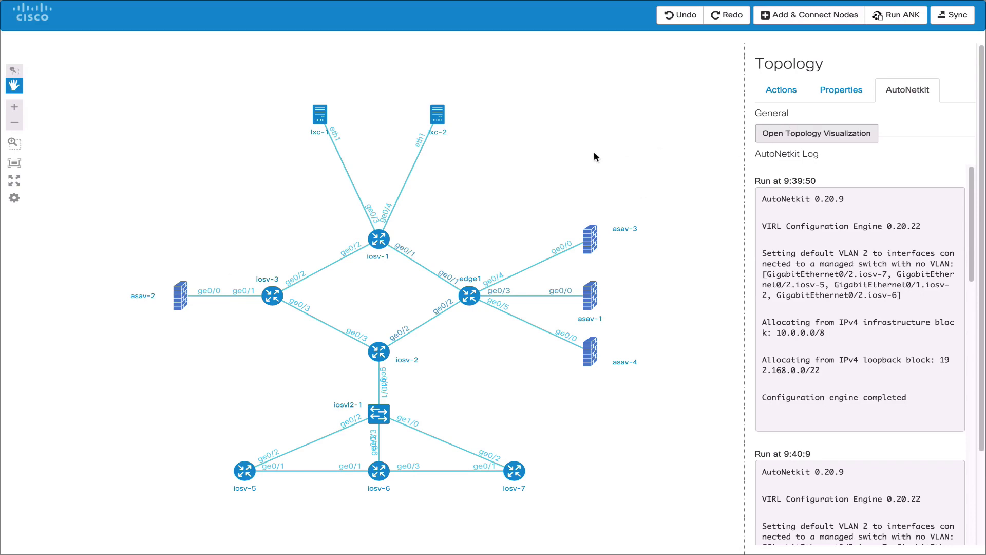
# Select routers iosv-1, iosv-2, iosv-3, edge1, iosv-5, iosv-6 and iosv-7 together.
pyautogui.click(816, 100)
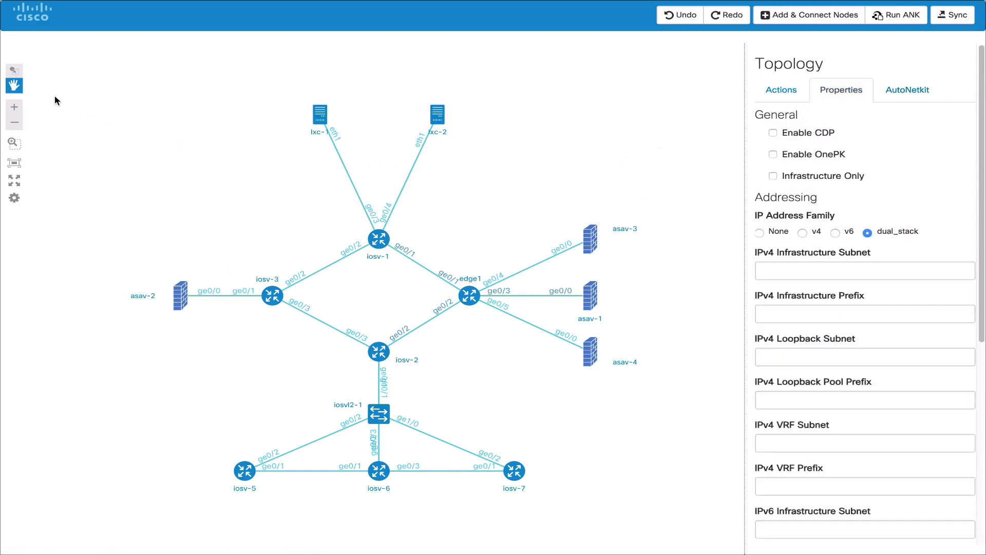
pyautogui.click(16, 71)
pyautogui.moveTo(214, 227); pyautogui.dragTo(512, 378)
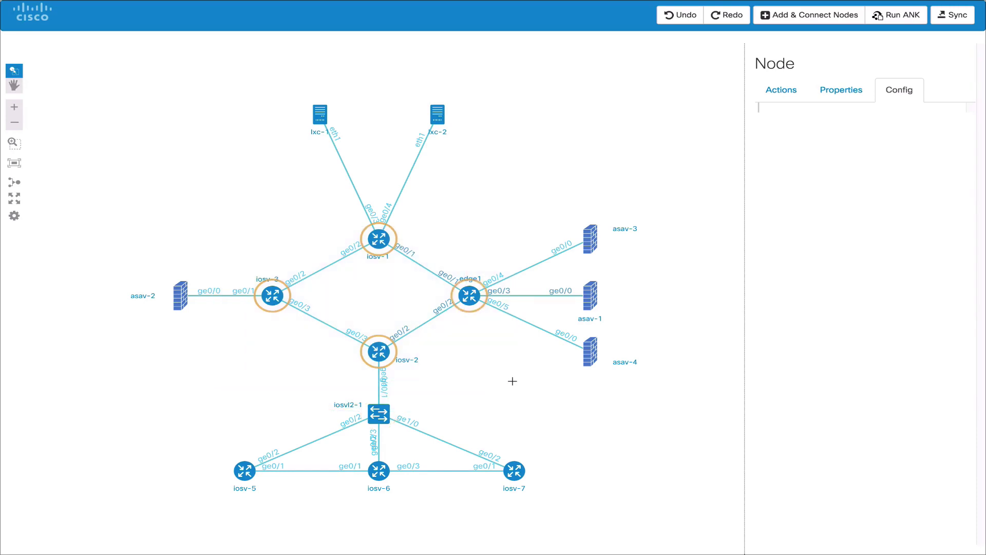
pyautogui.moveTo(581, 514); pyautogui.dragTo(222, 450)
# Make the selected routers iBGP route reflector clients with cluster name 'cliu'.
pyautogui.click(842, 88)
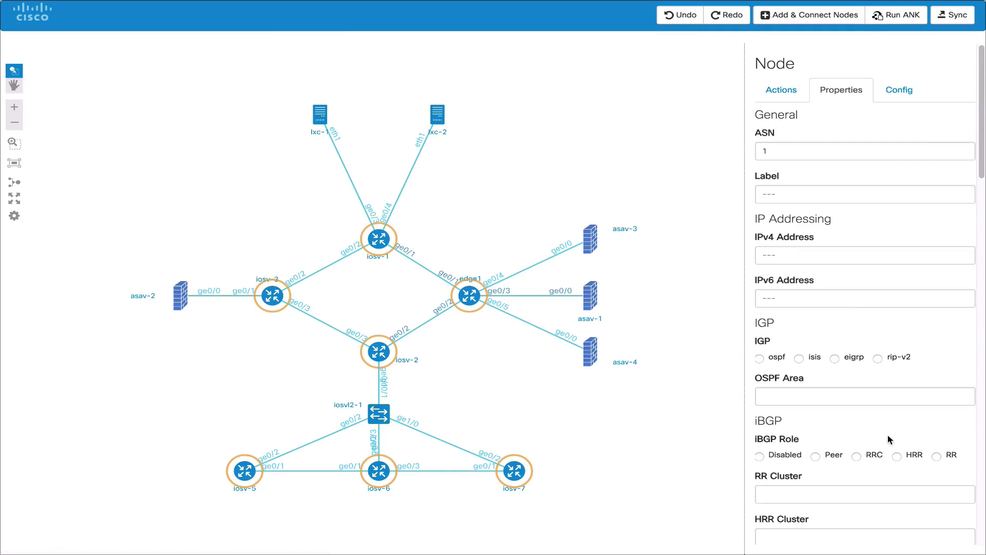
pyautogui.click(870, 458)
pyautogui.click(816, 496)
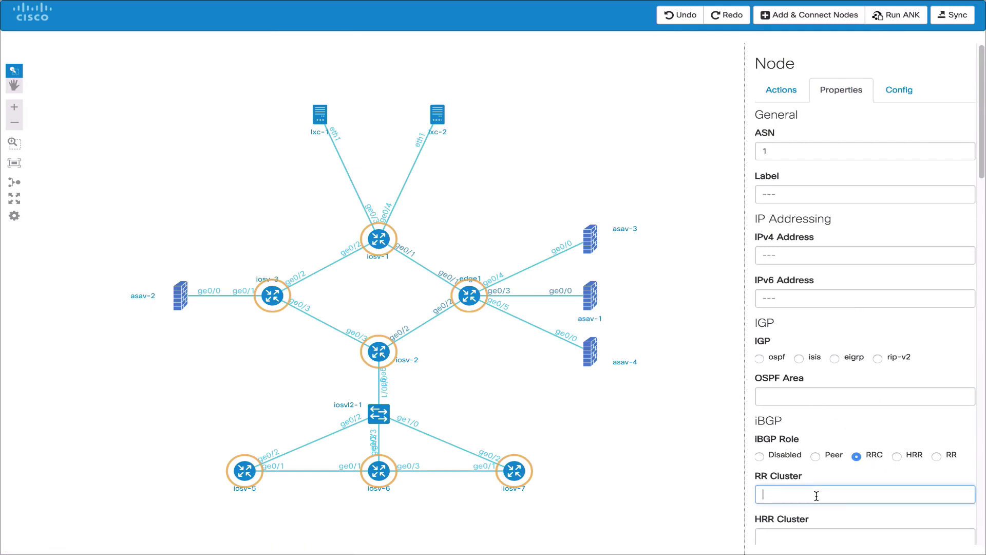
pyautogui.write('cliu')
pyautogui.click(667, 459)
# Set iosv-2's iBGP role to RR and regenerate configurations with AutoNetkit.
pyautogui.click(378, 353)
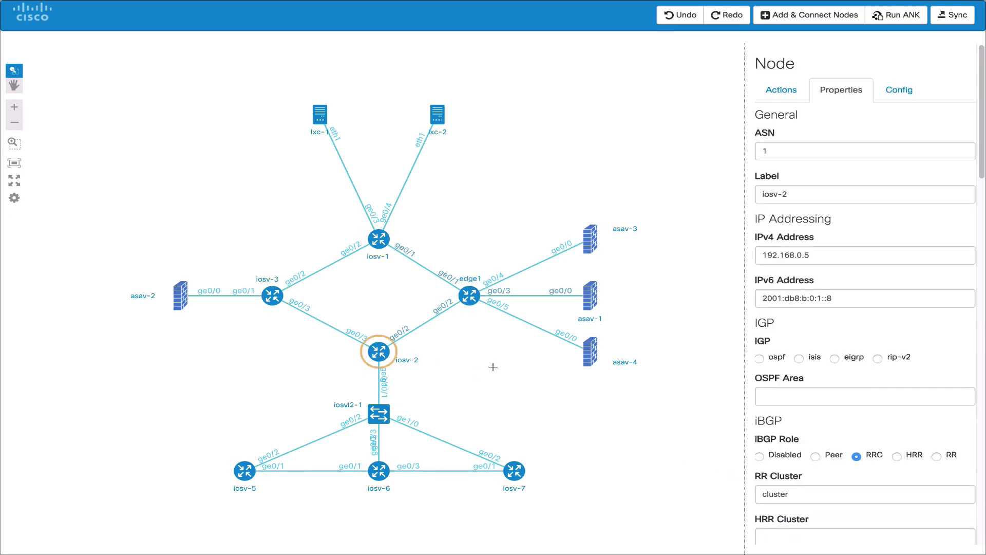
pyautogui.click(936, 456)
pyautogui.click(604, 154)
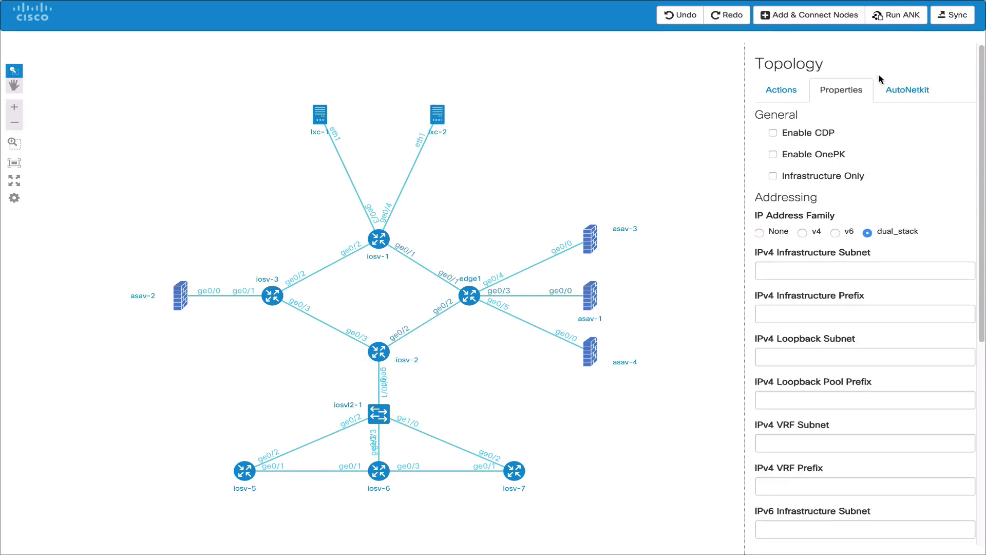
pyautogui.click(881, 20)
# Split iosv-1's lxc-2 link with an unmanaged switch and its lxc-1 link with an IOSvL2 switch.
pyautogui.click(786, 91)
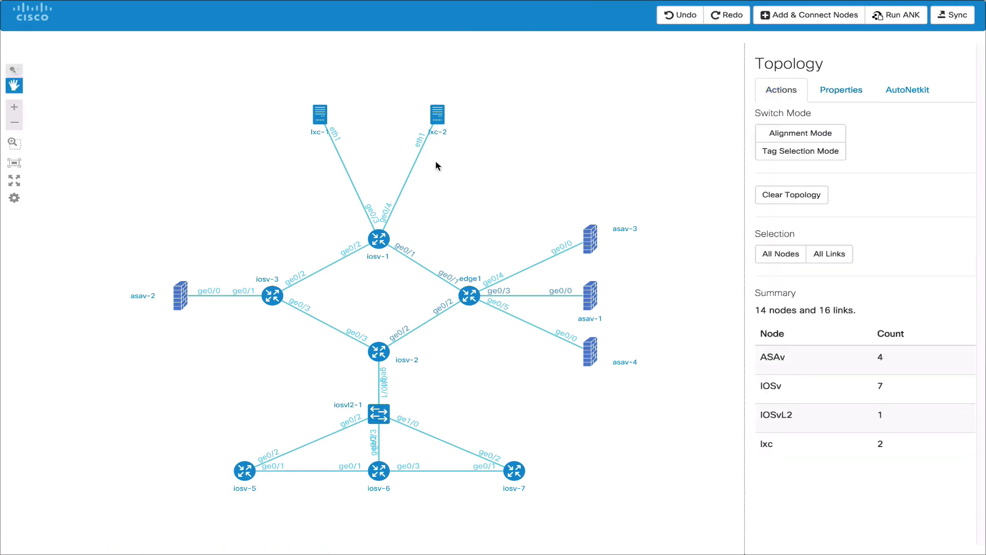
pyautogui.click(412, 169)
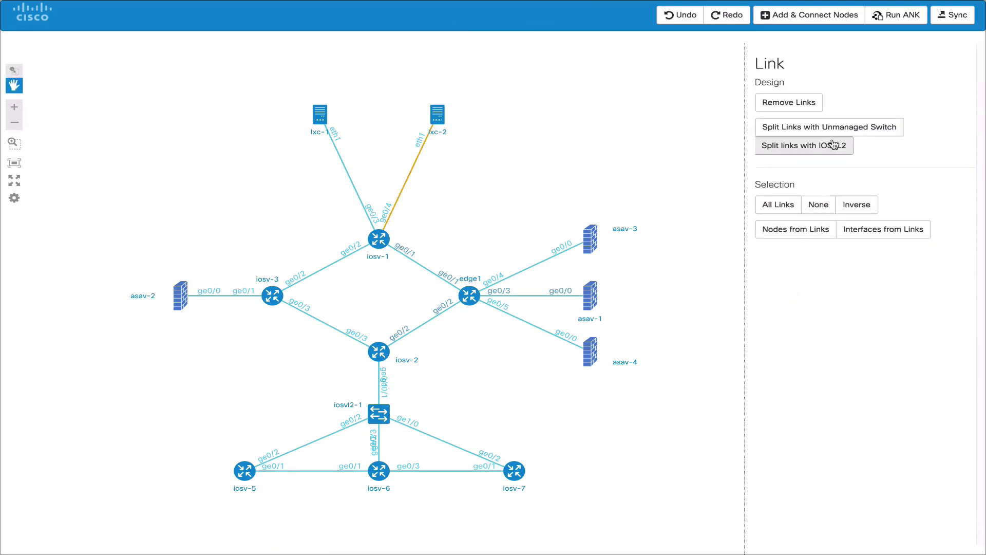
pyautogui.click(831, 128)
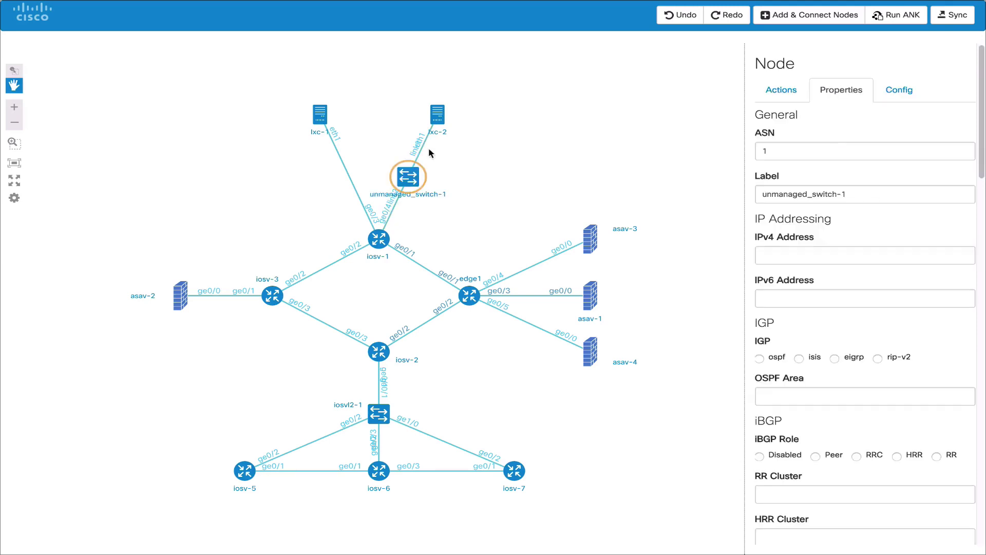
pyautogui.click(343, 163)
pyautogui.click(776, 148)
pyautogui.click(628, 165)
# Move unmanaged_switch-1 right and iosvl2-2 left, then rerun AutoNetkit.
pyautogui.moveTo(409, 177); pyautogui.dragTo(514, 177)
pyautogui.moveTo(353, 180); pyautogui.dragTo(243, 176)
pyautogui.click(698, 92)
pyautogui.click(896, 15)
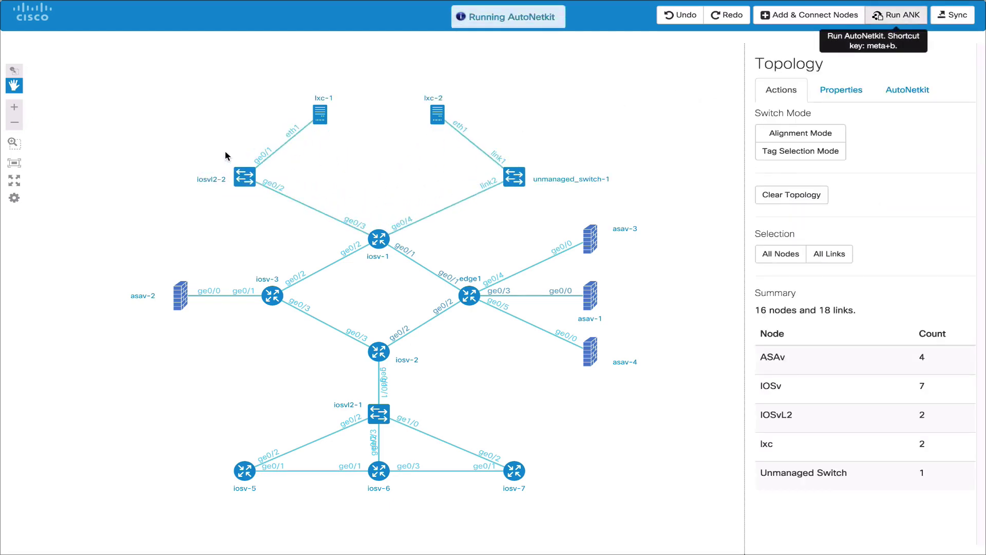
# Review switch iosvl2-2's generated IOSvL2 configuration.
pyautogui.click(252, 177)
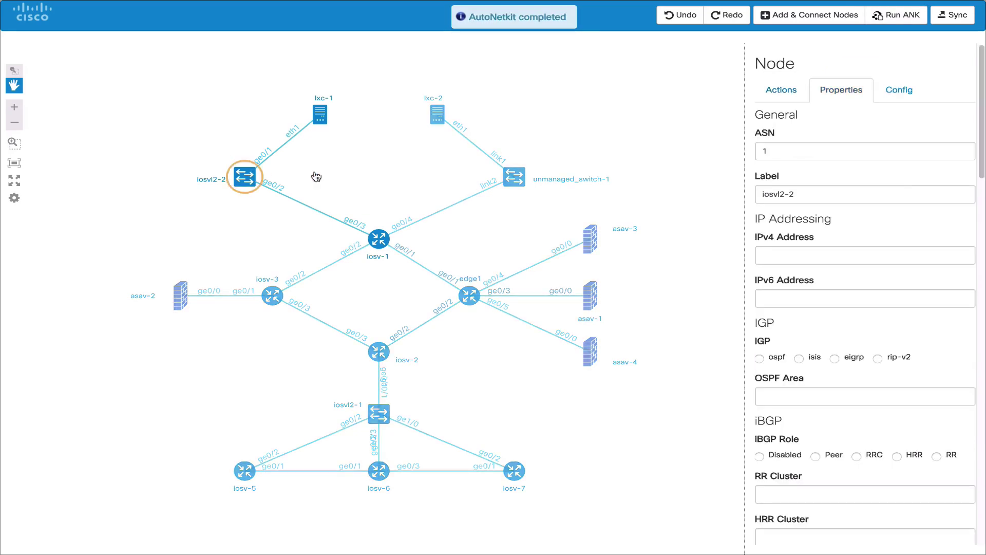
pyautogui.click(902, 94)
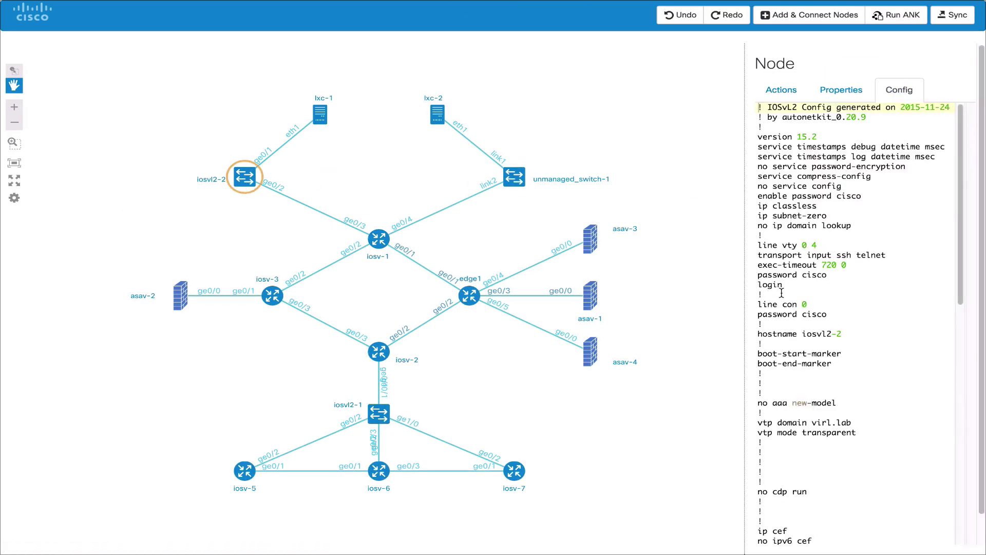
pyautogui.scroll(-5, 782, 293)
pyautogui.scroll(-5, 782, 293)
pyautogui.scroll(10, 782, 293)
# Undo six changes, removing iosvl2-2 and unmanaged_switch-1 from iosv-1's links.
pyautogui.click(381, 130)
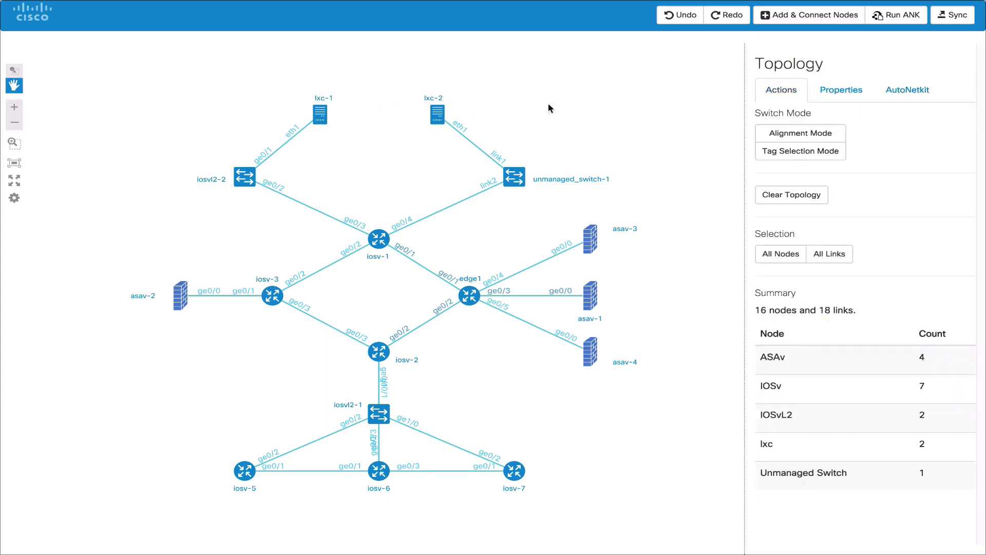
pyautogui.click(674, 19)
pyautogui.click(675, 18)
pyautogui.click(675, 19)
pyautogui.click(675, 18)
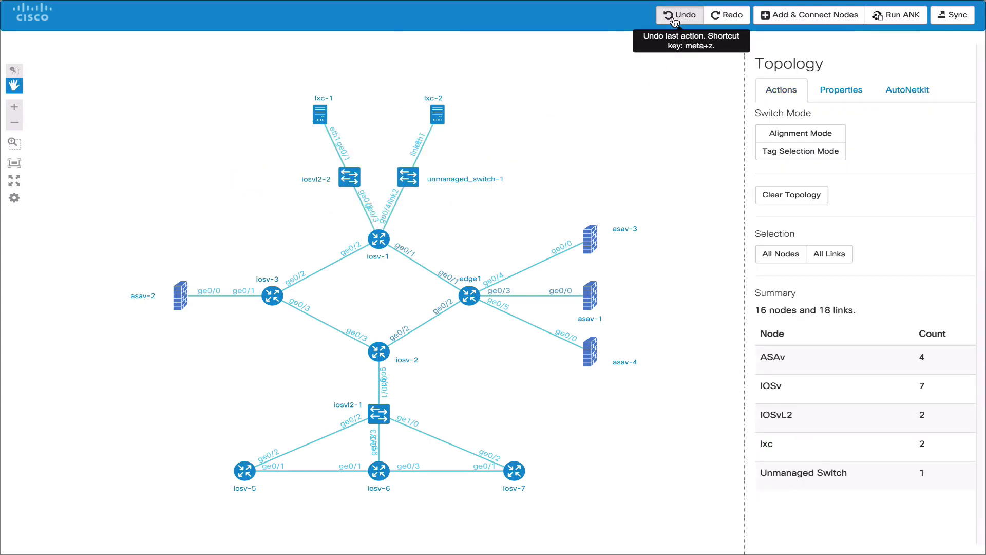
pyautogui.click(674, 18)
pyautogui.click(674, 19)
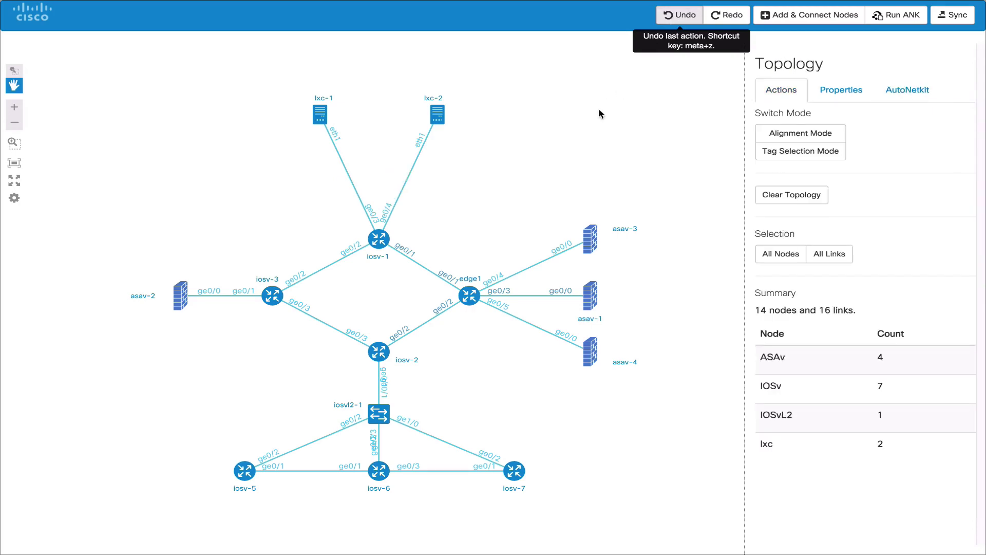
# Split all four of iosv-1's links with IOSvL2 switches and clone the new switches.
pyautogui.click(383, 243)
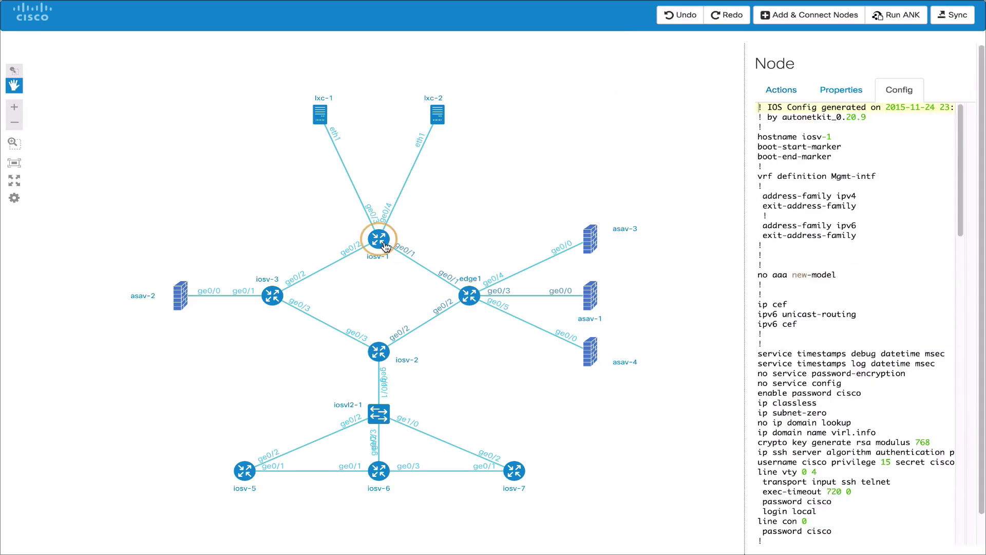
pyautogui.click(781, 89)
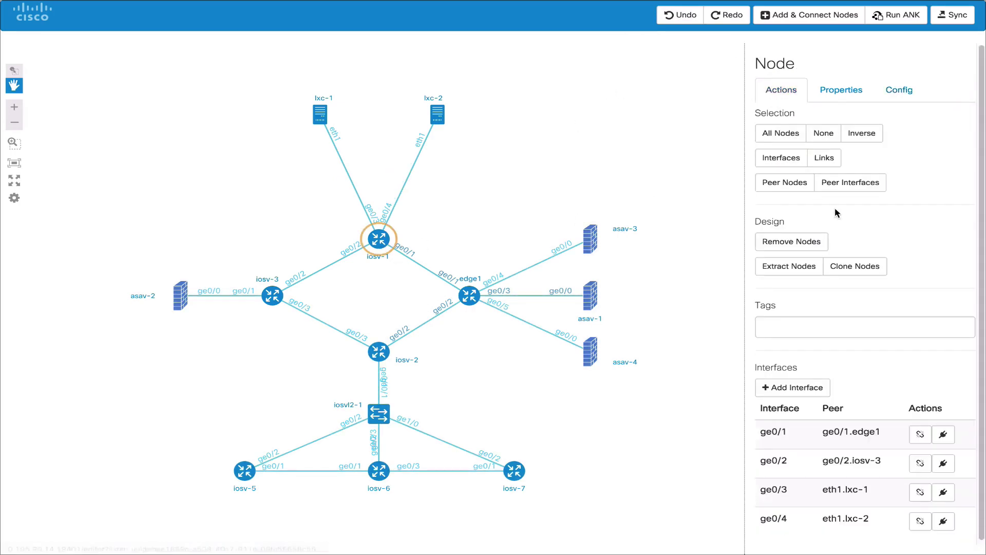
pyautogui.click(825, 158)
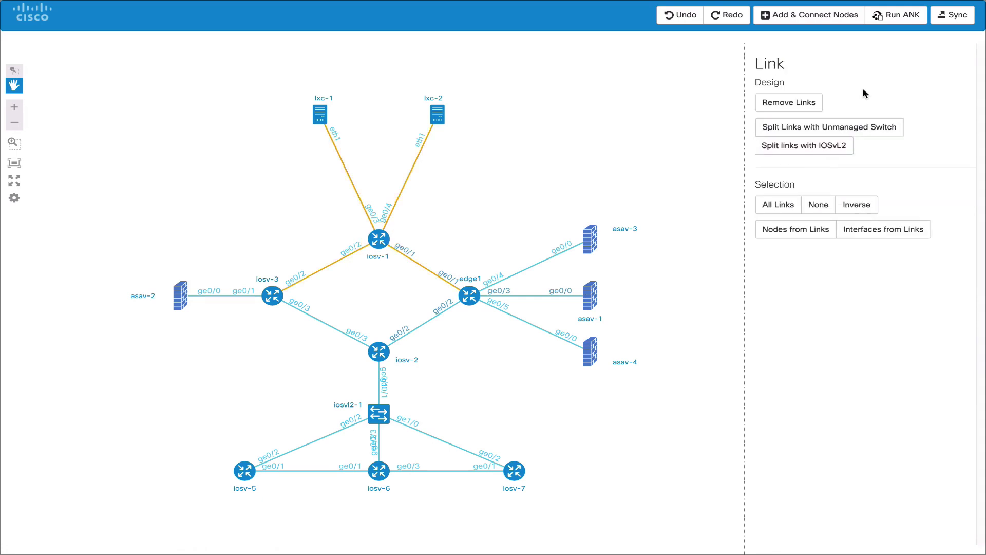
pyautogui.click(847, 146)
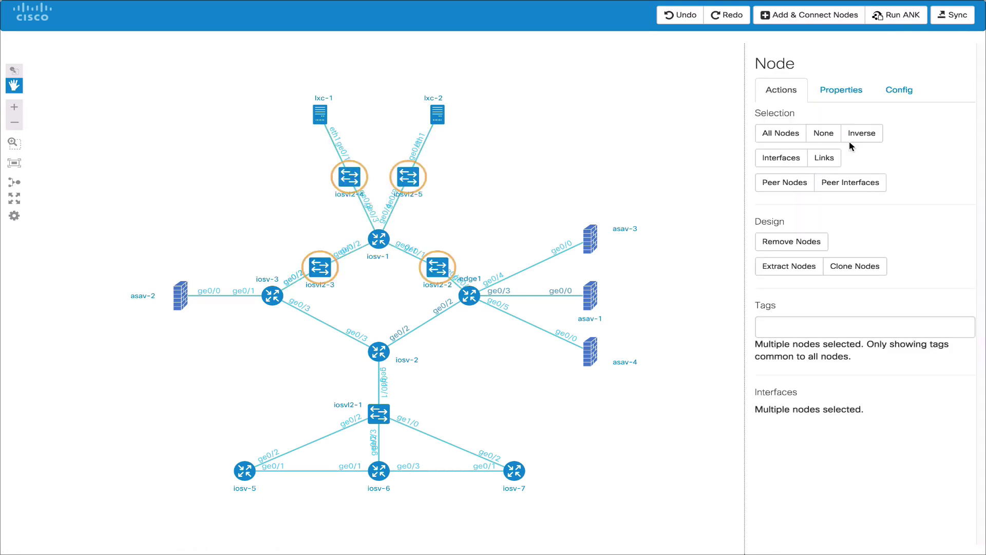
pyautogui.click(836, 267)
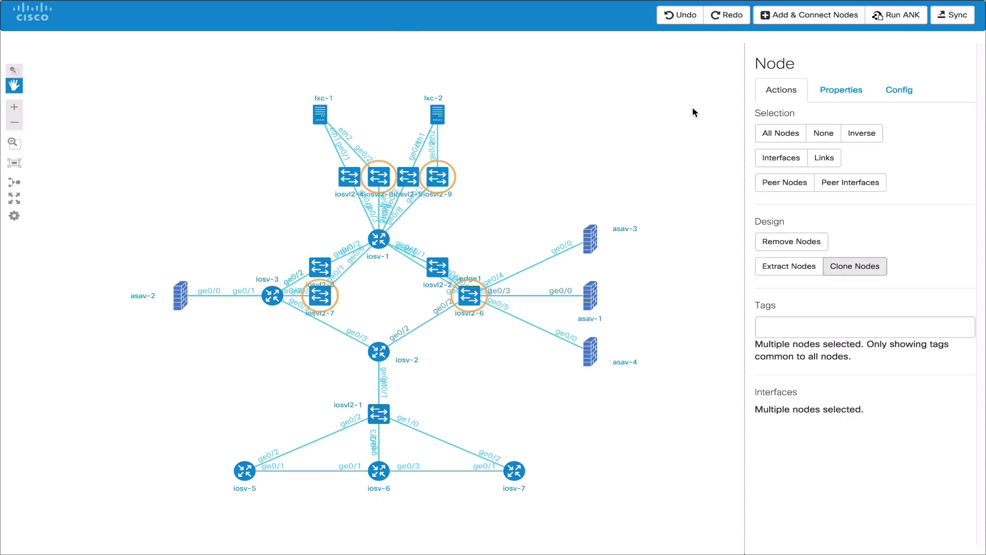
# Undo the cloning and insertion of the four IOSvL2 switches, then clear the link selection.
pyautogui.click(680, 20)
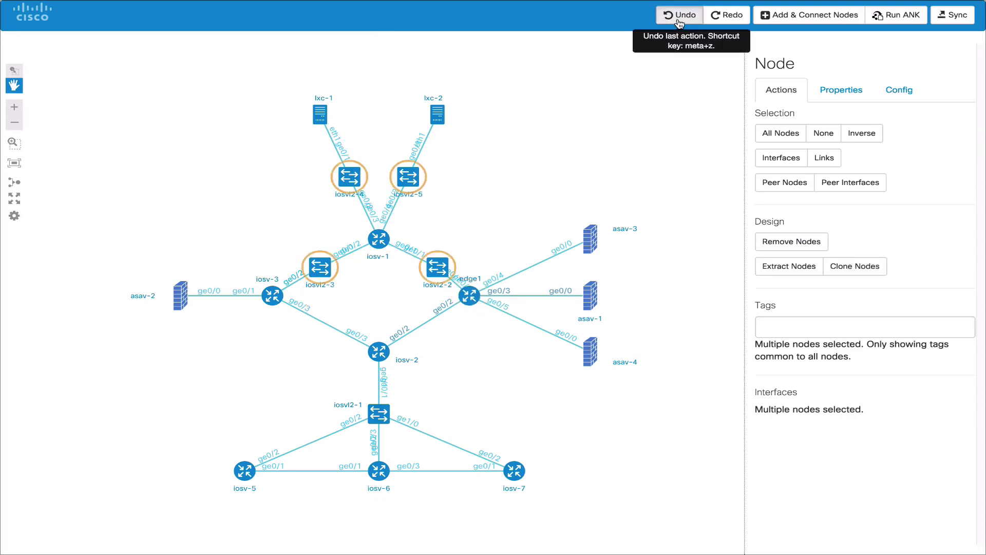
pyautogui.click(680, 22)
pyautogui.click(636, 102)
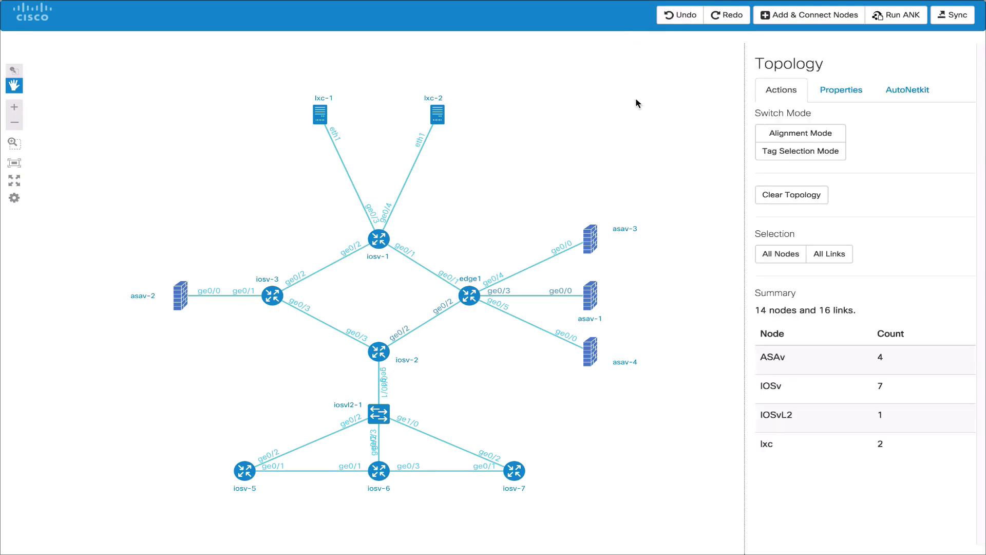
# In Alignment Mode, distribute lxc-1, lxc-2, iosv-1 and then asav-2, iosv-3, edge1, asav-1 horizontally.
pyautogui.doubleClick(804, 135)
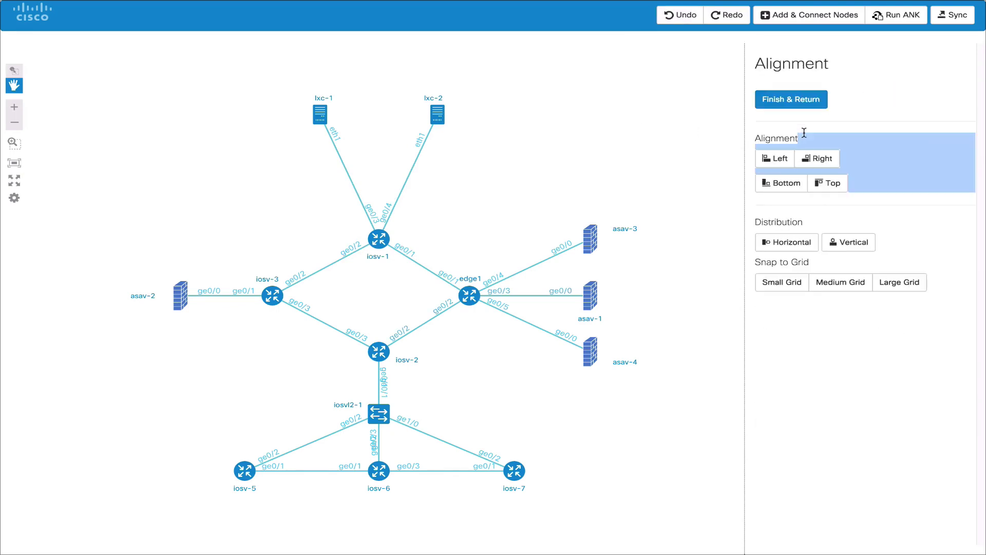
pyautogui.click(804, 133)
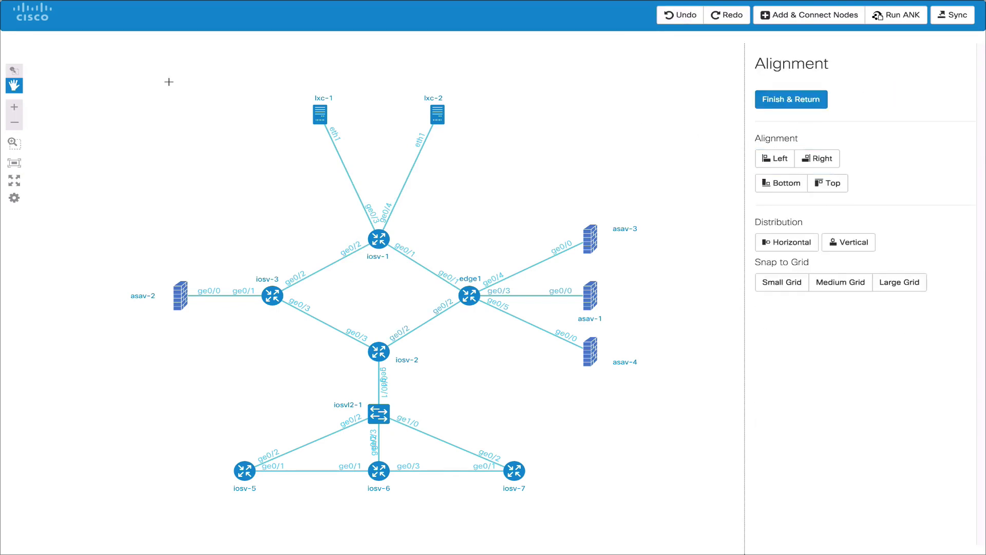
pyautogui.moveTo(207, 61); pyautogui.dragTo(445, 259)
pyautogui.click(799, 247)
pyautogui.click(657, 336)
pyautogui.moveTo(643, 309); pyautogui.dragTo(121, 279)
pyautogui.click(794, 243)
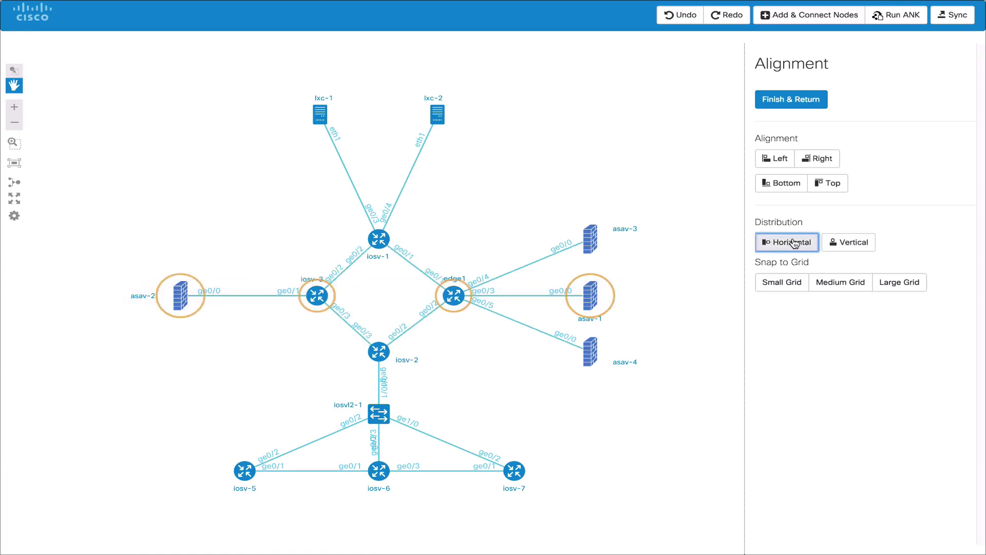
# Evenly space iosv-3, iosv-1 and edge1, centre iosv-1 between lxc-1 and lxc-2, then finish alignment.
pyautogui.click(647, 295)
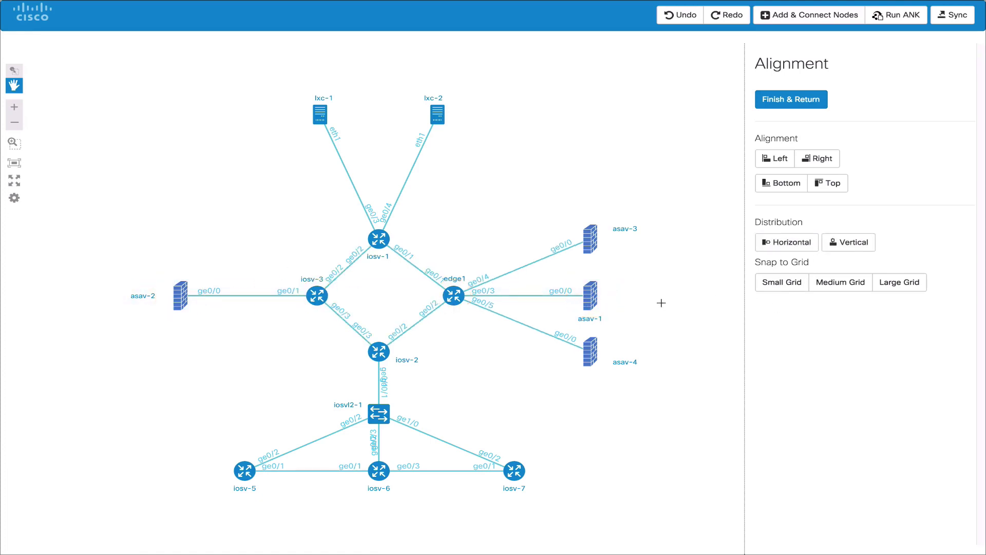
pyautogui.moveTo(638, 302); pyautogui.dragTo(174, 282)
pyautogui.moveTo(305, 240); pyautogui.dragTo(436, 246)
pyautogui.click(805, 249)
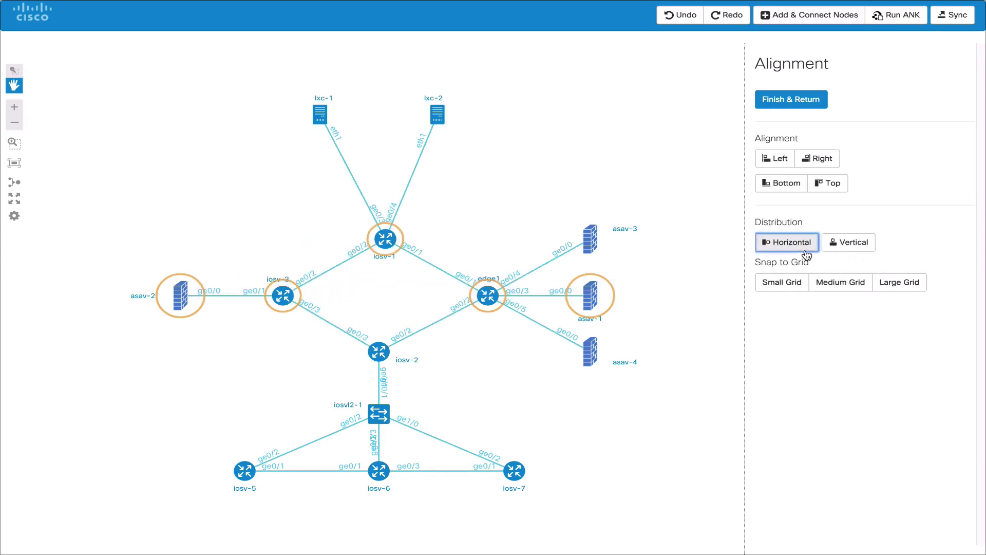
pyautogui.click(685, 325)
pyautogui.moveTo(475, 242); pyautogui.dragTo(308, 79)
pyautogui.click(808, 241)
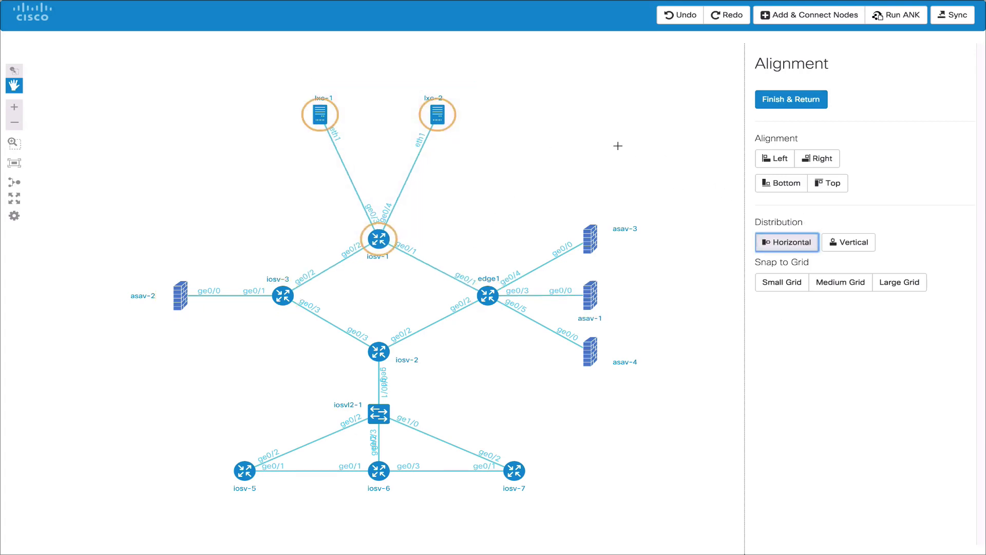
pyautogui.click(786, 102)
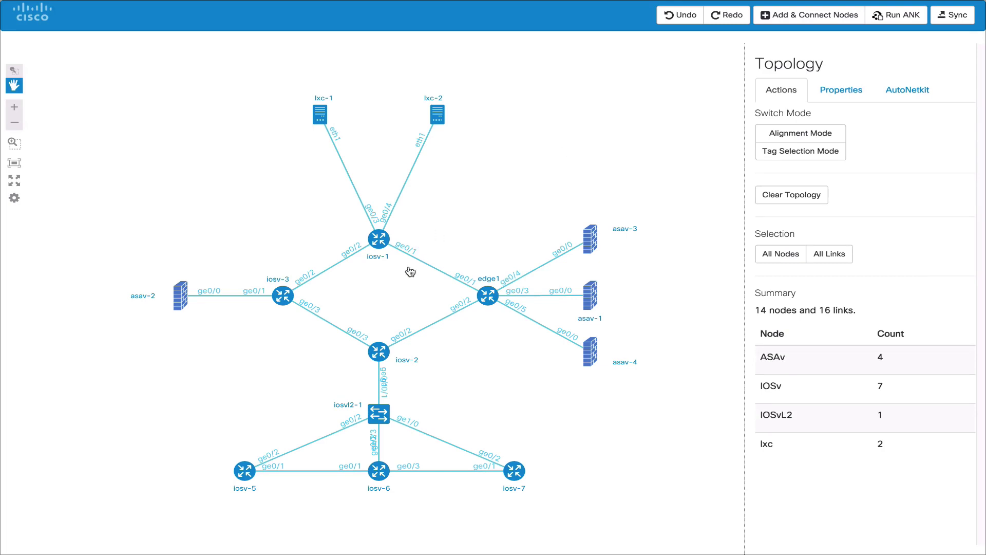
# Nudge iosv-2 slightly right and level asav-2 with its link.
pyautogui.moveTo(380, 351); pyautogui.dragTo(378, 348)
pyautogui.moveTo(180, 299)
pyautogui.moveTo(180, 299)
pyautogui.mouseDown()
pyautogui.moveTo(182, 231)
pyautogui.moveTo(175, 297)
pyautogui.mouseUp()
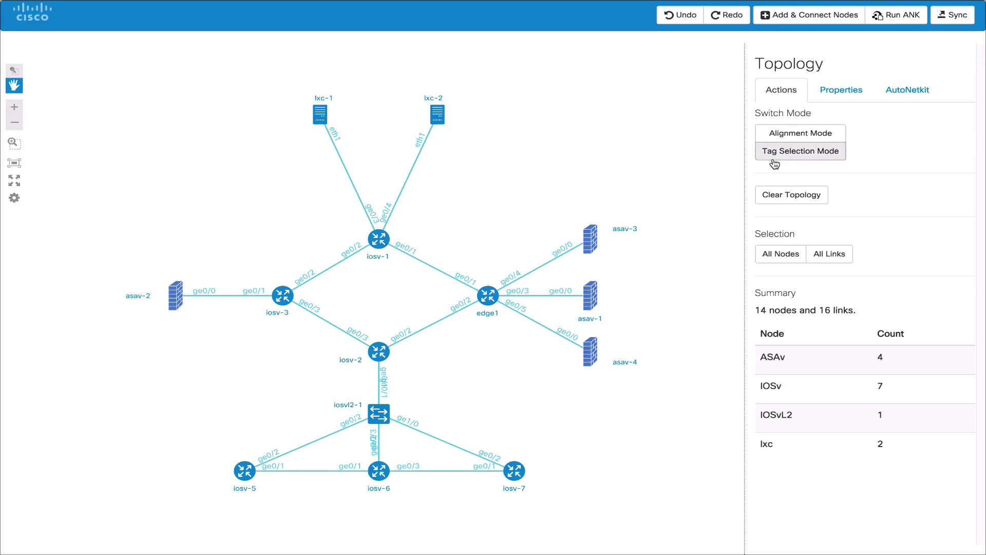
# Tag iosv-1, iosv-2, iosv-3 and edge1 with the tag core.
pyautogui.click(14, 71)
pyautogui.moveTo(220, 232); pyautogui.dragTo(507, 371)
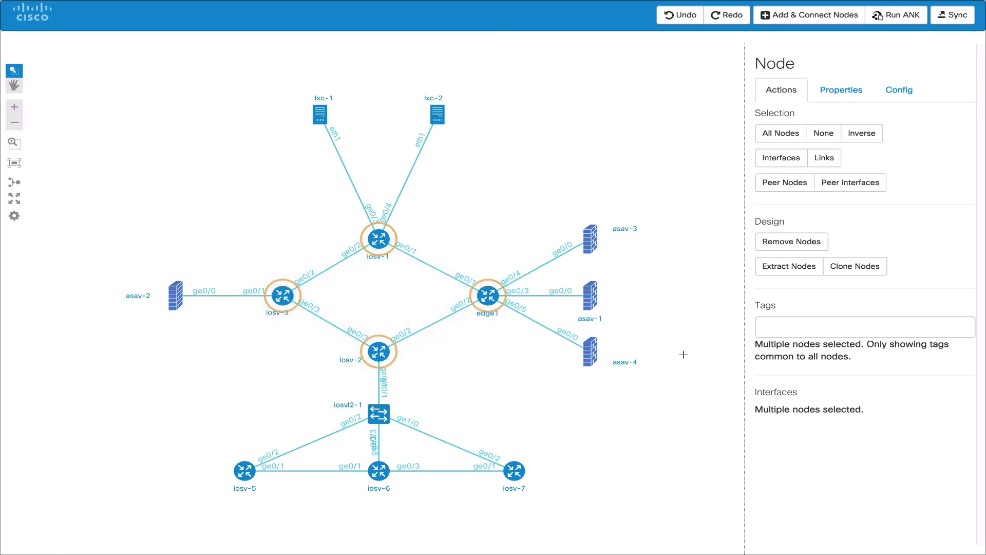
pyautogui.click(799, 321)
pyautogui.write('core')
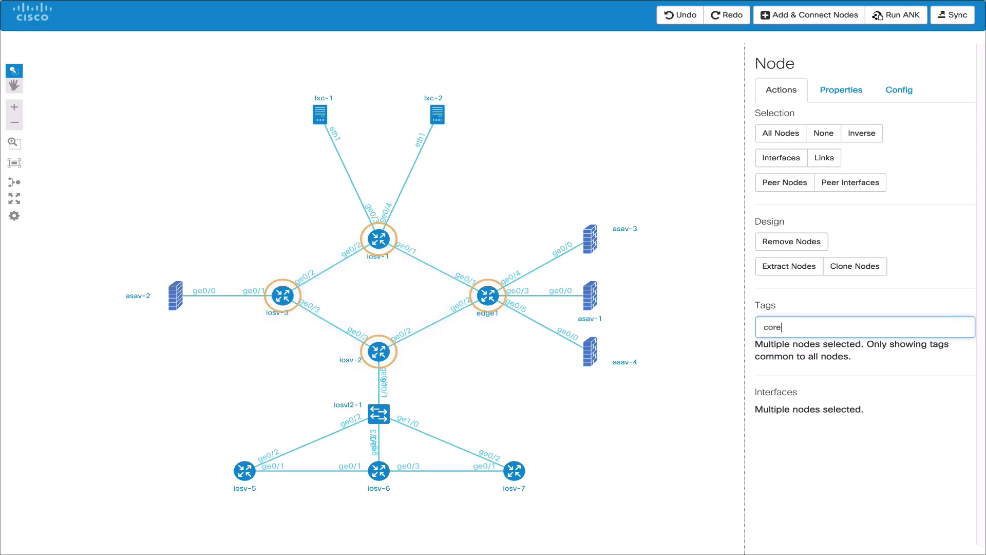
pyautogui.press('Return')
# Tag asav-1, asav-3 and asav-4 with firewallA and return to the topology summary.
pyautogui.moveTo(652, 378); pyautogui.dragTo(570, 175)
pyautogui.click(871, 322)
pyautogui.write('firewallA')
pyautogui.press('Return')
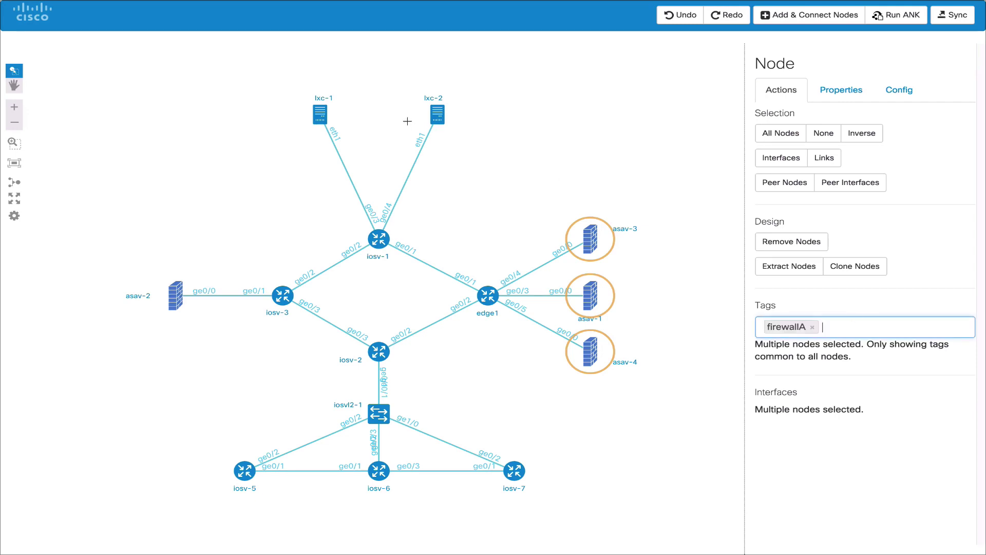
pyautogui.click(294, 89)
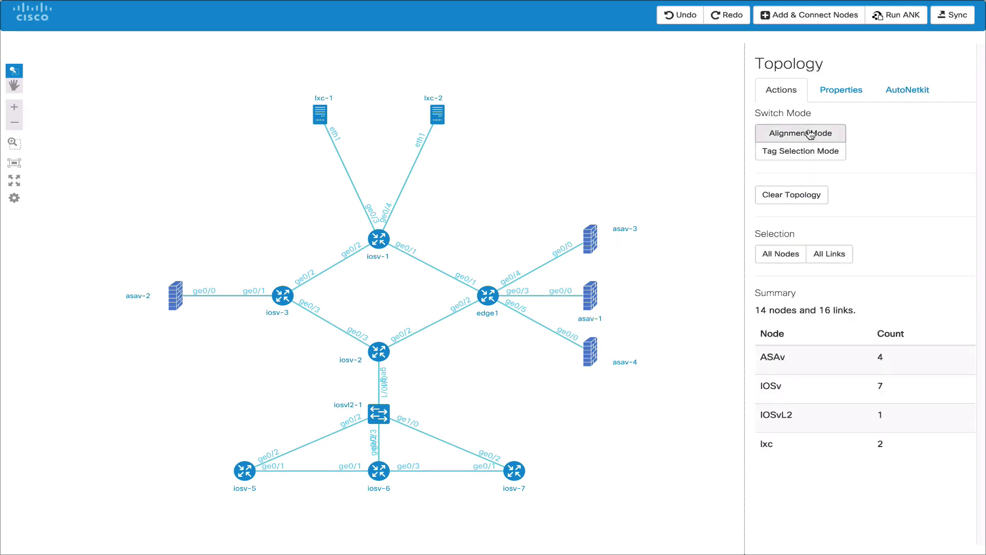
# Set Node Set A to core and preview its internal, boundary and externally peering nodes.
pyautogui.click(808, 152)
pyautogui.click(838, 175)
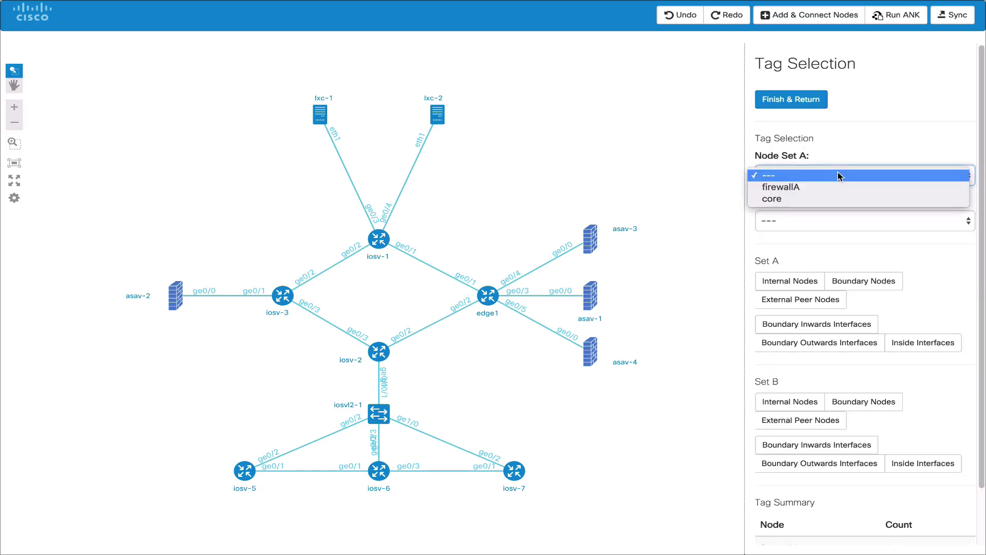
pyautogui.click(893, 253)
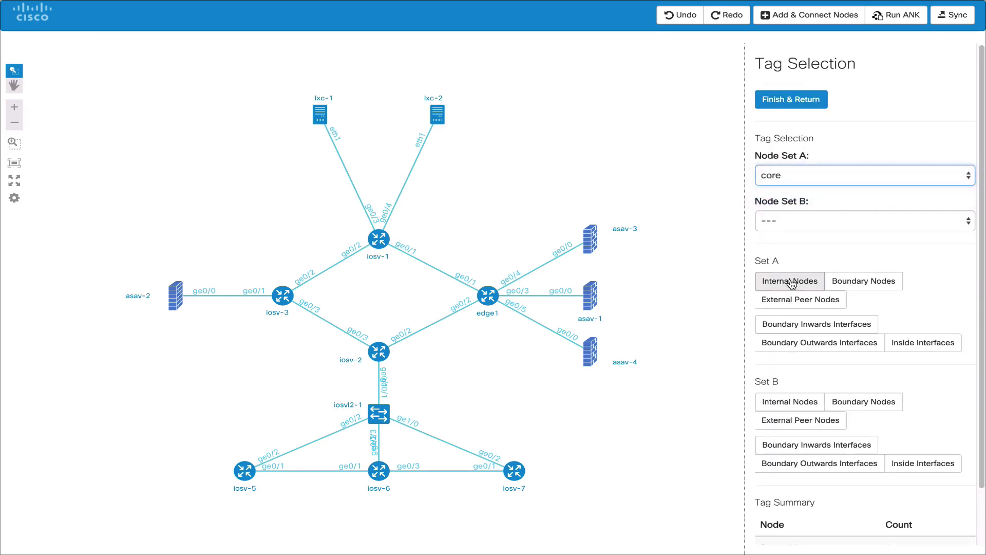
pyautogui.click(806, 277)
pyautogui.click(866, 282)
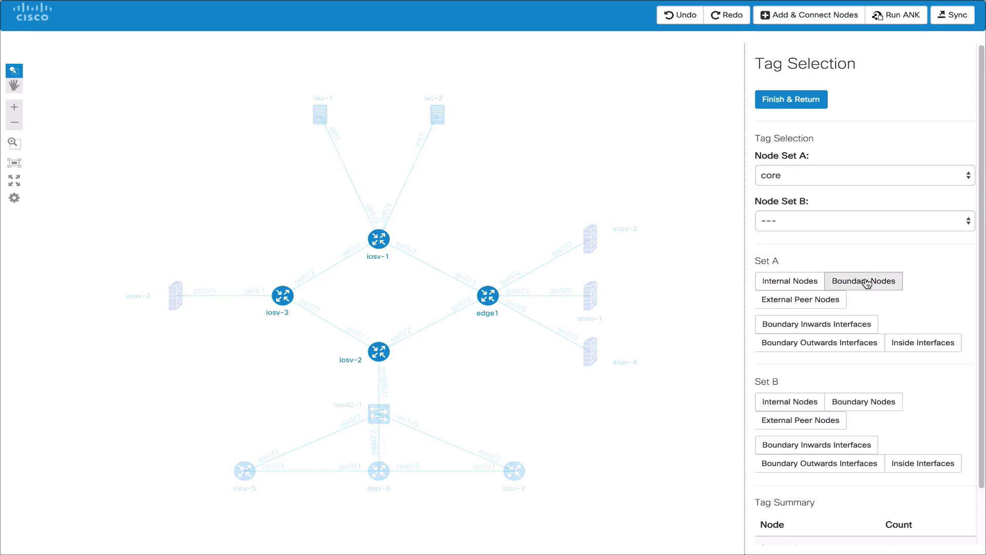
pyautogui.click(819, 301)
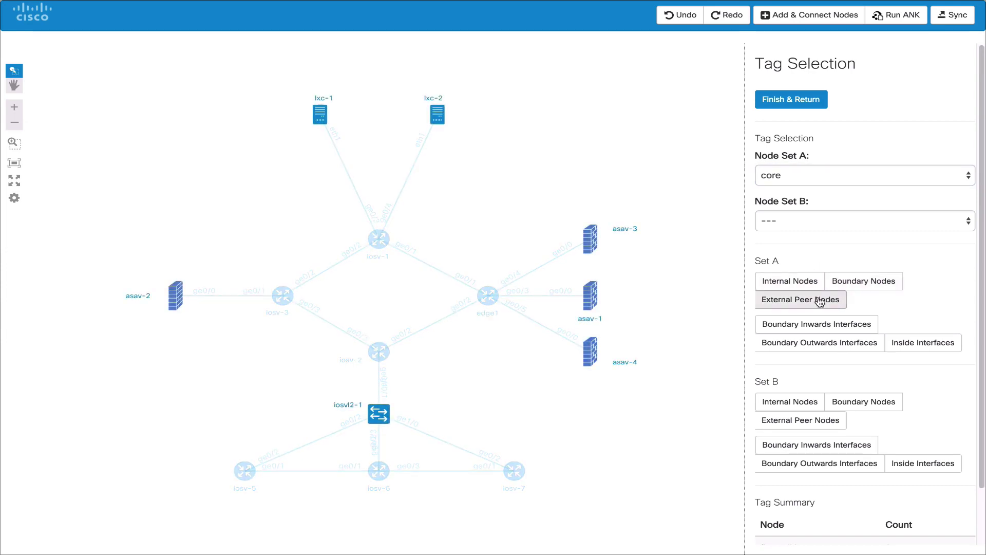
# Preview core's interface groups, select the boundary inwards interfaces and view their IP and VLAN properties.
pyautogui.click(819, 326)
pyautogui.click(820, 343)
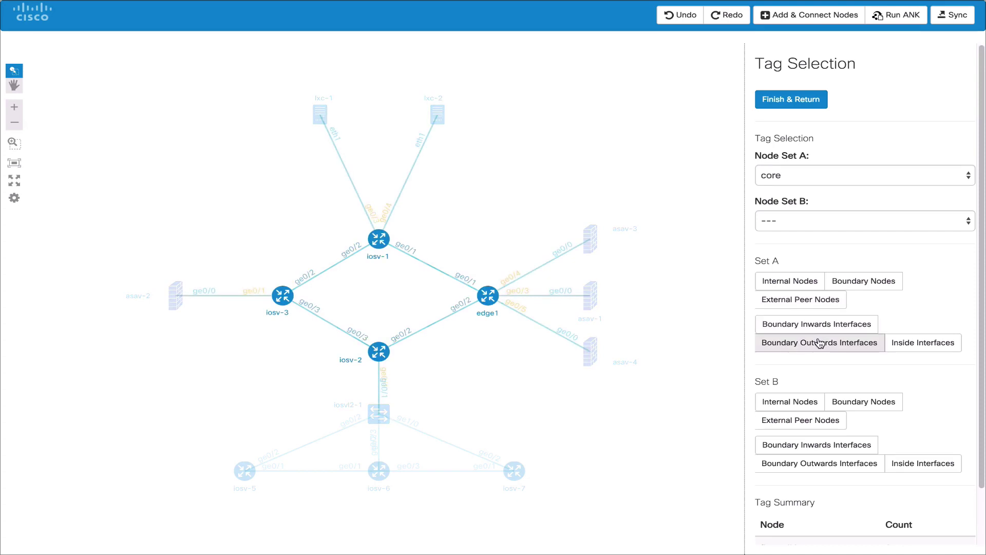
pyautogui.click(906, 344)
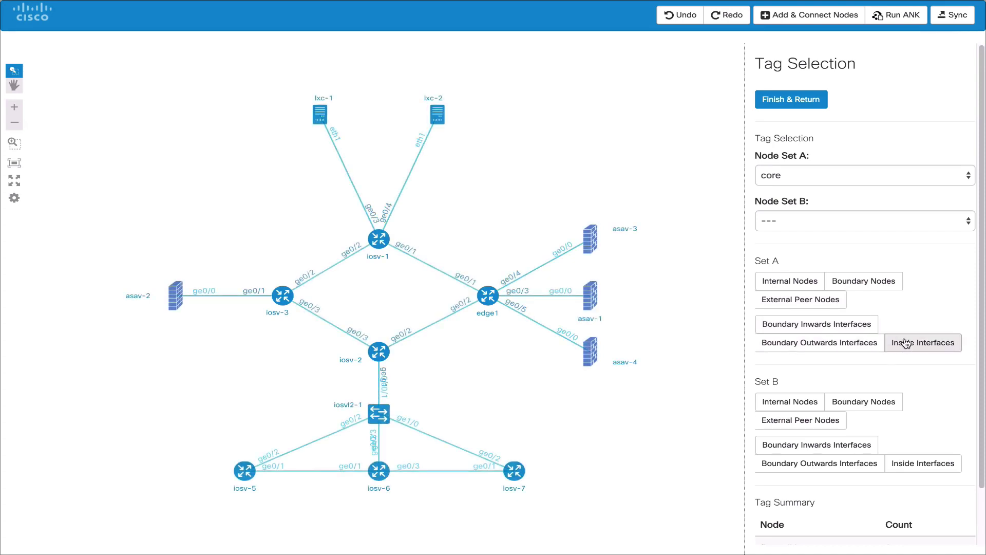
pyautogui.click(870, 343)
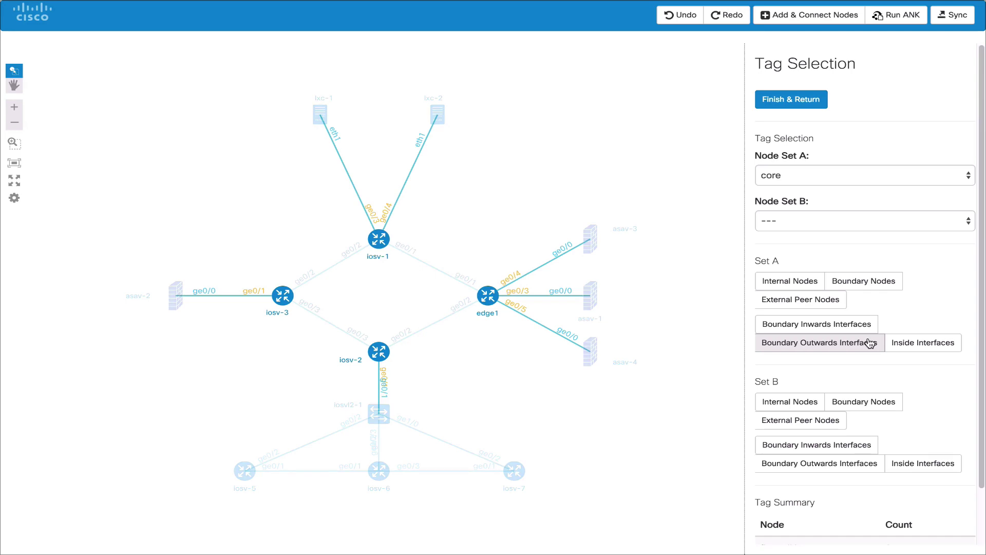
pyautogui.click(849, 327)
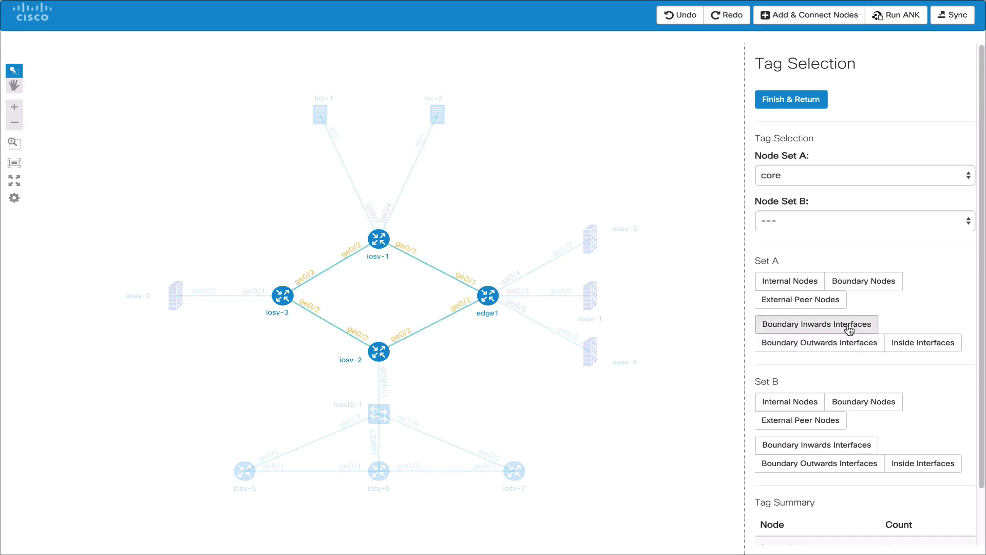
pyautogui.press('Return')
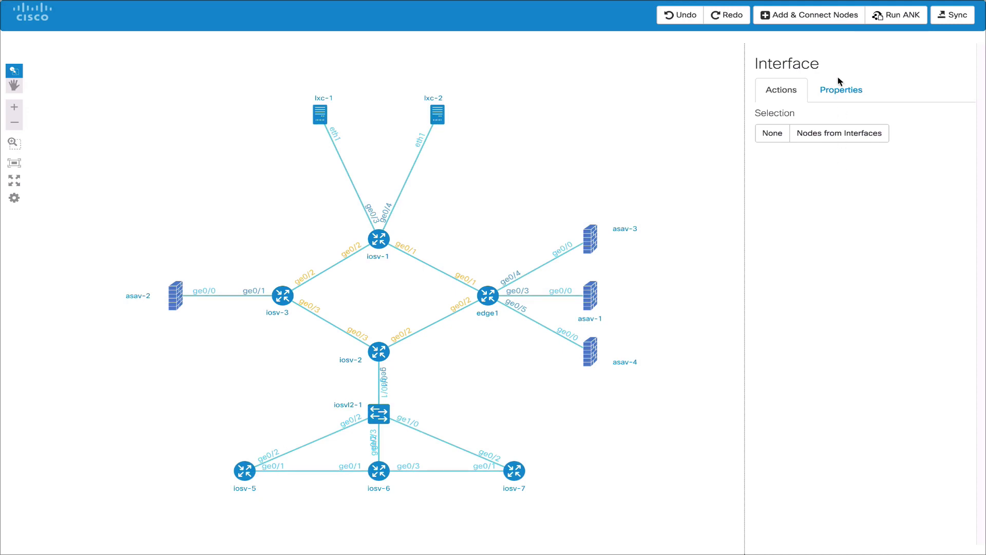
pyautogui.click(840, 85)
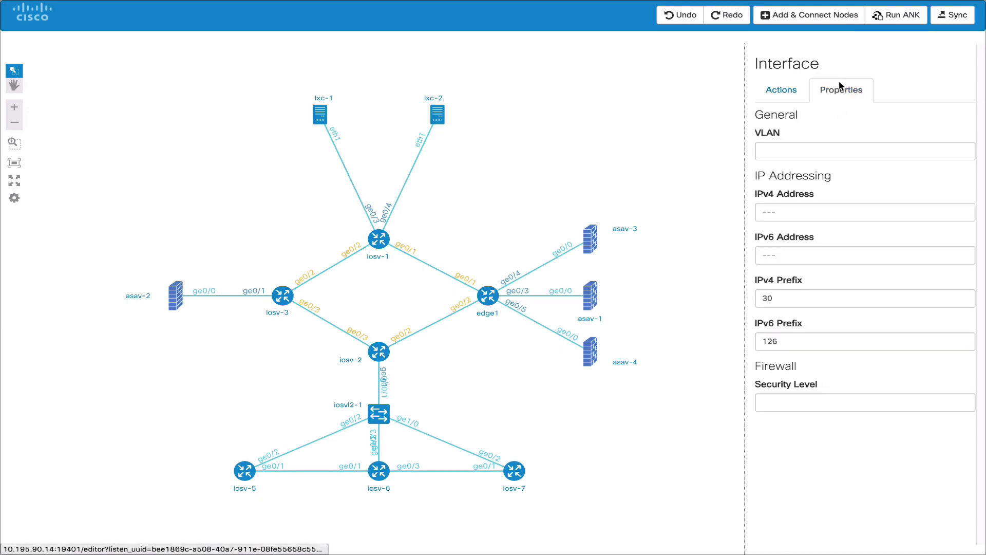
pyautogui.click(537, 194)
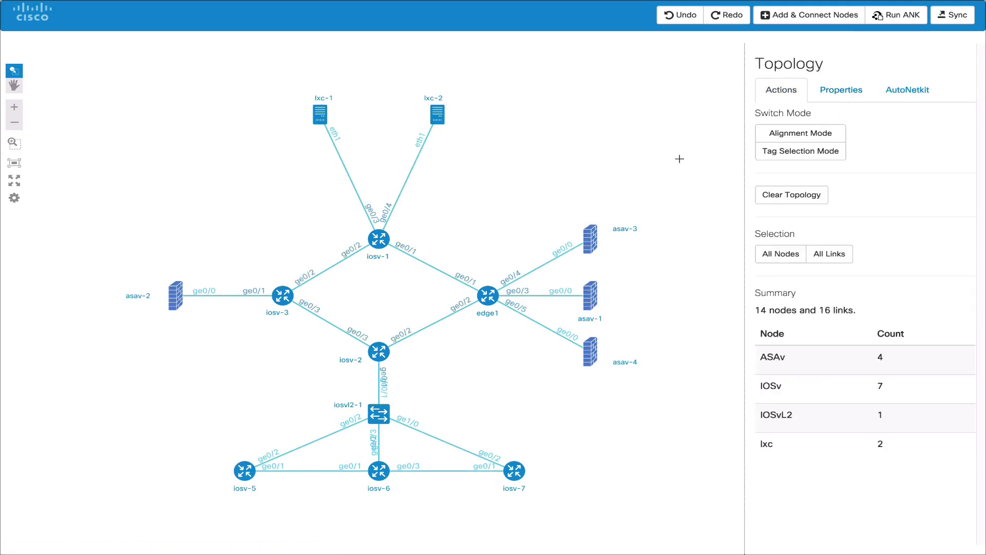
# Confirm in Tag Summary that firewallA has 3 nodes and core has 4, then sync to UWM.
pyautogui.click(779, 151)
pyautogui.scroll(-2, 819, 308)
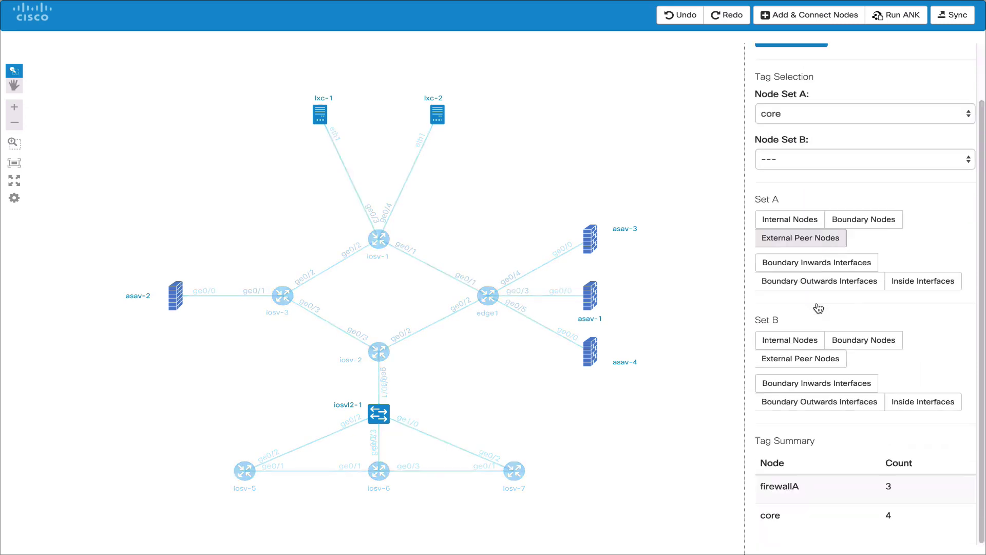
pyautogui.moveTo(790, 492)
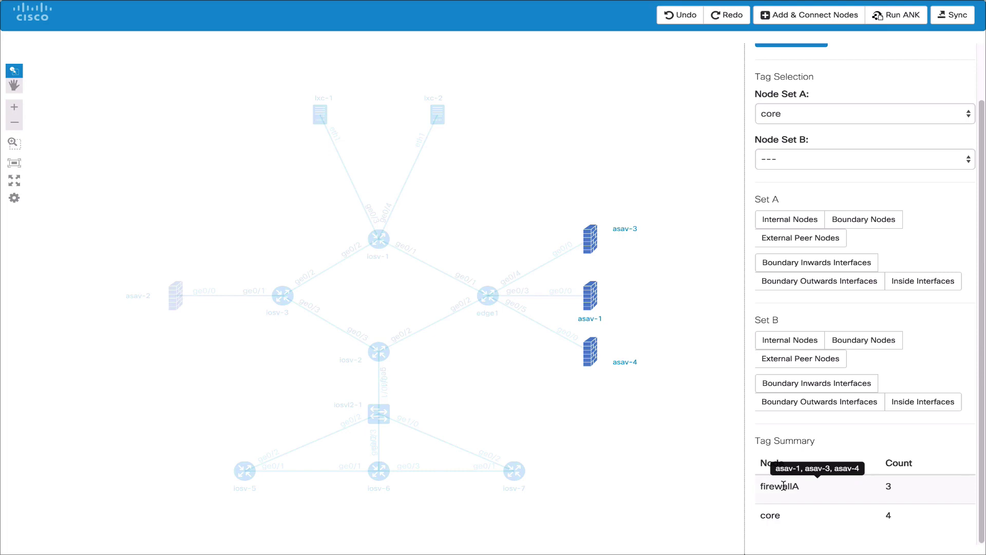
pyautogui.moveTo(772, 509)
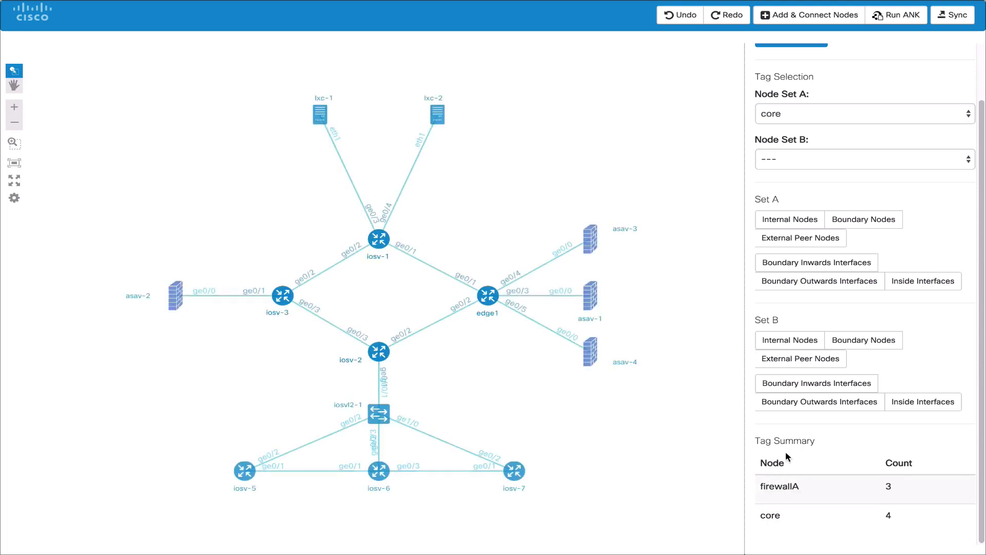
pyautogui.scroll(1, 798, 431)
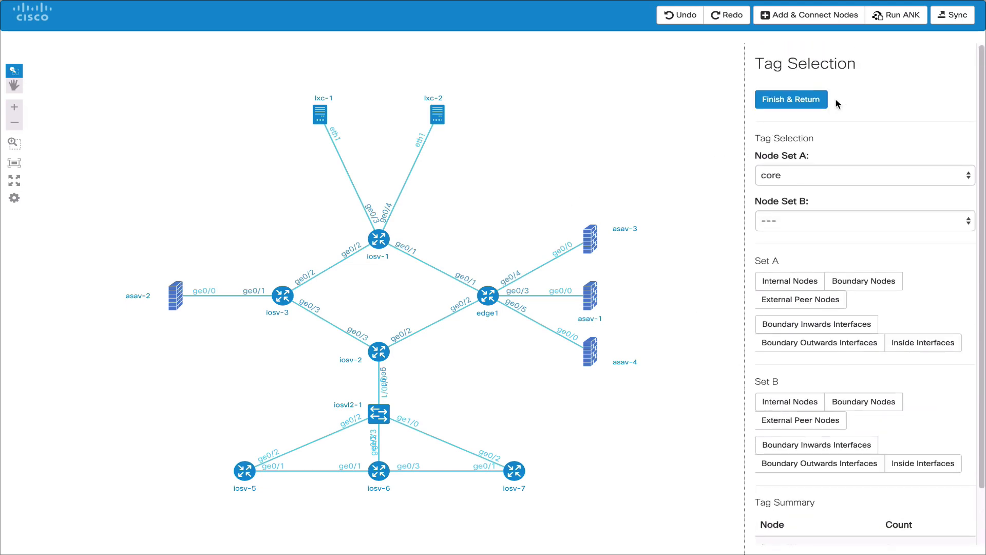
pyautogui.click(944, 24)
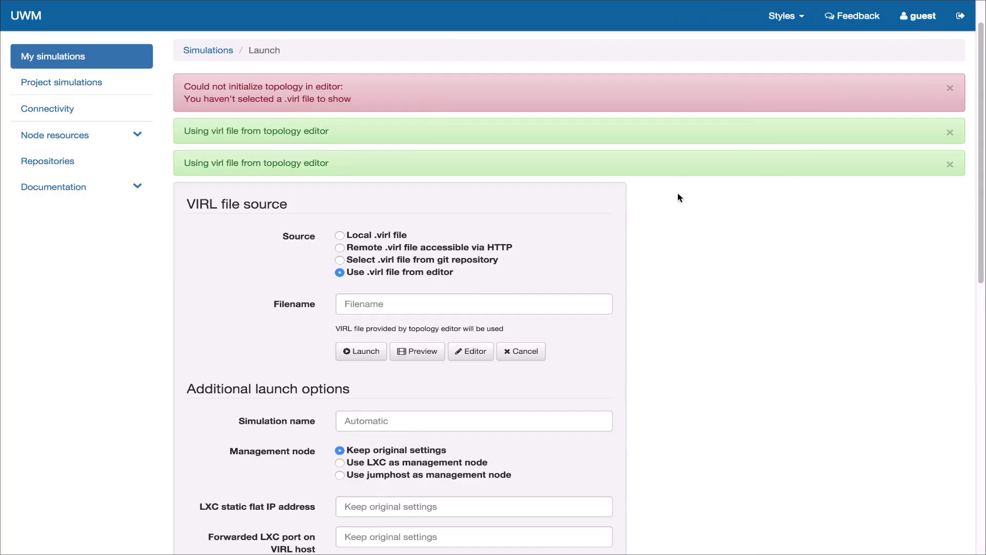
# Launch the previewed topology as simulation test1 using an LXC as the management node.
pyautogui.click(422, 351)
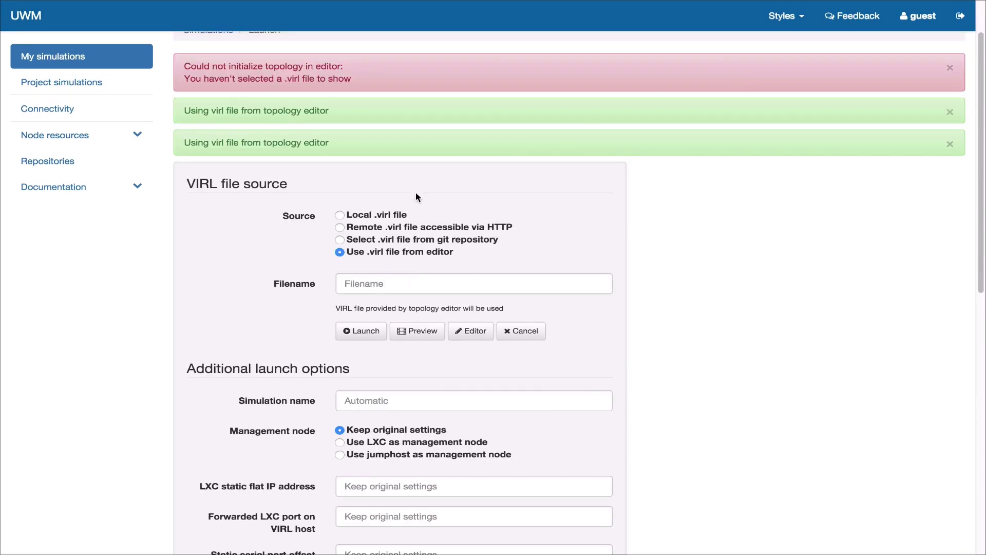
pyautogui.click(407, 288)
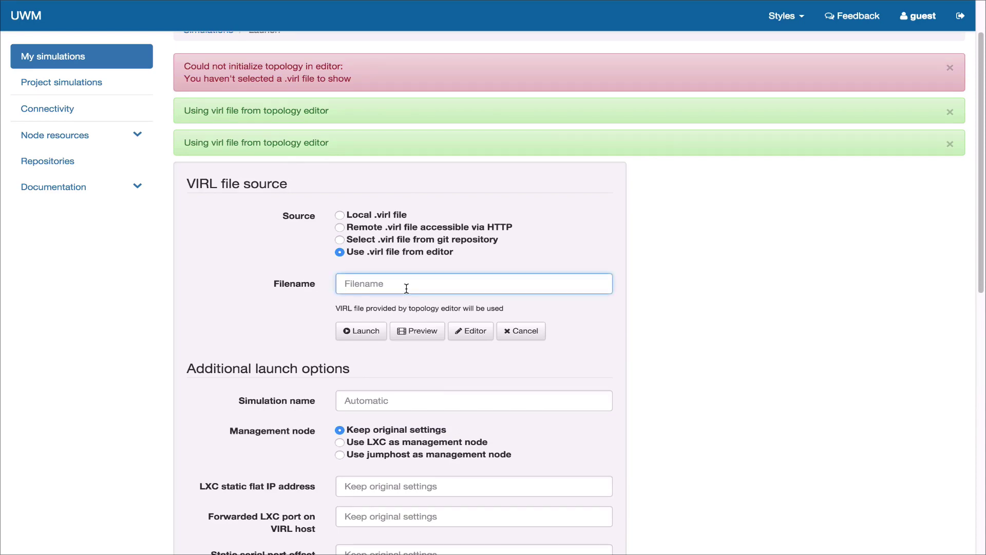
pyautogui.write('test1')
pyautogui.scroll(-4, 406, 288)
pyautogui.click(375, 242)
pyautogui.scroll(1, 376, 239)
pyautogui.scroll(5, 375, 238)
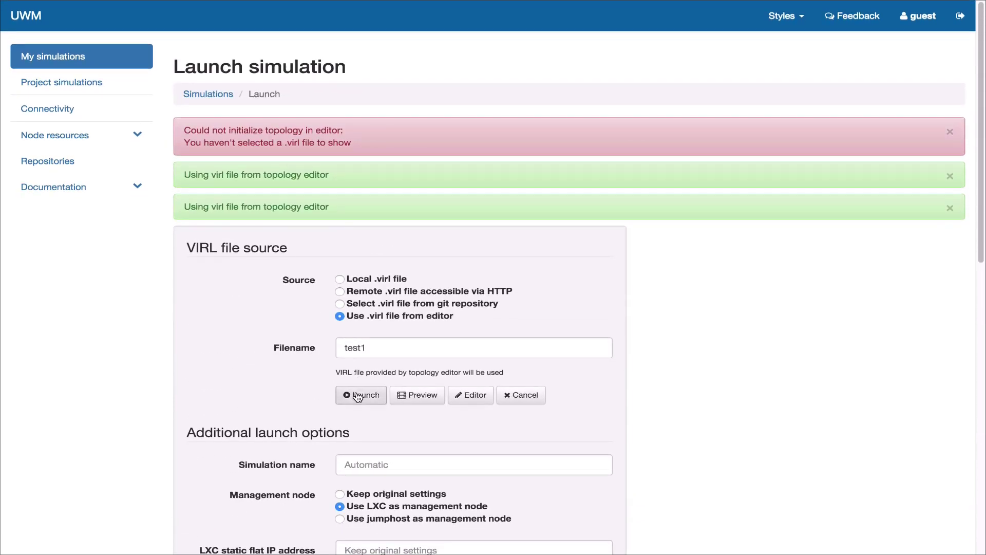
pyautogui.click(358, 395)
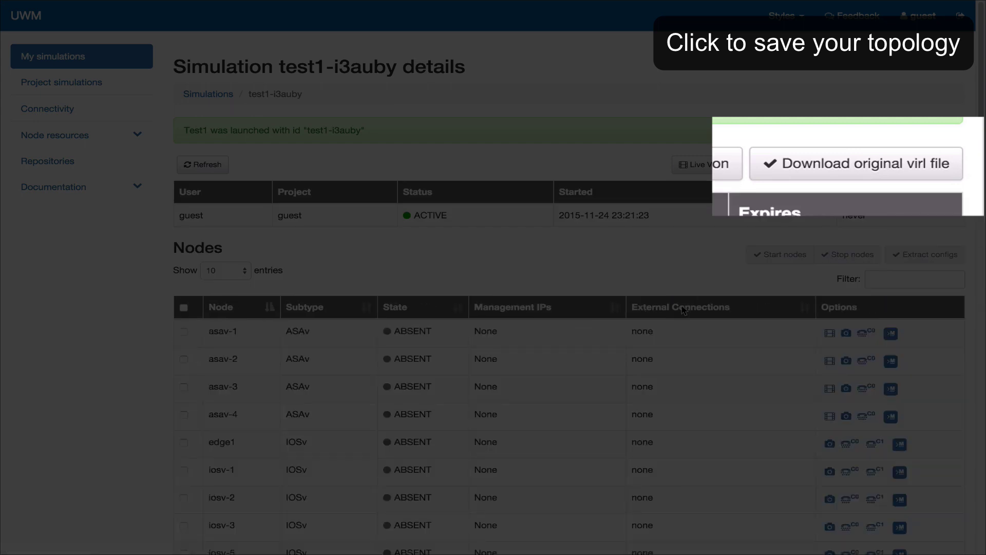
pyautogui.scroll(-3, 683, 309)
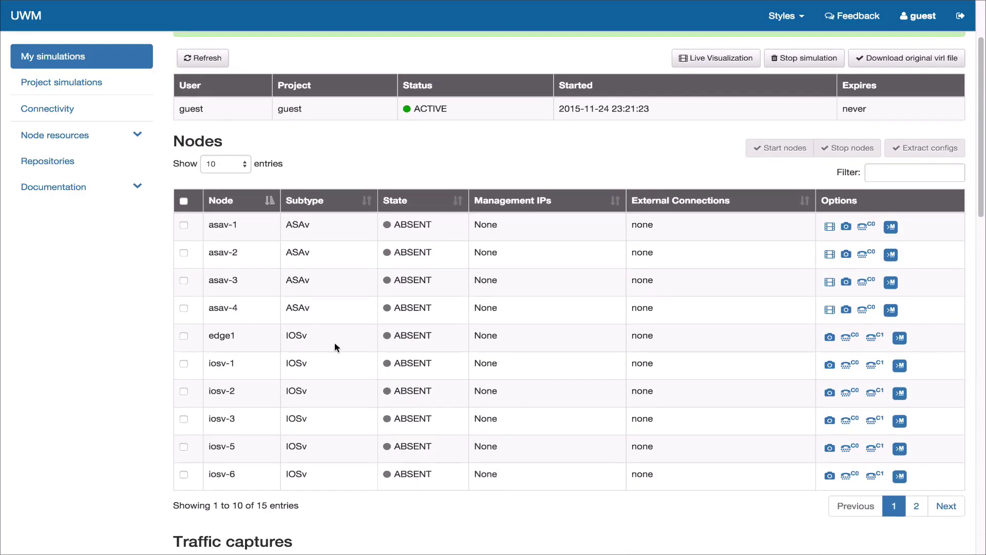
pyautogui.doubleClick(220, 335)
pyautogui.click(339, 318)
pyautogui.scroll(3, 338, 314)
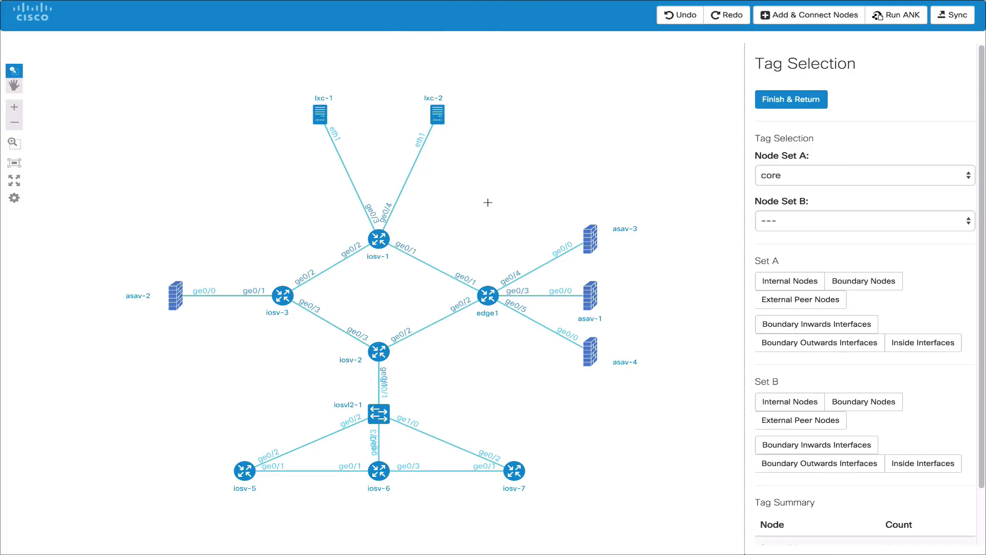
# Finish tag selection and return to the 14-node, 16-link topology overview.
pyautogui.click(790, 106)
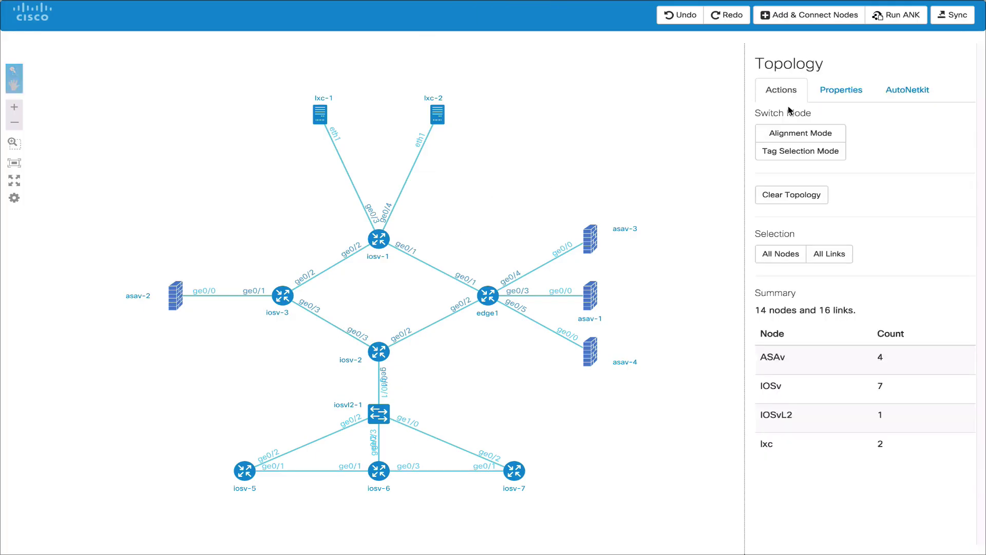